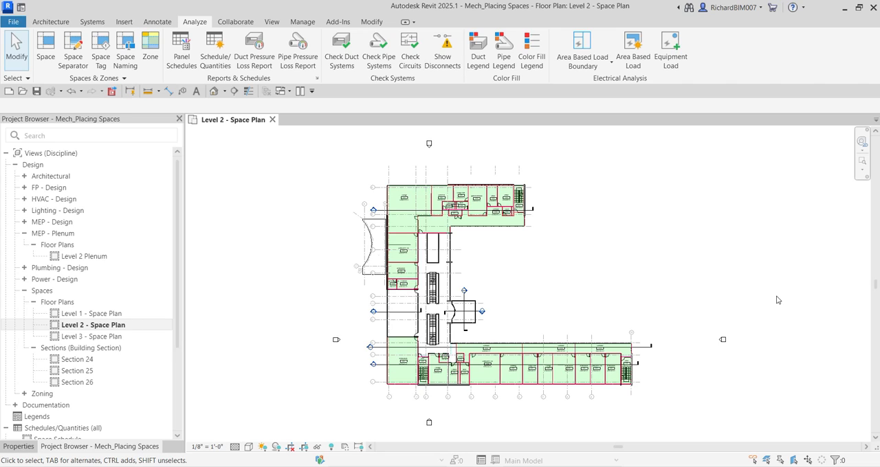
Examine the Instruction 218 space and the neighbouring Stair and Lounge spaces near grids H to J on the Level 2 plan
scroll(584, 237, "up", 2)
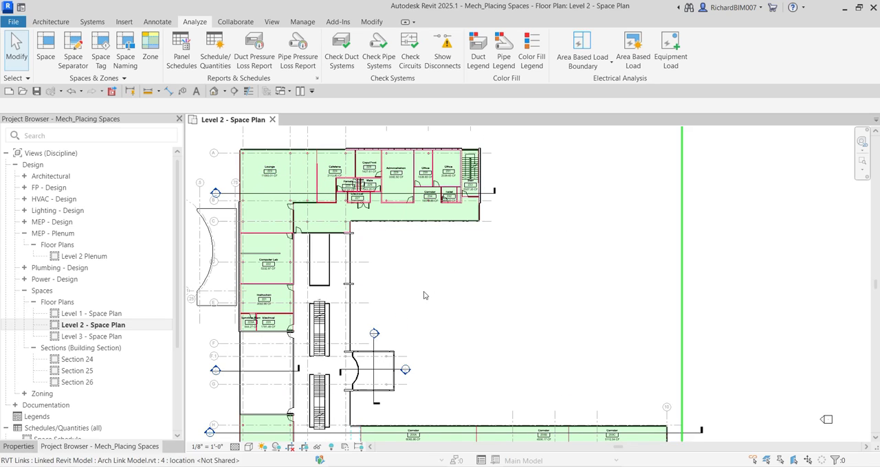
middle_click_drag(422, 294, 474, 184)
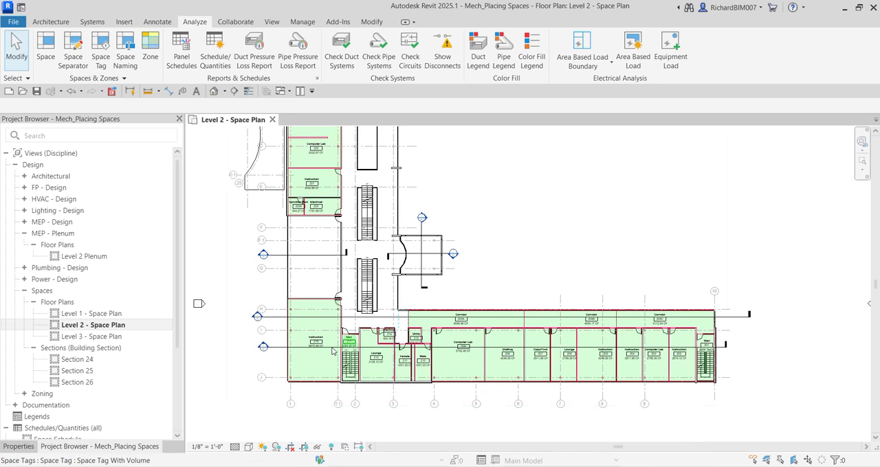
scroll(318, 375, "up", 4)
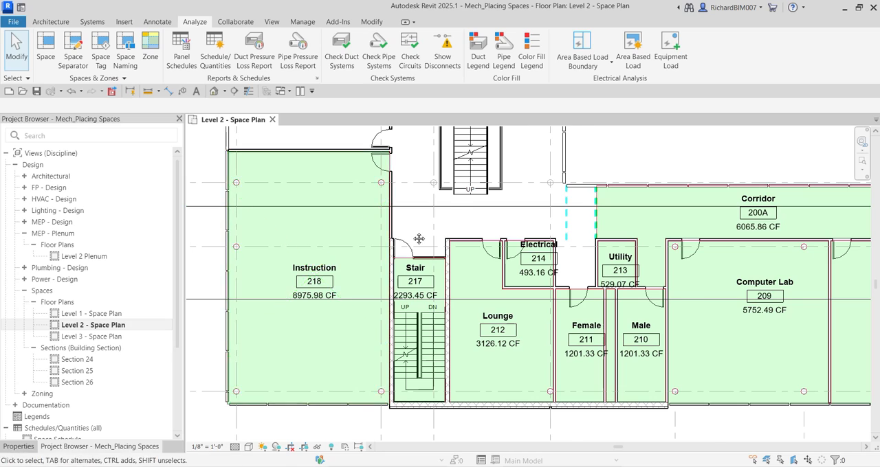
scroll(411, 195, "up", 2)
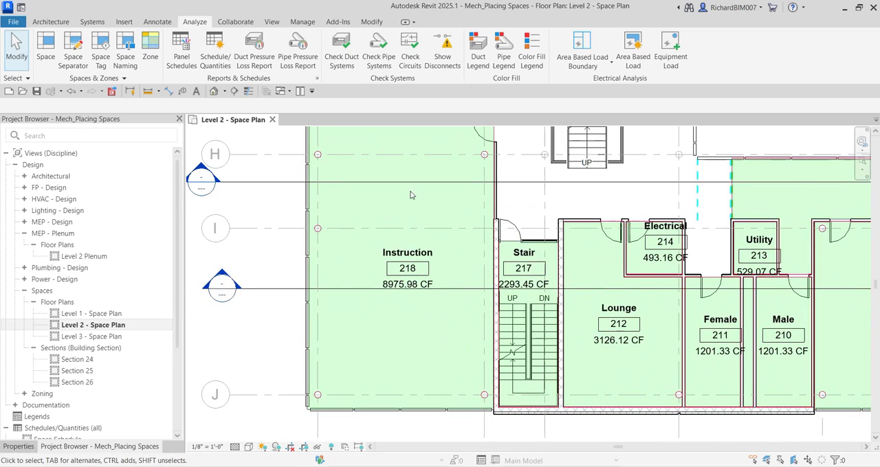
left_click(355, 213)
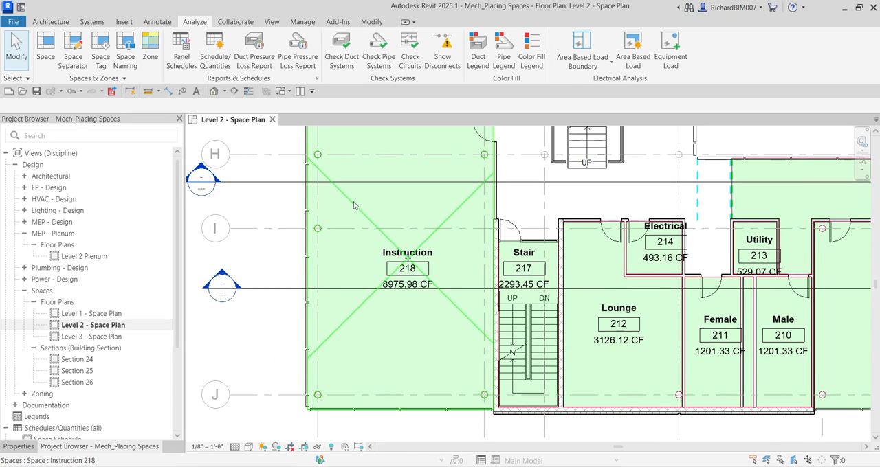
key("Escape")
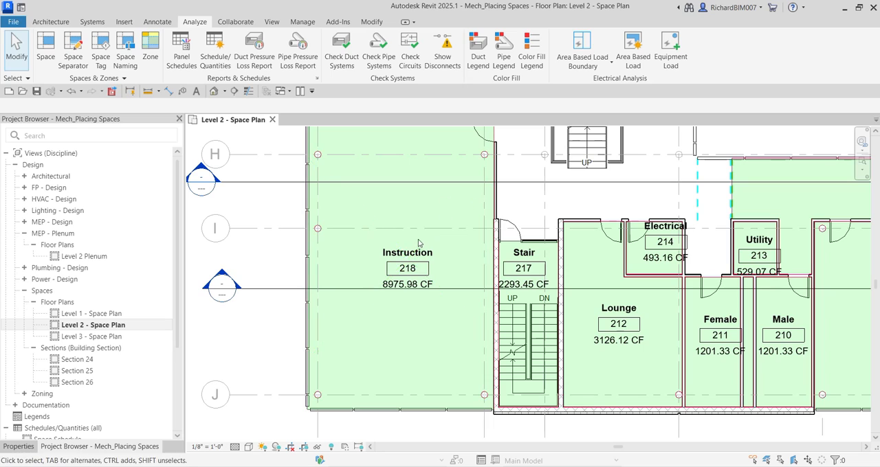
left_click(391, 278)
left_click(281, 263)
middle_click_drag(279, 257, 387, 268)
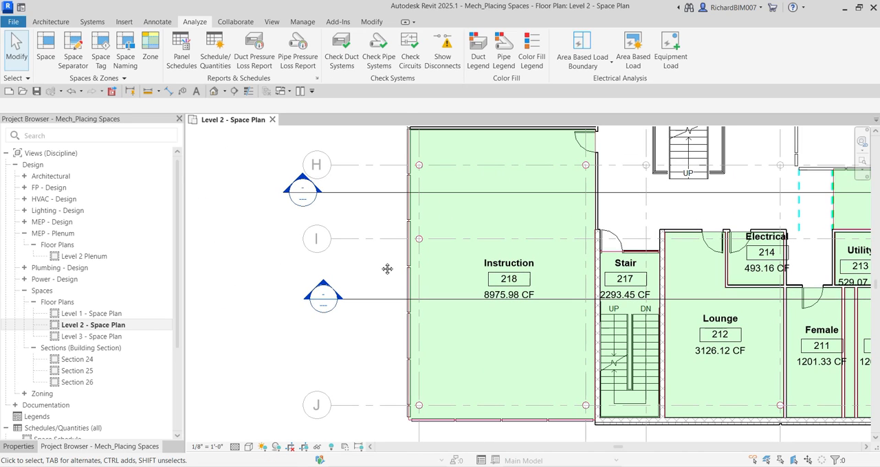
Turn on the Reference subcategory of Spaces in the Level 2 - Space Plan visibility/graphic overrides
key("v")
key("g")
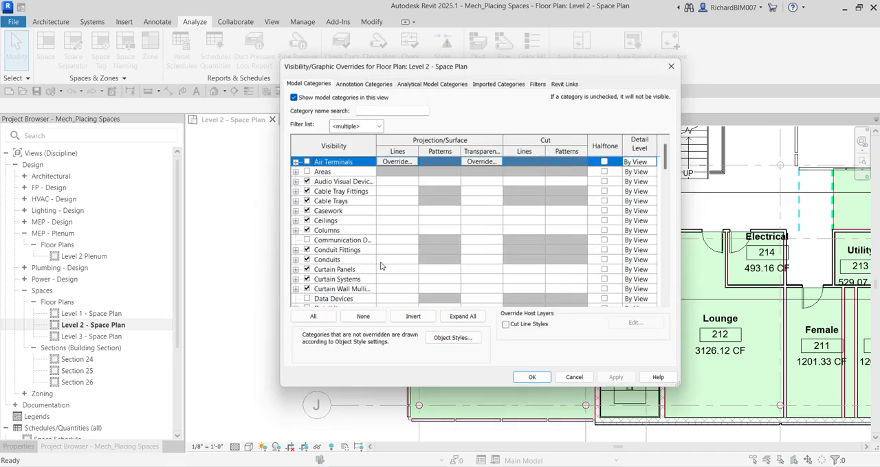
left_click(322, 83)
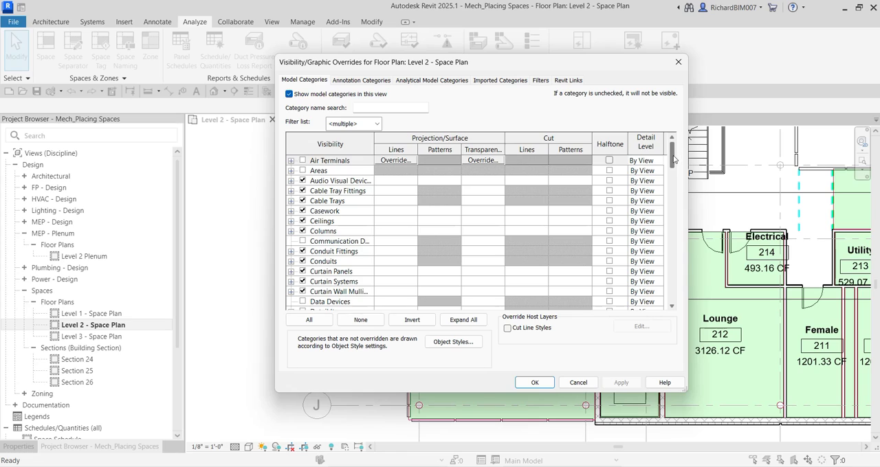
left_click_drag(673, 160, 672, 269)
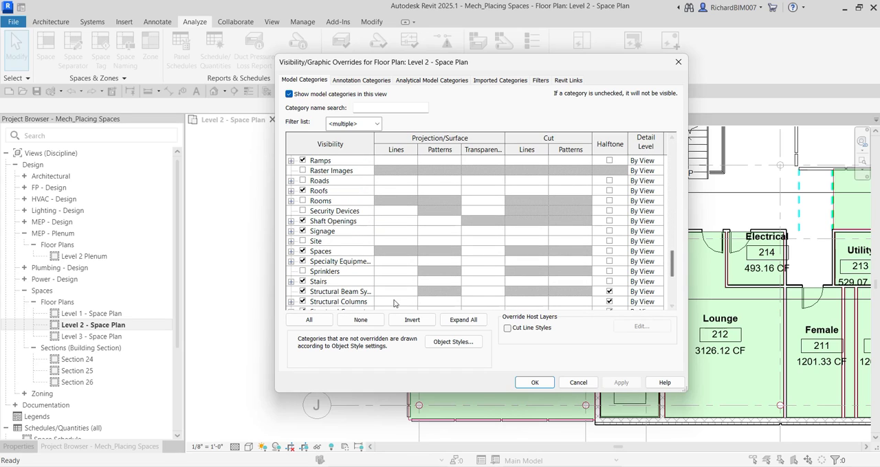
left_click(291, 251)
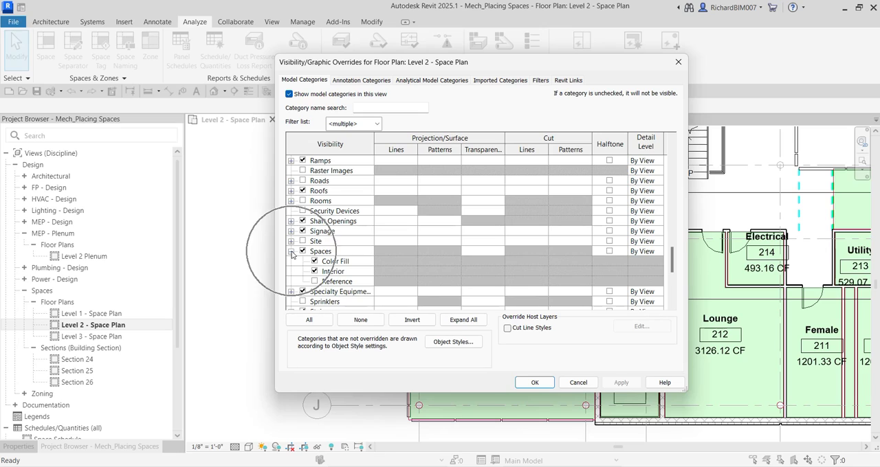
left_click(314, 282)
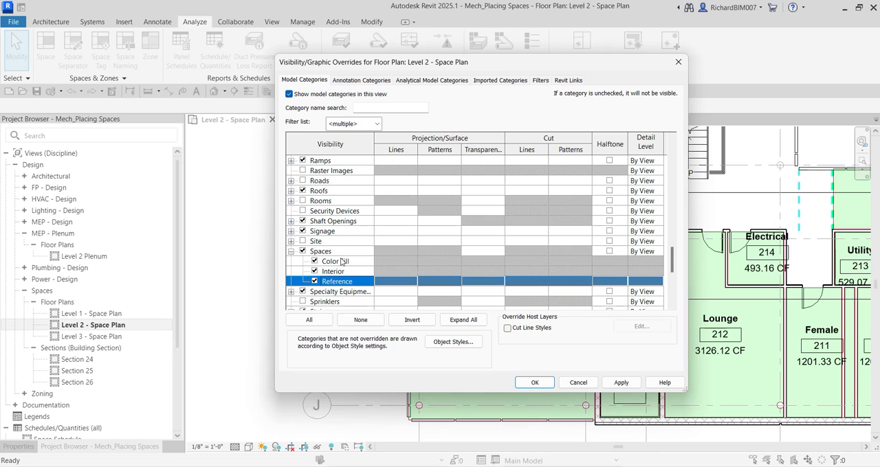
left_click(533, 383)
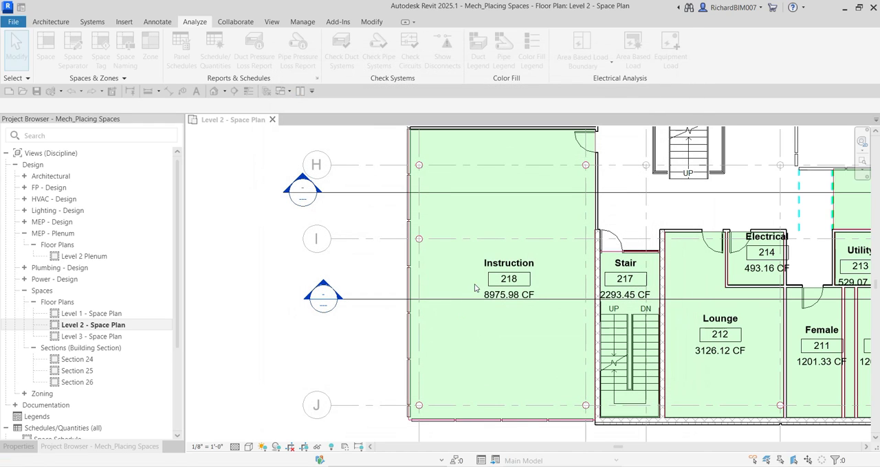
Inspect the crossed reference lines of the spaces across both wings of the Level 2 plan, ending at Instruction 218
middle_click_drag(481, 290, 388, 312)
left_click(467, 244)
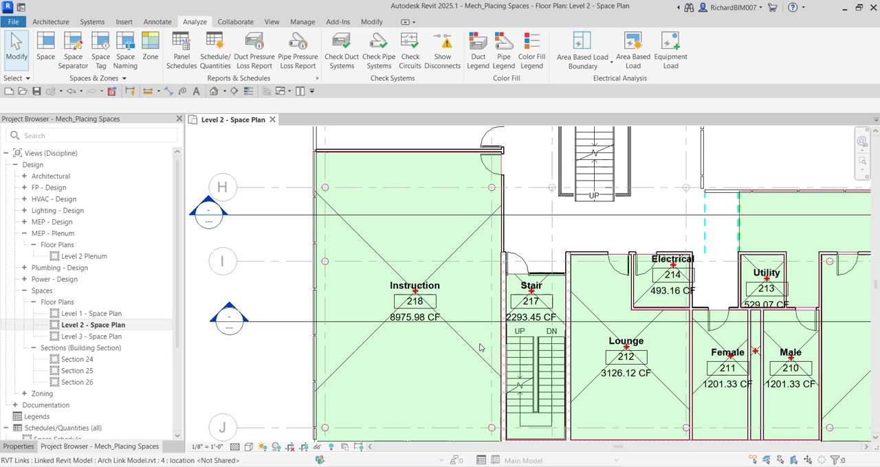
left_click(580, 307)
scroll(618, 342, "down", 8)
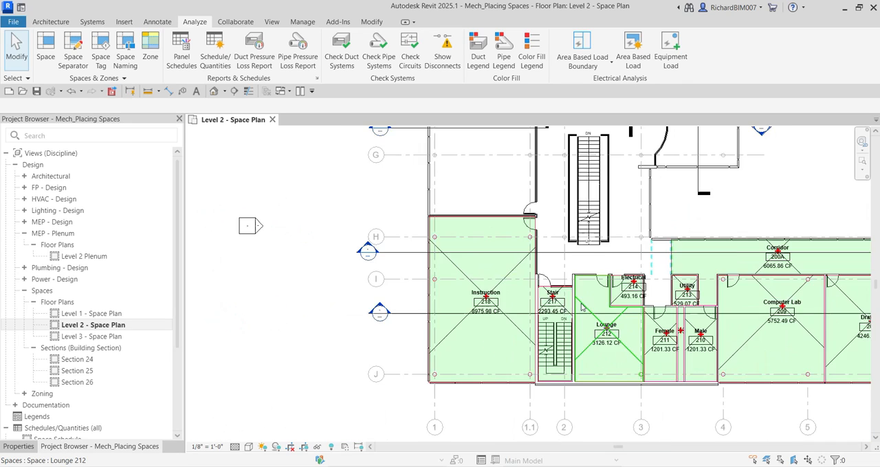
scroll(619, 342, "up", 5)
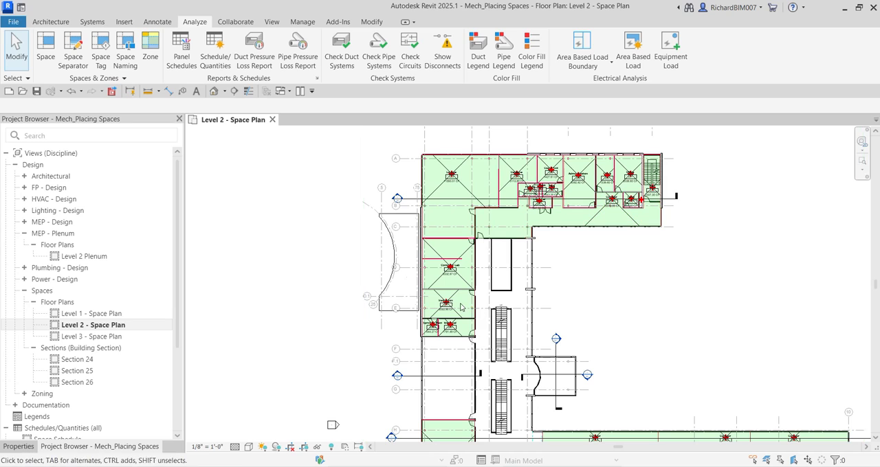
middle_click_drag(470, 360, 500, 291)
middle_click_drag(511, 403, 516, 308)
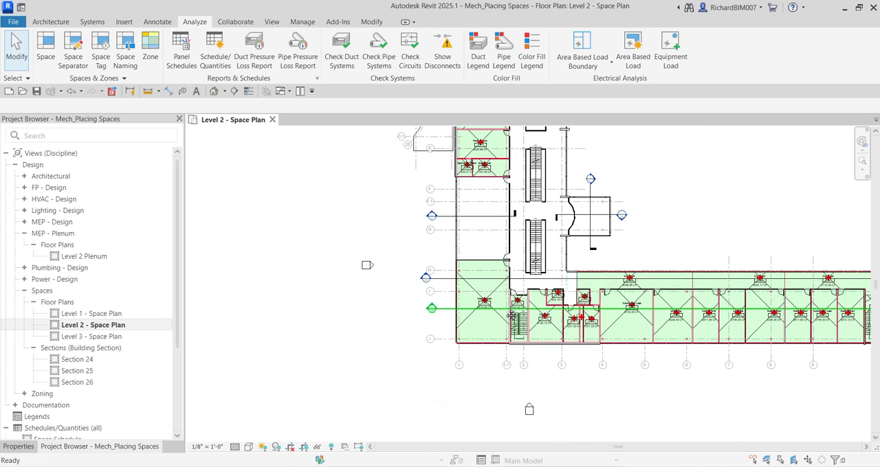
scroll(499, 326, "up", 3)
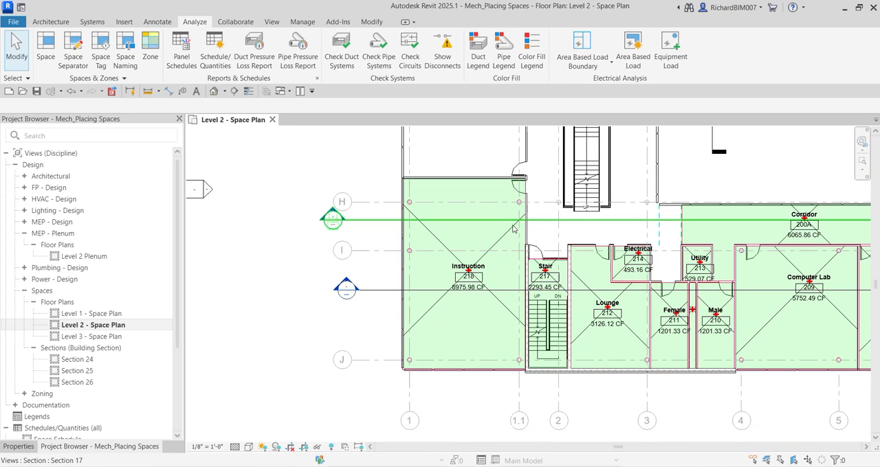
scroll(448, 254, "up", 2)
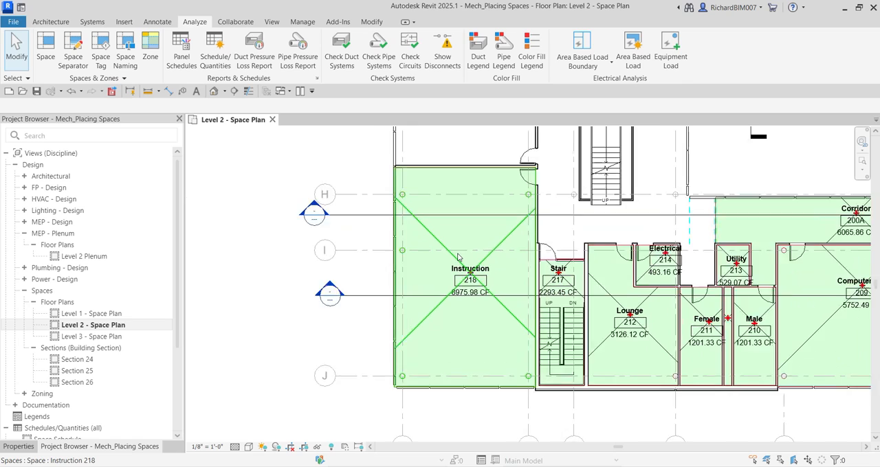
Turn off the Reference subcategory of Spaces in the Level 2 - Space Plan visibility/graphic overrides
key("v")
key("g")
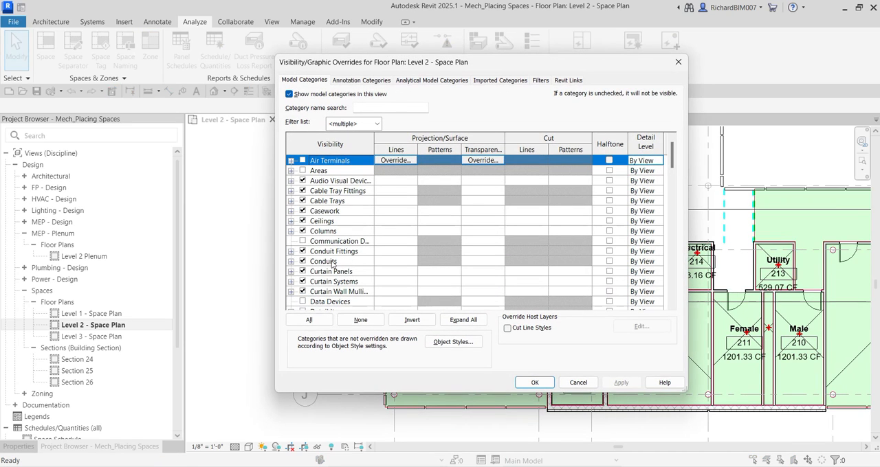
left_click(332, 262)
key("s")
scroll(322, 292, "down", 1)
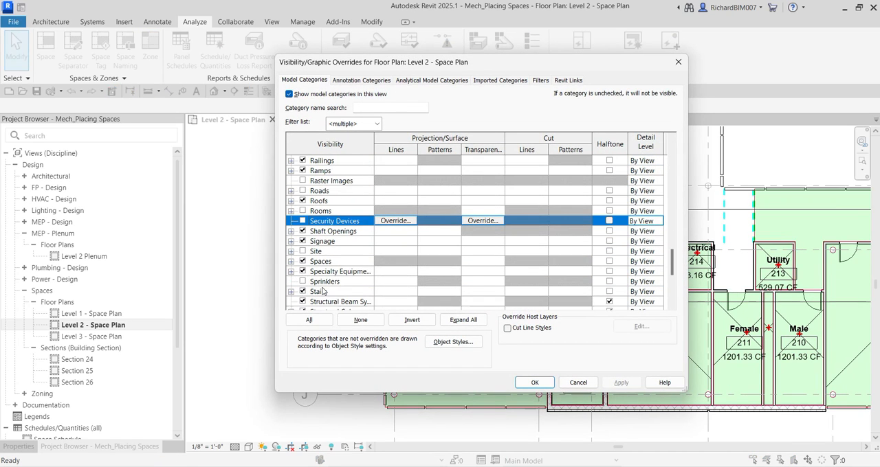
left_click(291, 261)
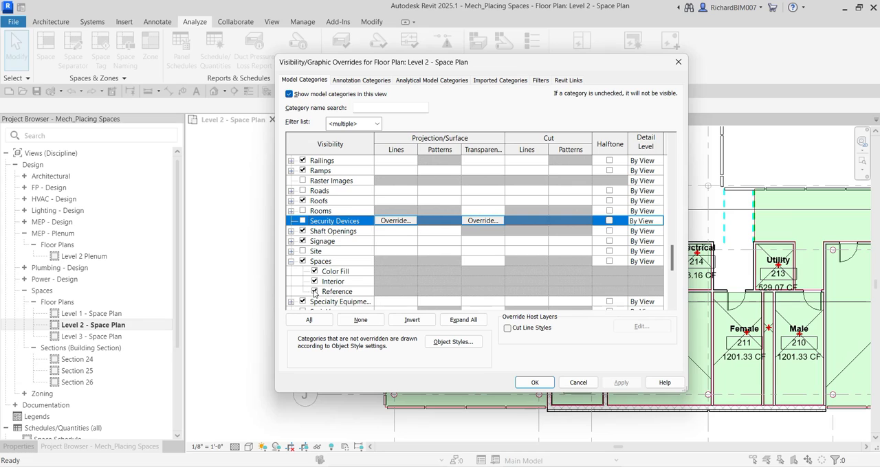
left_click(315, 292)
left_click(535, 383)
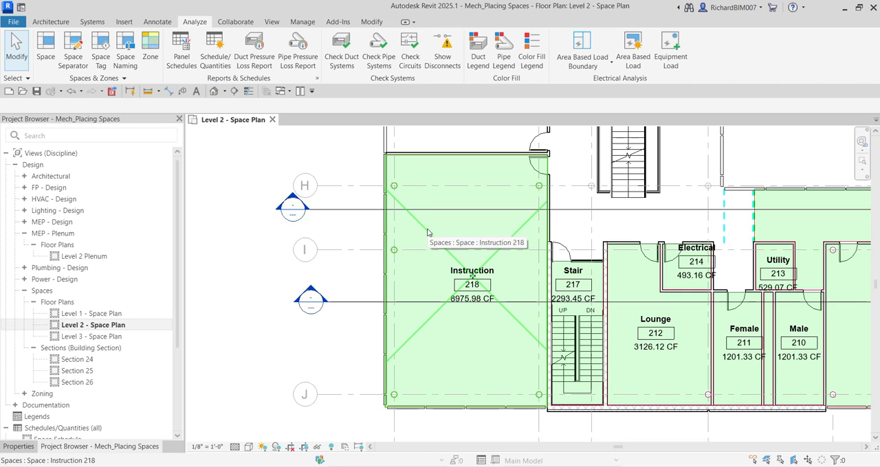
Select the Instruction 218 space and review its constraints, including Upper Limit, Limit Offset and Base Offset
left_click(427, 232)
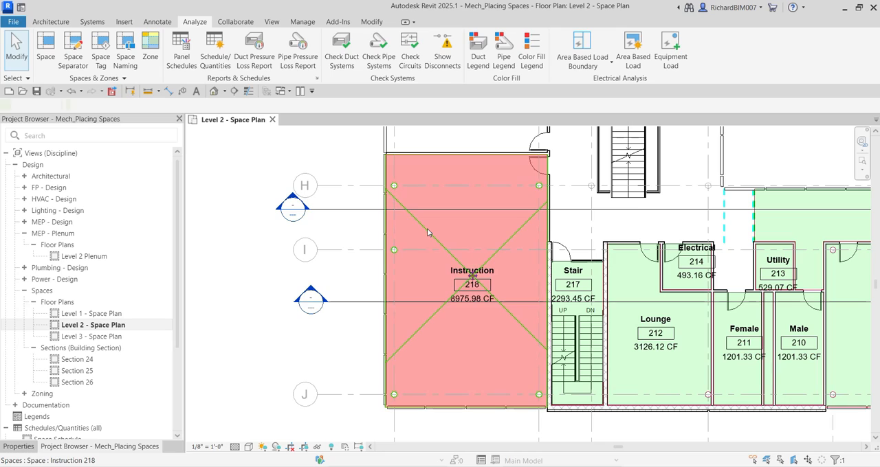
left_click(21, 446)
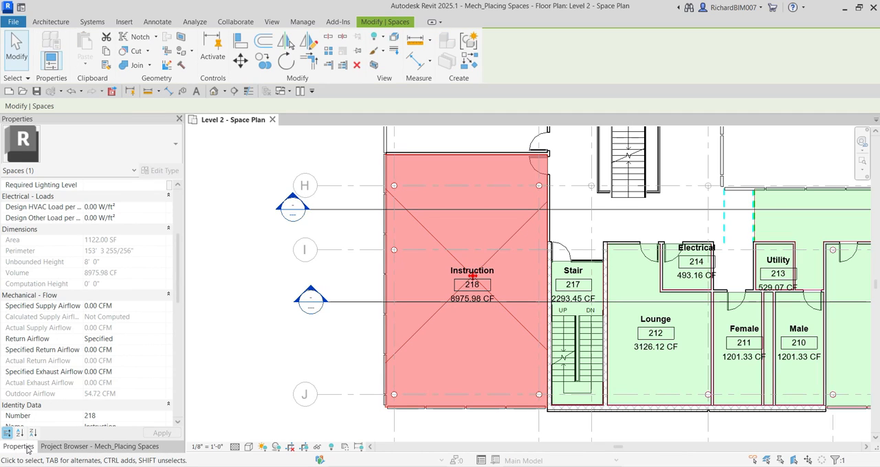
scroll(128, 310, "up", 5)
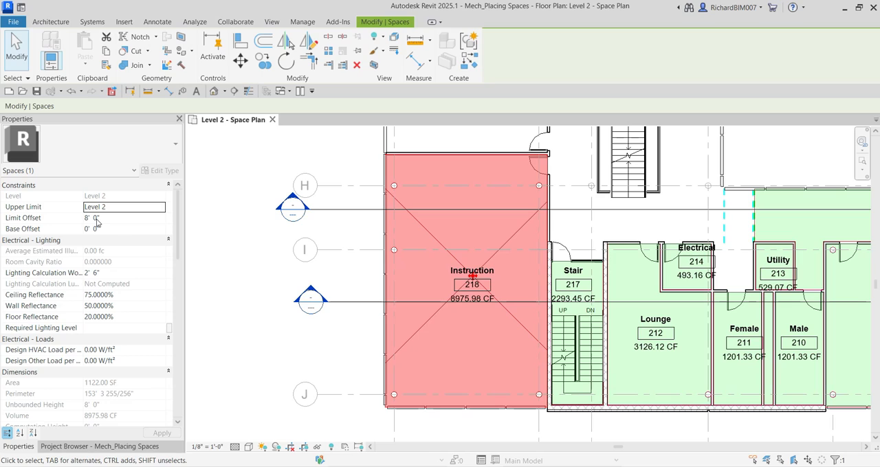
Open the East-West_Bldg C section that cuts through Instruction 218 and look closely at its Level 2 and Level 2 Plenum markers
double_click(308, 289)
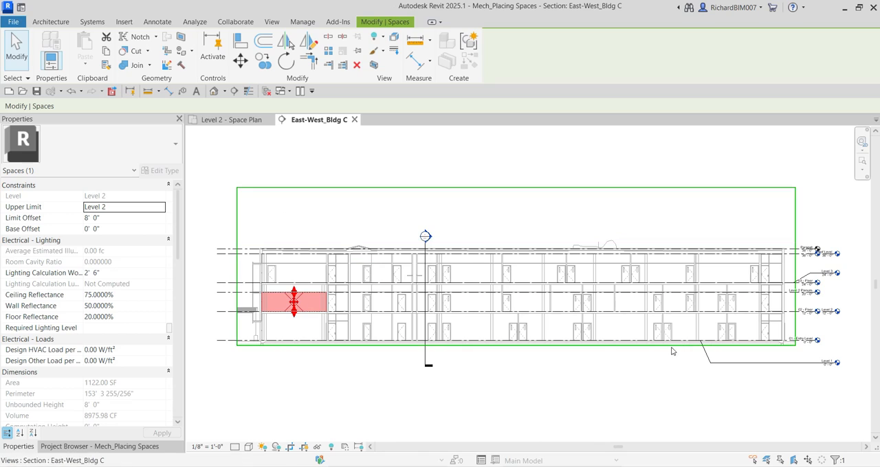
middle_click_drag(674, 351, 406, 319)
left_click(632, 263)
scroll(539, 272, "up", 6)
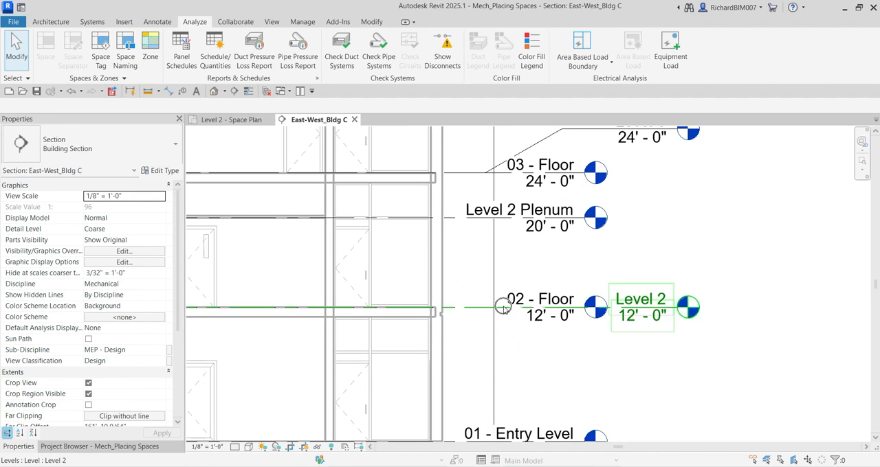
Measure the vertical distance between the 02 - Floor level line and the Level 2 Plenum line
left_click(146, 92)
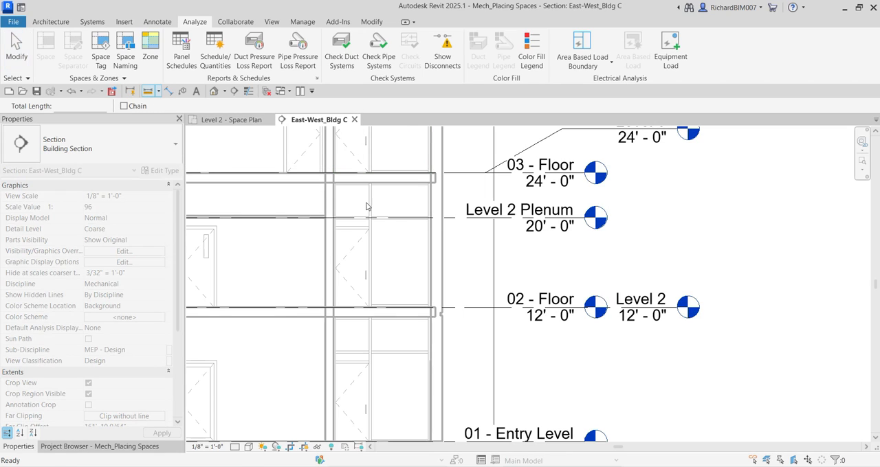
left_click(476, 307)
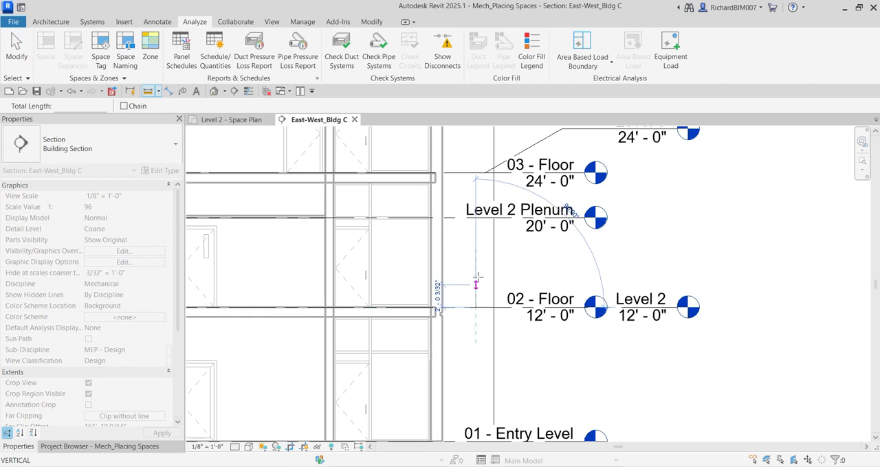
left_click(476, 217)
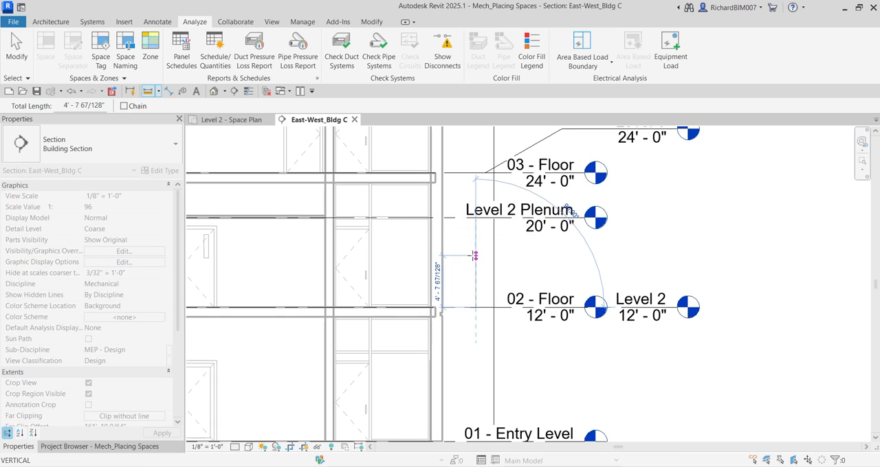
left_click(476, 307)
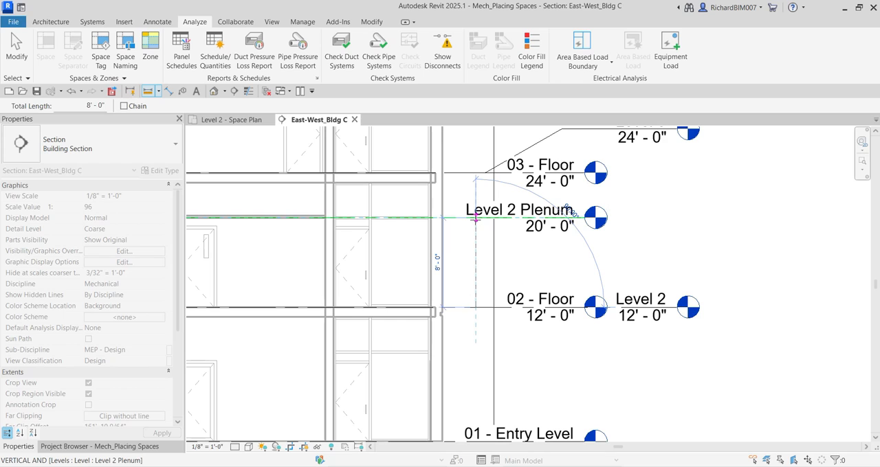
key("Escape")
key("Escape")
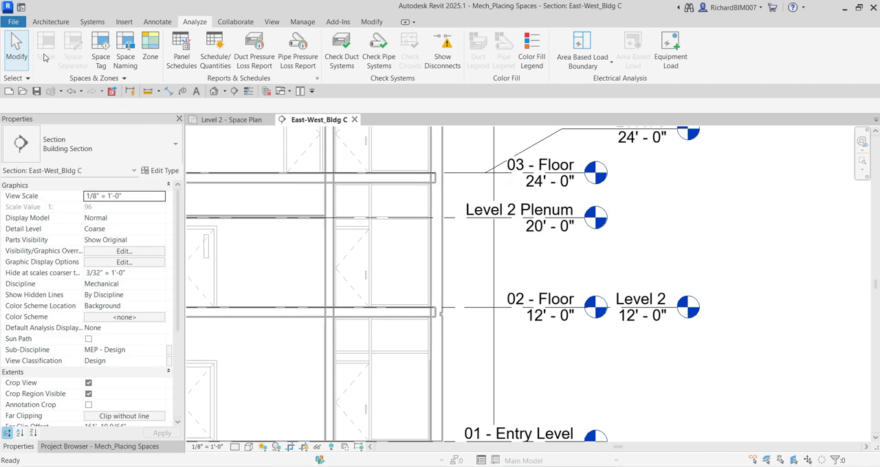
Return to the Level 2 - Space Plan, select the Instruction 218 space, and examine its constraints, lighting, load and dimension properties
left_click(235, 121)
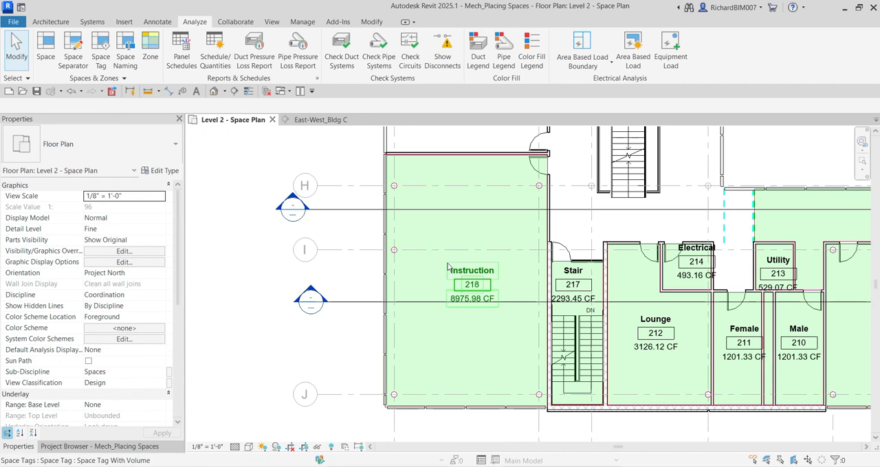
left_click(422, 229)
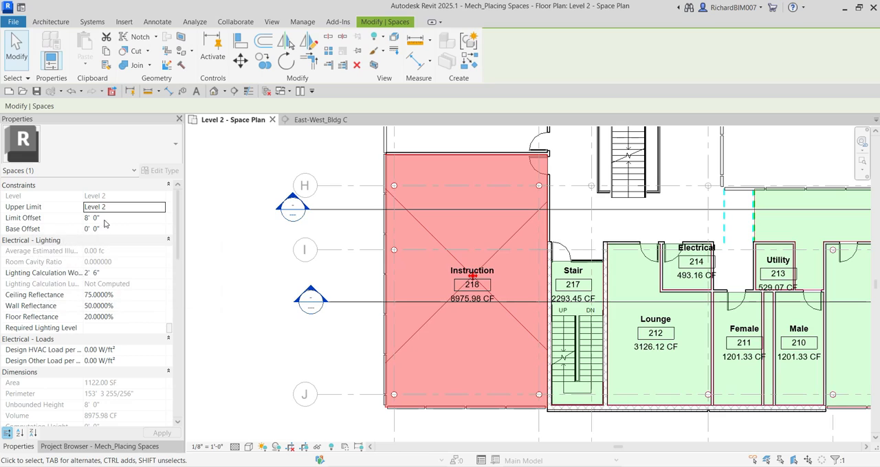
key("ctrl")
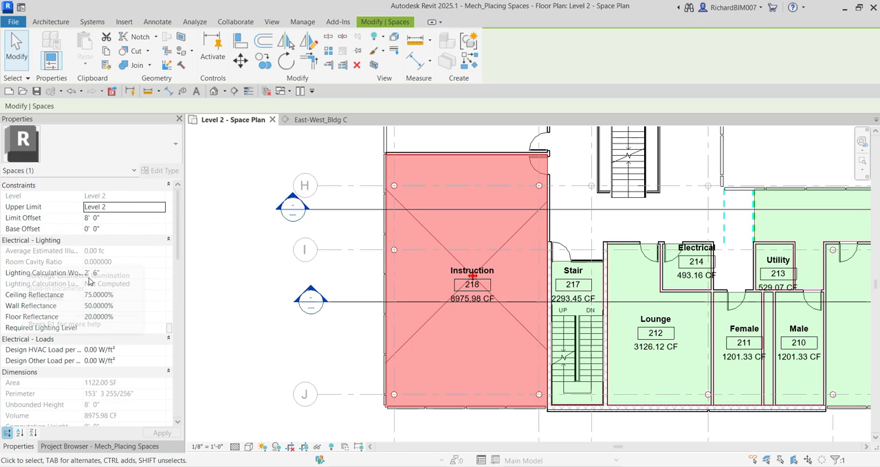
scroll(21, 251, "down", 5)
scroll(16, 230, "up", 3)
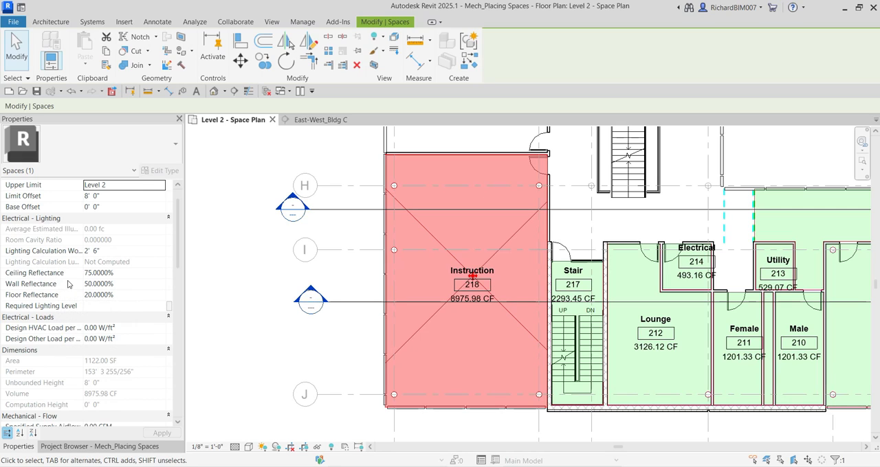
scroll(76, 275, "down", 5)
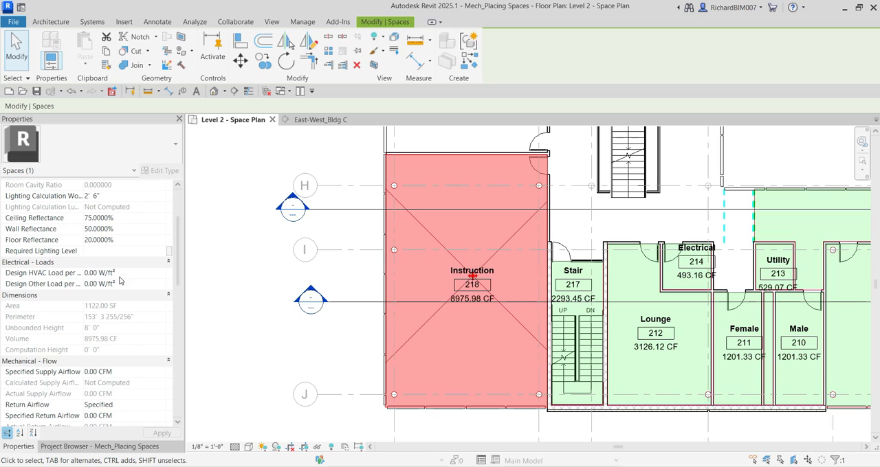
scroll(128, 288, "down", 4)
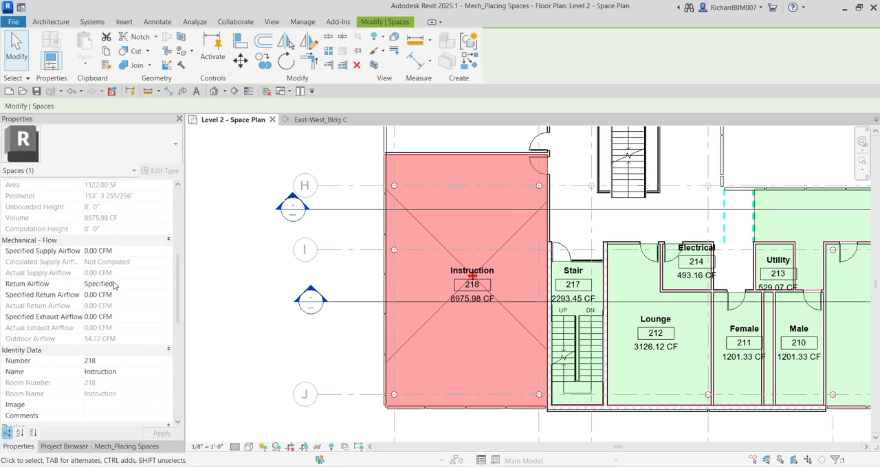
key("ctrl")
key("ctrl")
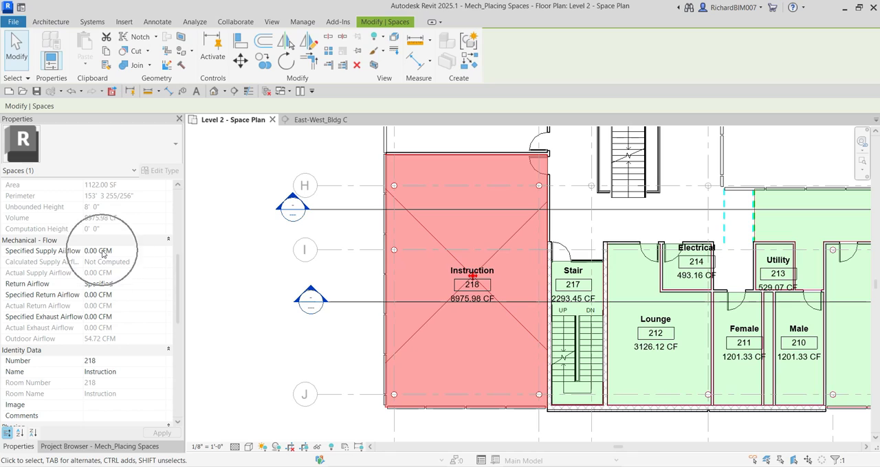
Examine the Specified Supply, Return and Exhaust Airflow properties of the Instruction 218 space
left_click(124, 251)
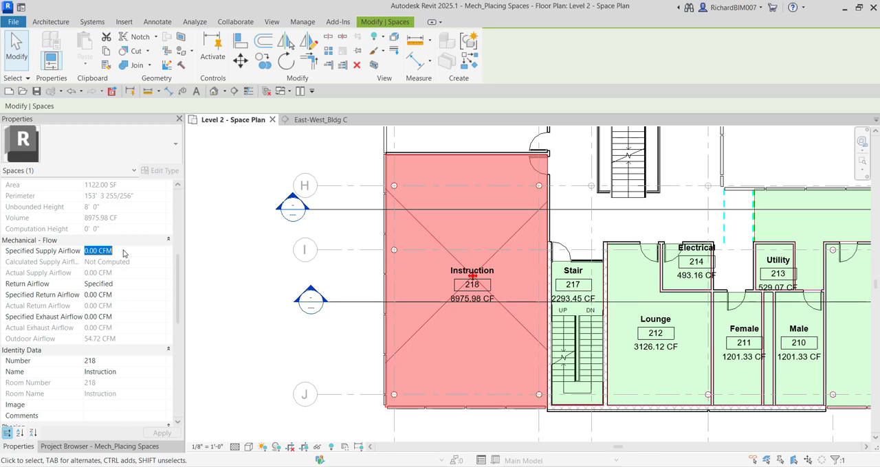
left_click(122, 298)
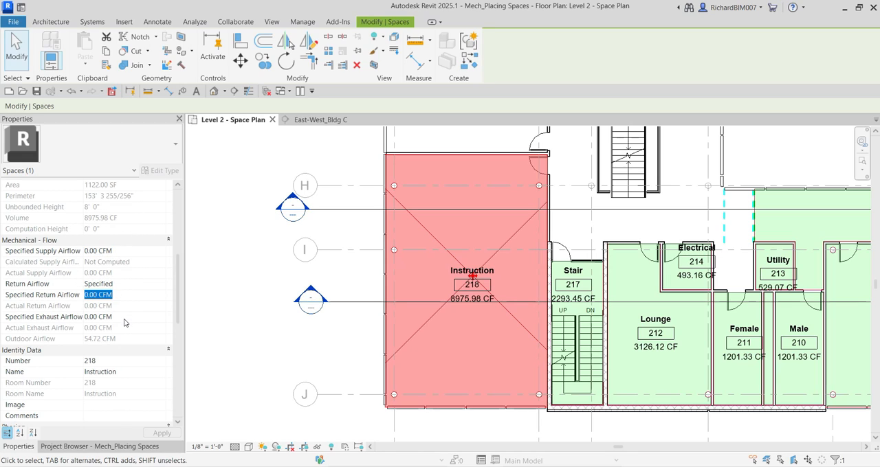
left_click(124, 318)
left_click(122, 299)
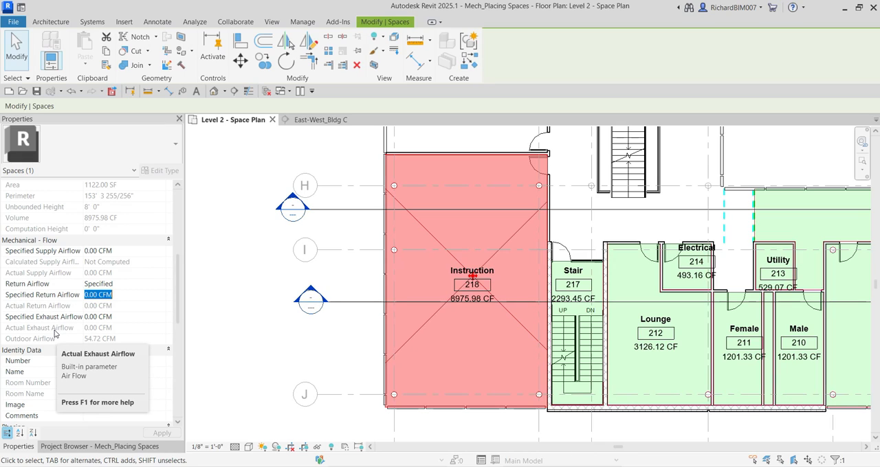
scroll(82, 309, "up", 3)
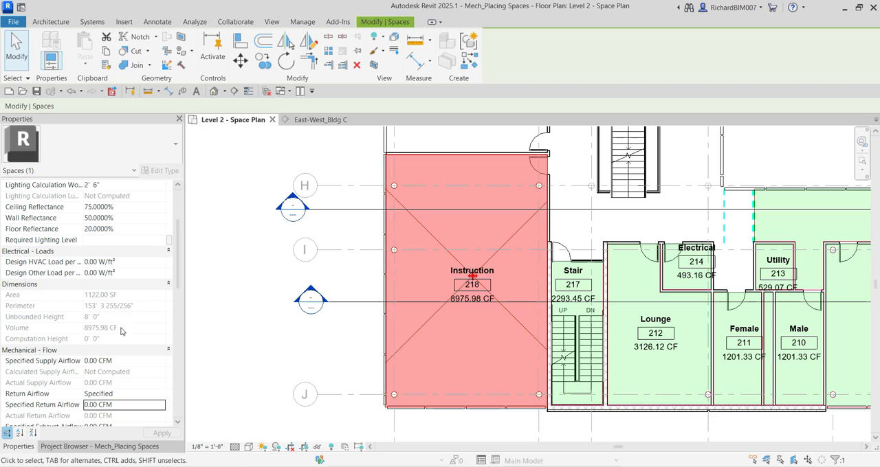
scroll(69, 310, "down", 2)
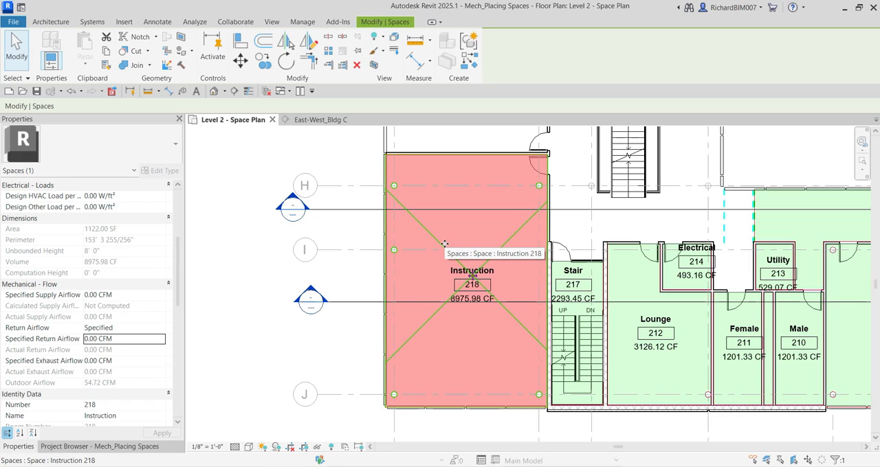
Deselect Instruction 218, find the unfilled area between it and Electrical 220, and start the Space command
left_click(248, 278)
scroll(251, 276, "down", 3)
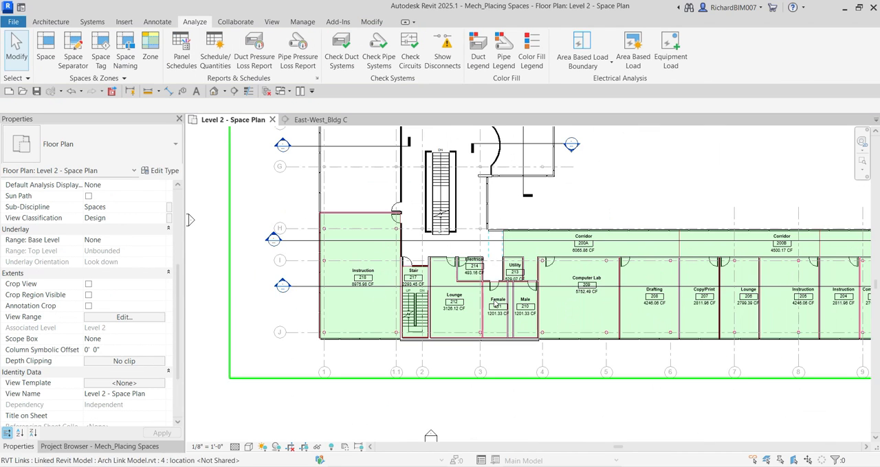
scroll(424, 294, "down", 4)
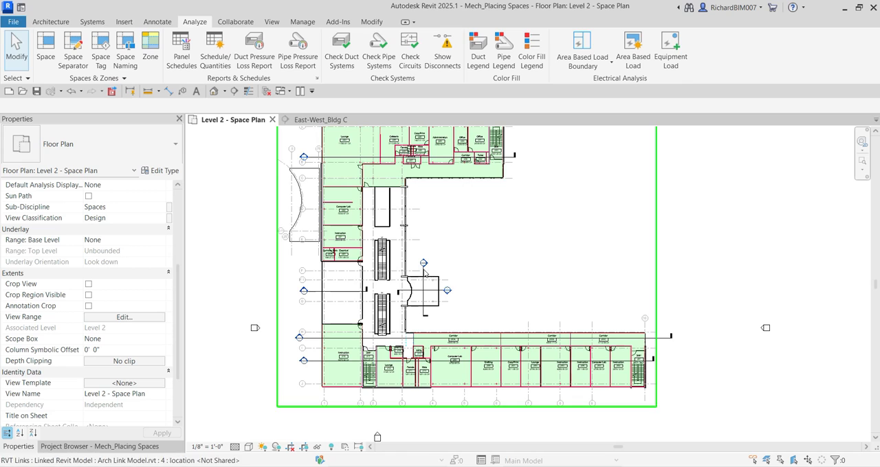
scroll(422, 271, "up", 2)
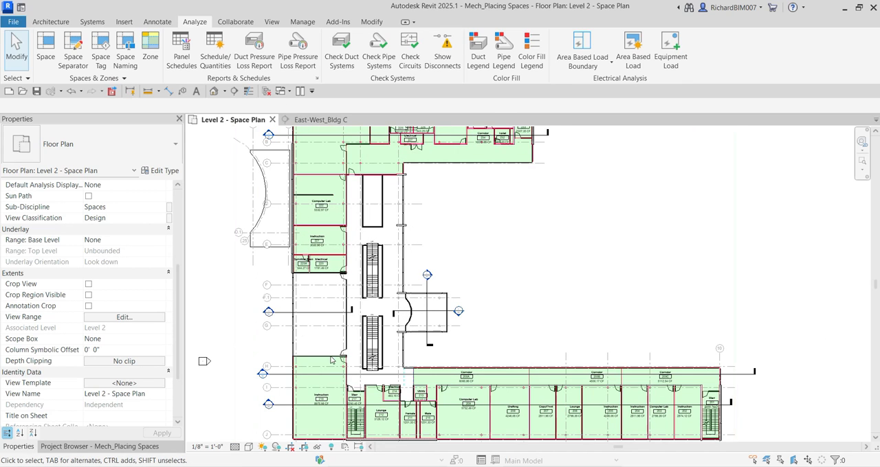
scroll(385, 323, "up", 4)
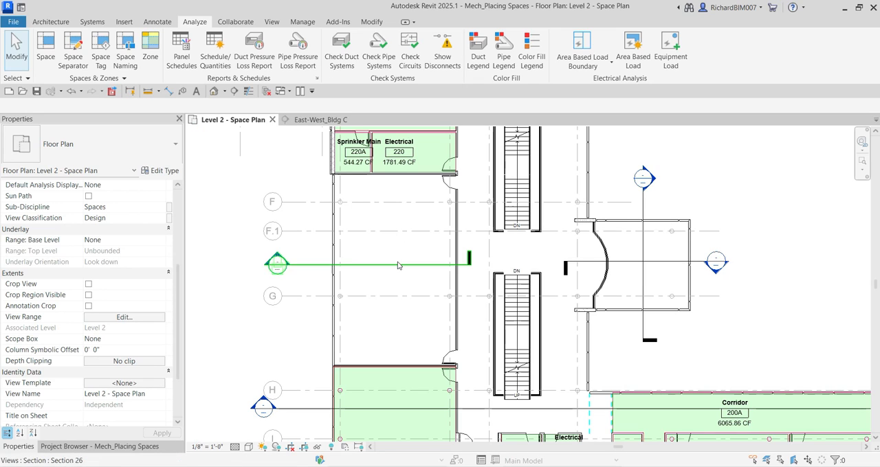
middle_click_drag(388, 236, 406, 245)
key("ctrl")
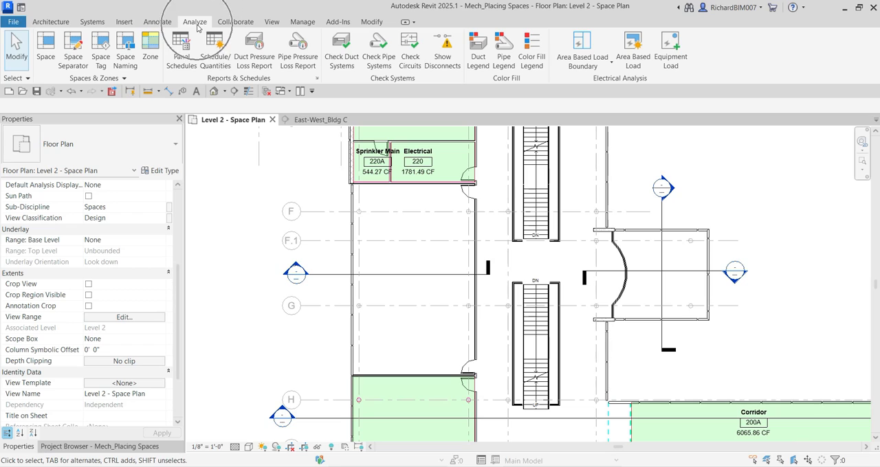
left_click(44, 46)
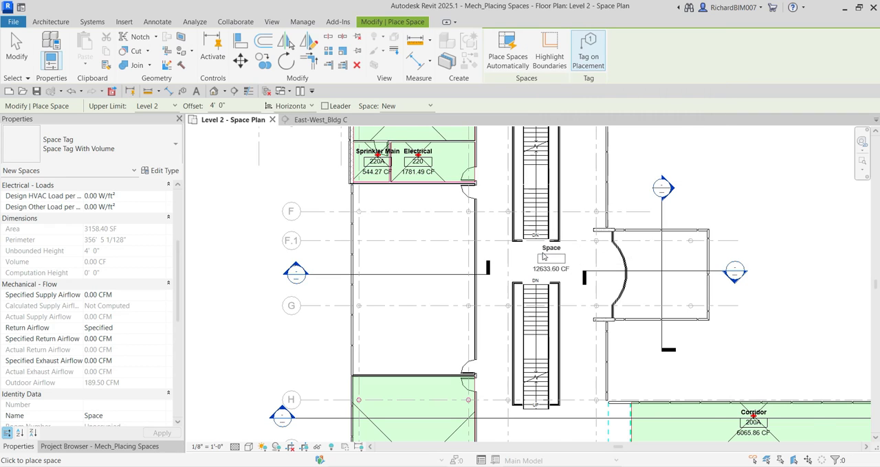
Preview the new space's tag over the plan, and turn Tag on Placement off and back on
scroll(546, 268, "down", 4)
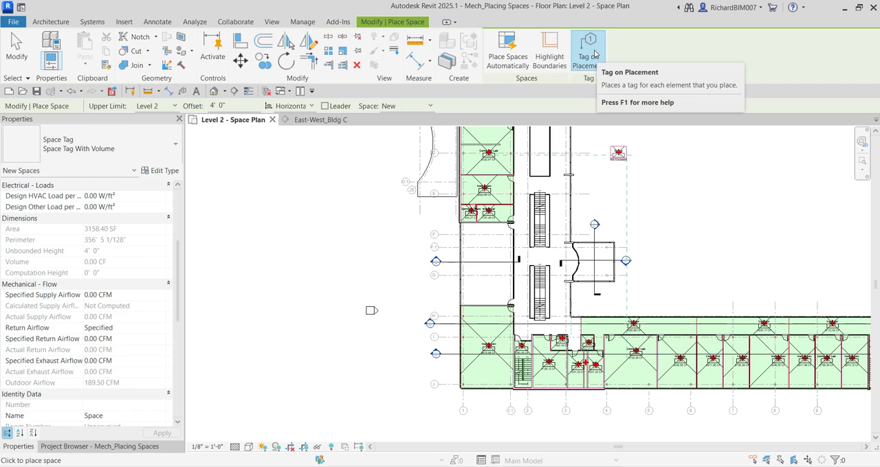
scroll(502, 183, "up", 5)
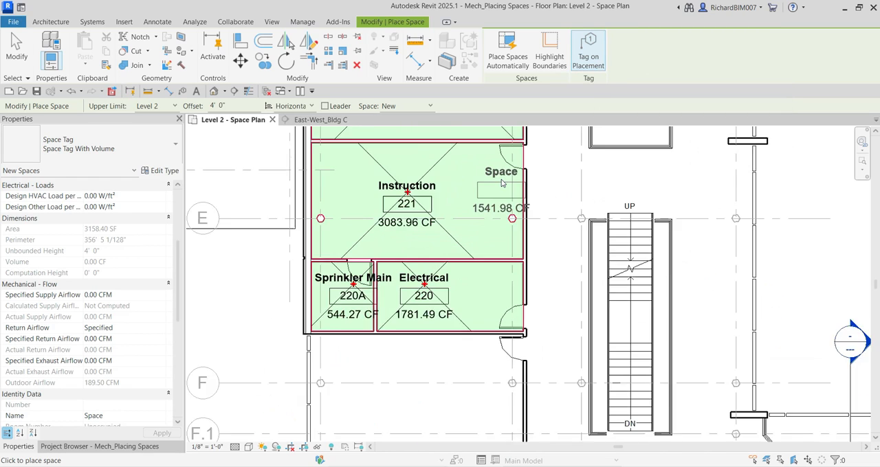
scroll(501, 183, "up", 1)
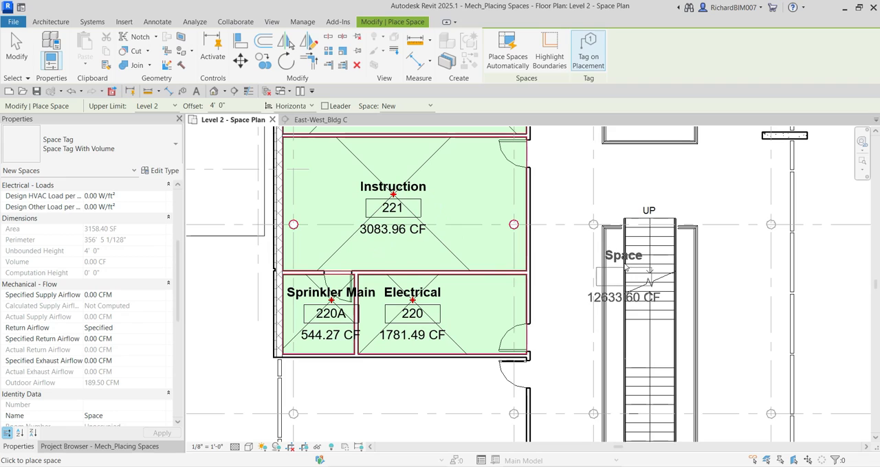
left_click(592, 58)
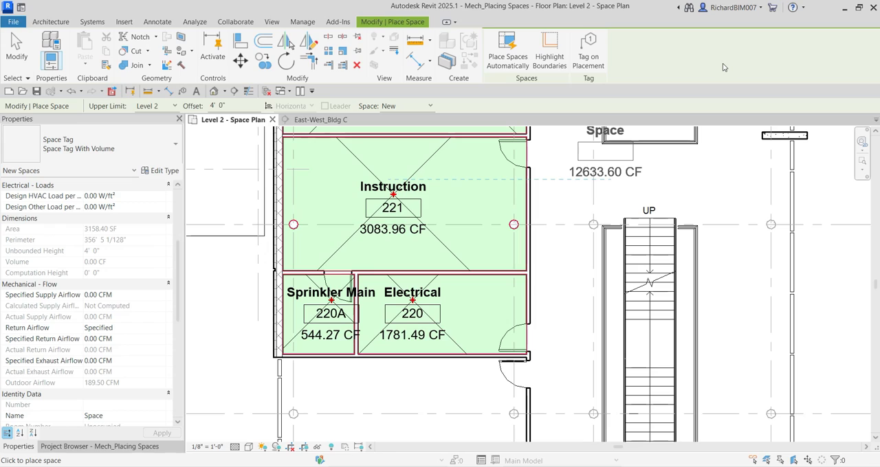
left_click(589, 57)
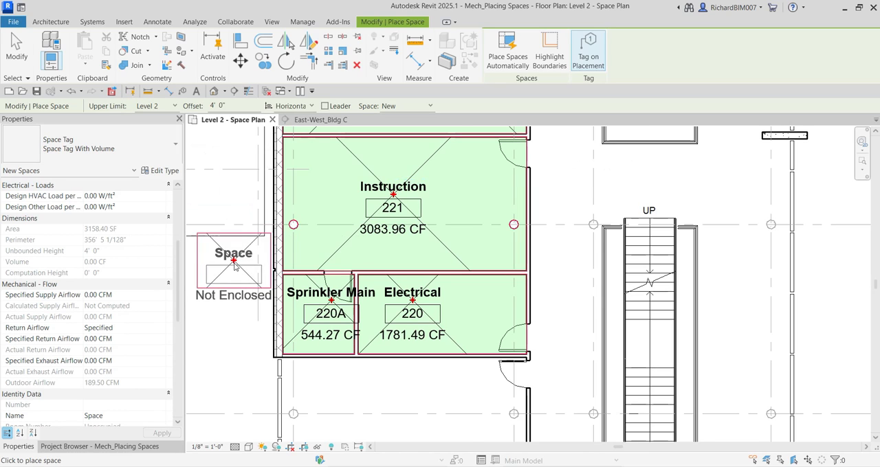
Set the new space's Upper Limit to Level 2 Plenum with an Offset of 0, and preview it in the unfilled area south of Electrical 220
scroll(243, 253, "down", 3)
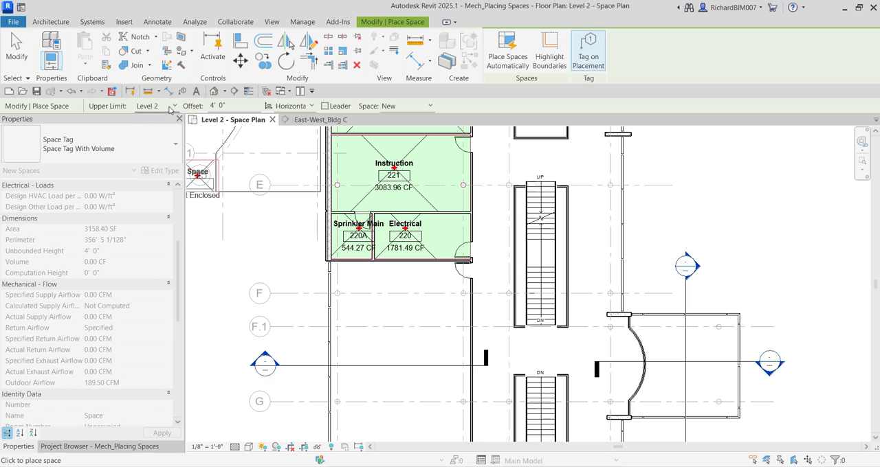
left_click(170, 109)
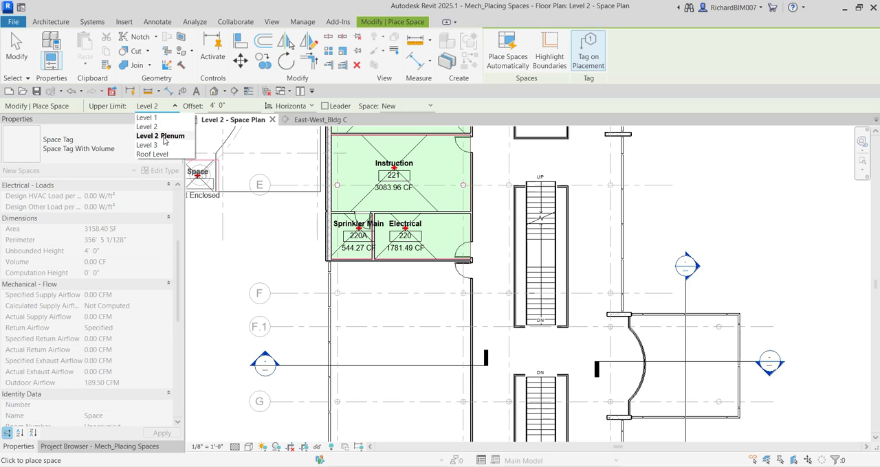
left_click(163, 138)
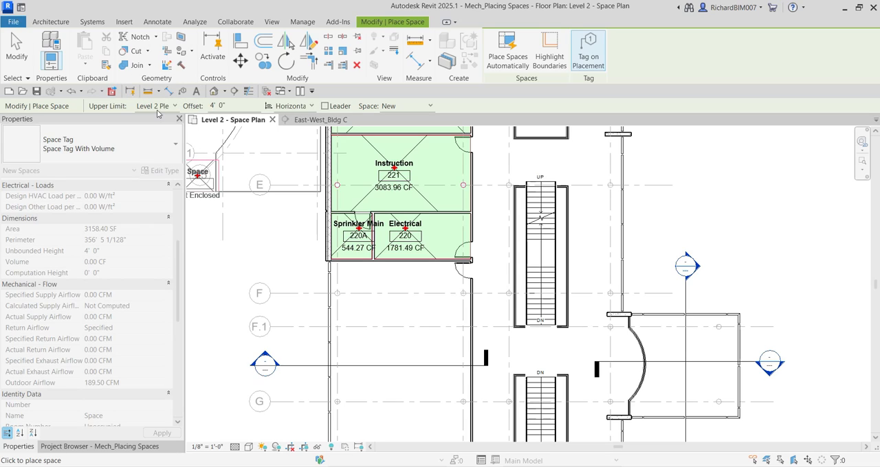
left_click(236, 108)
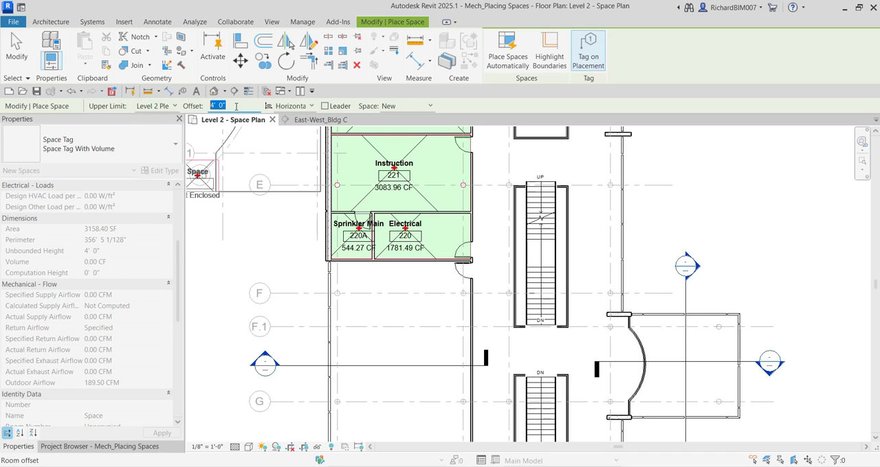
type("0")
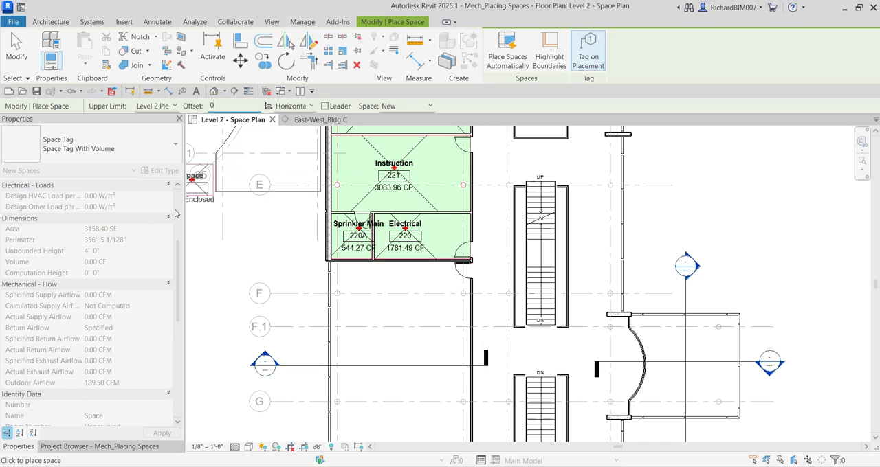
left_click(220, 121)
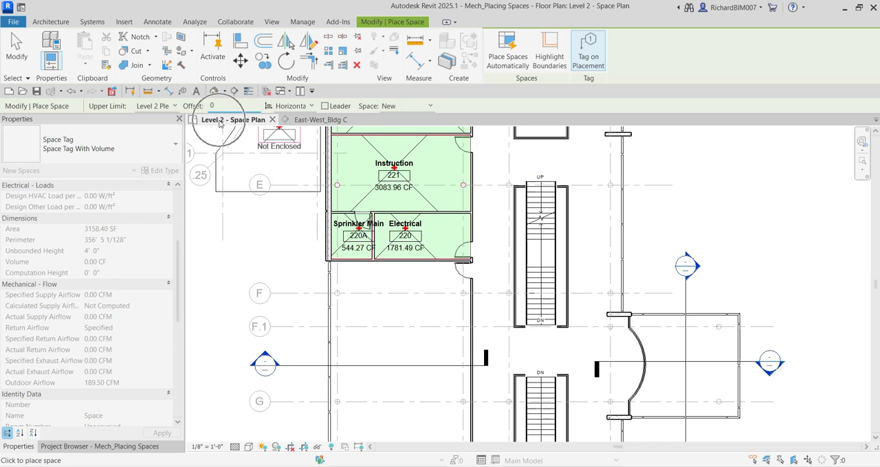
left_click(116, 108)
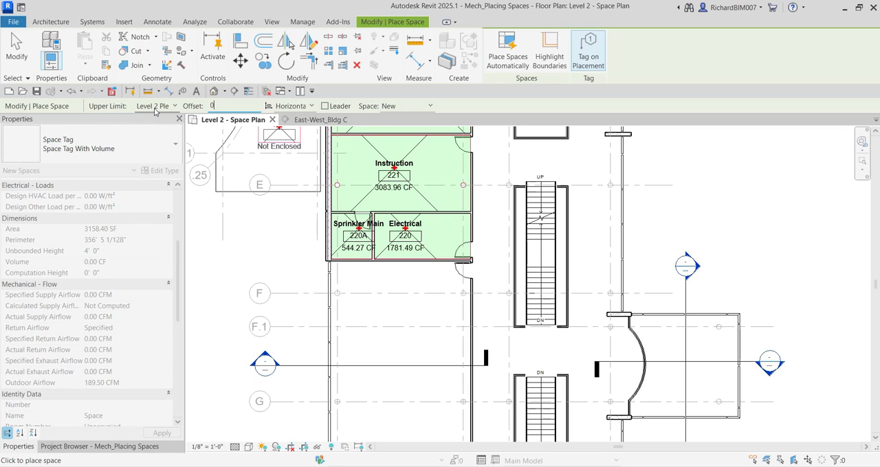
left_click(228, 106)
left_click(228, 106)
scroll(424, 350, "down", 2)
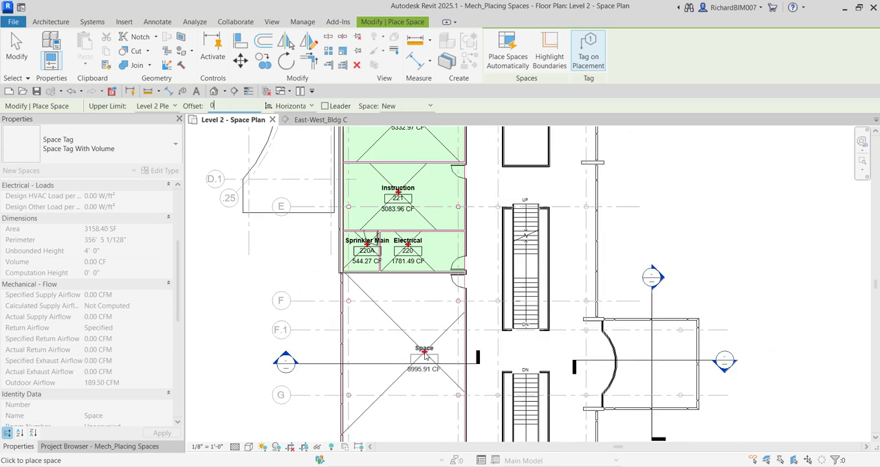
middle_click_drag(416, 338, 411, 284)
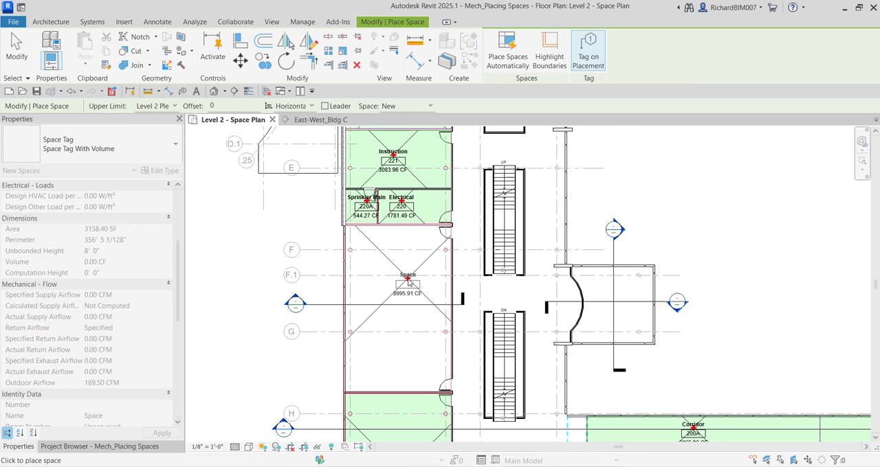
Change the Upper Limit for new spaces to another level and leave the Space command without placing a space
left_click(151, 107)
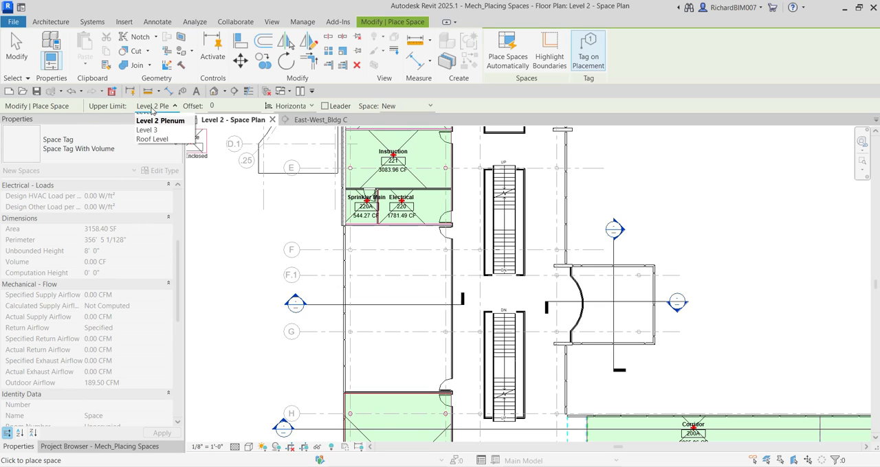
scroll(148, 127, "up", 1)
left_click(147, 129)
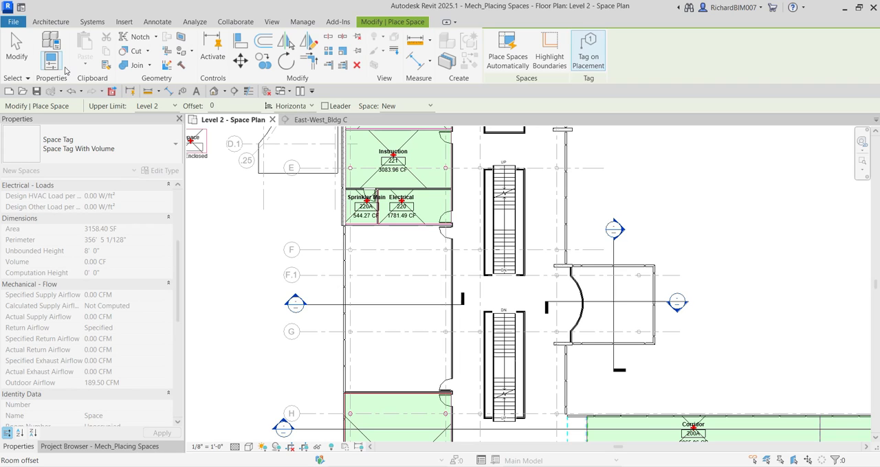
left_click(18, 52)
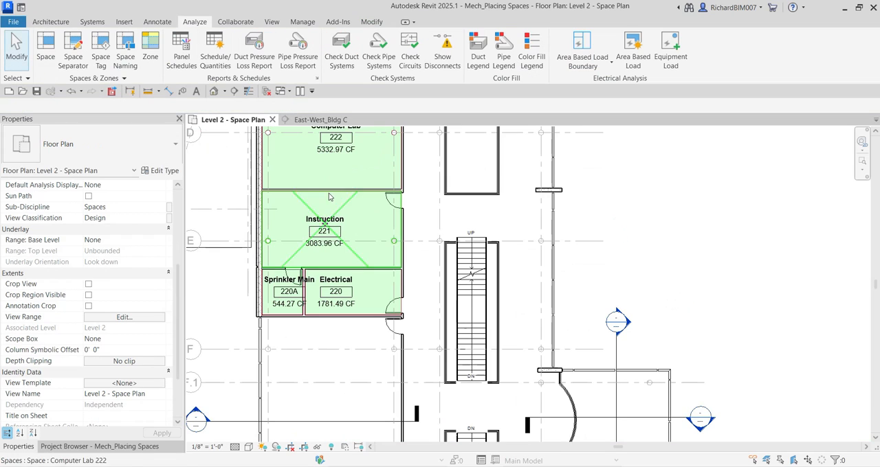
Open Section 26, which cuts through the unfilled area between grids F.1 and G
scroll(318, 330, "down", 3)
middle_click_drag(323, 327, 373, 225)
scroll(289, 285, "up", 5)
double_click(292, 277)
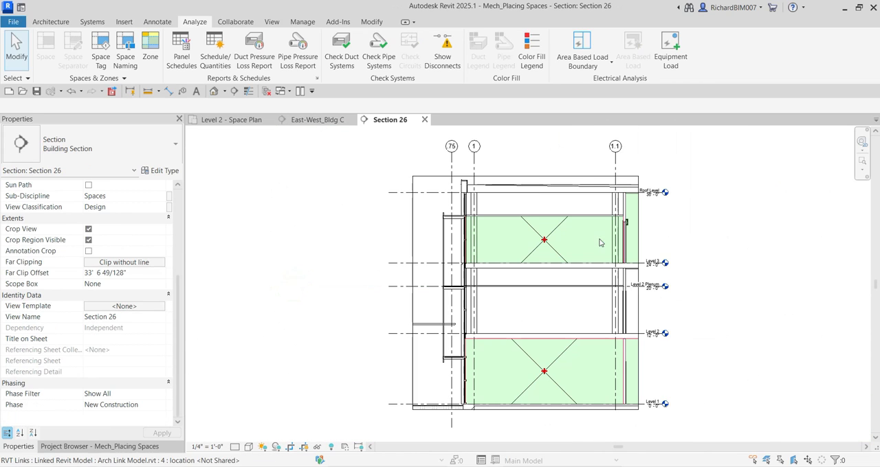
Check the height from Level 2 to Level 2 Plenum in Section 26 with an aligned dimension preview, leaving no dimension behind
scroll(660, 336, "up", 3)
scroll(654, 330, "up", 2)
middle_click_drag(677, 359, 621, 367)
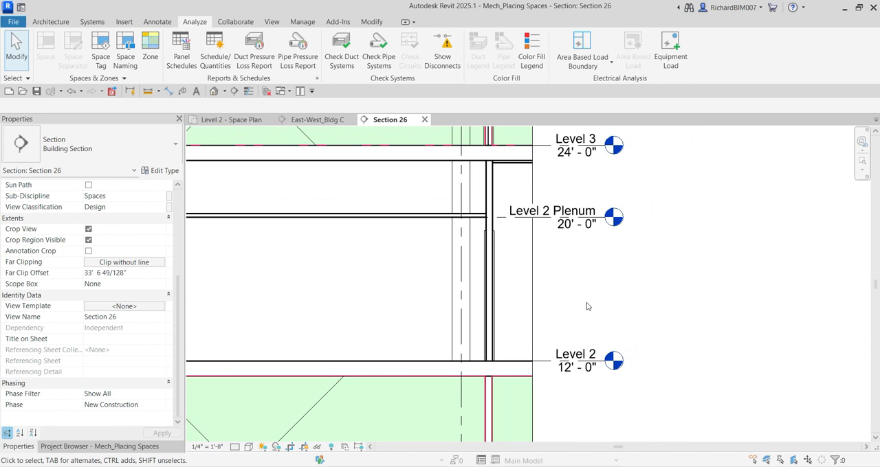
left_click(170, 92)
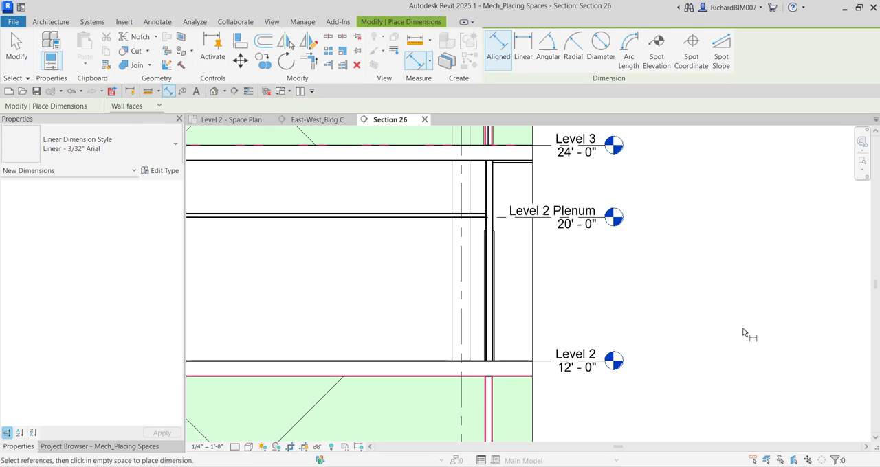
left_click(553, 366)
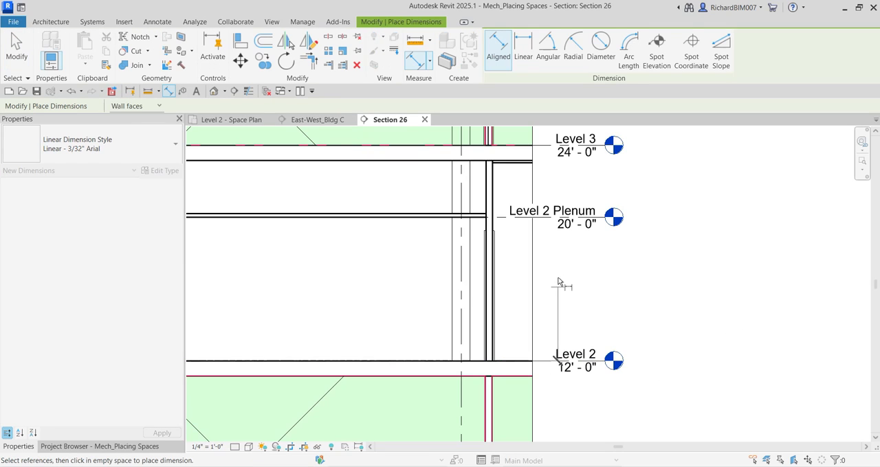
left_click(551, 218)
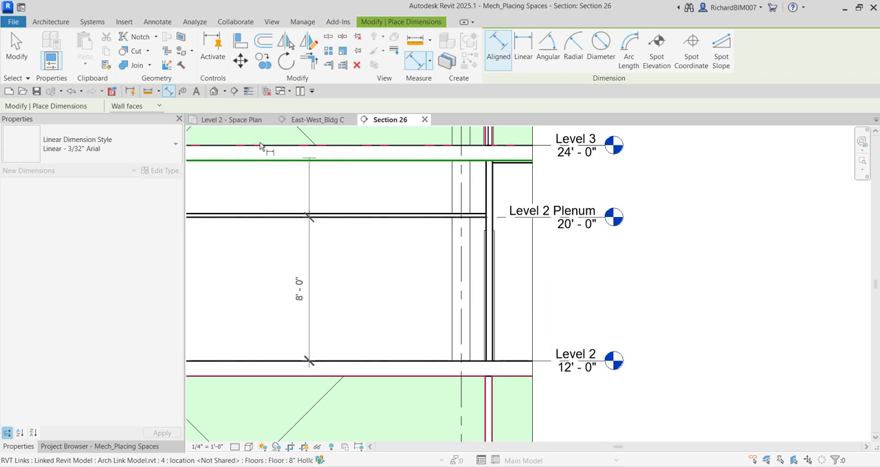
left_click(220, 285)
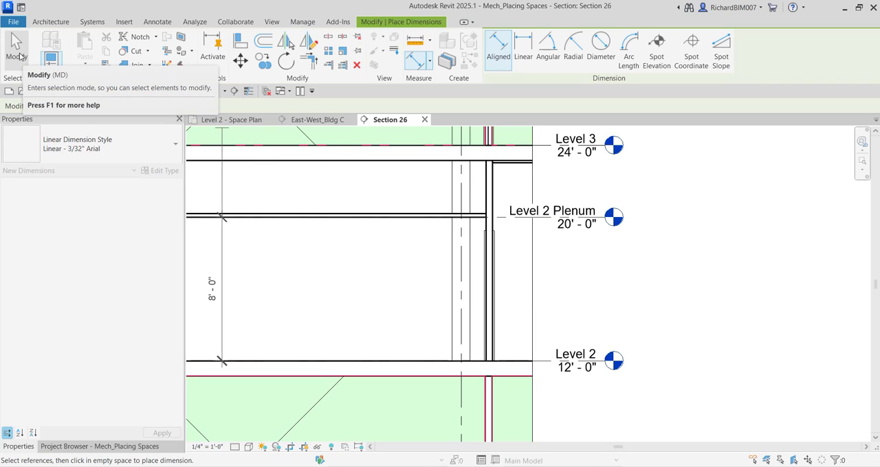
left_click(19, 54)
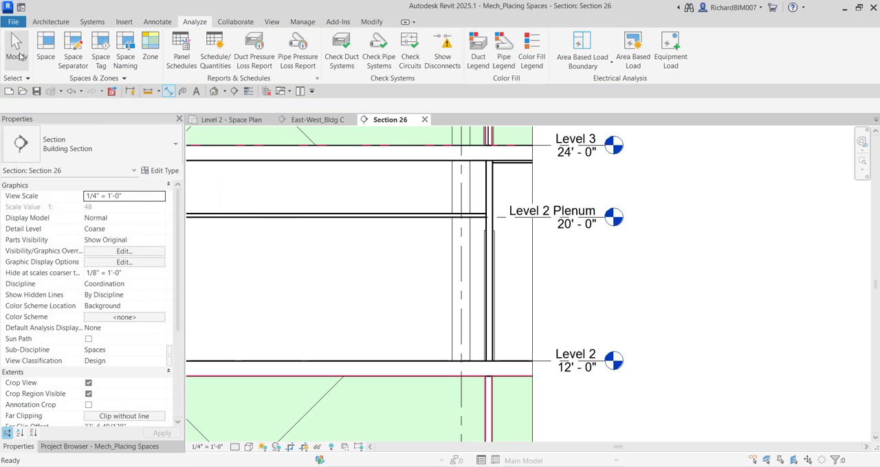
Return to the Level 2 space plan and set new spaces to Upper Limit Level 2 Plenum with an Offset of 0
left_click(243, 121)
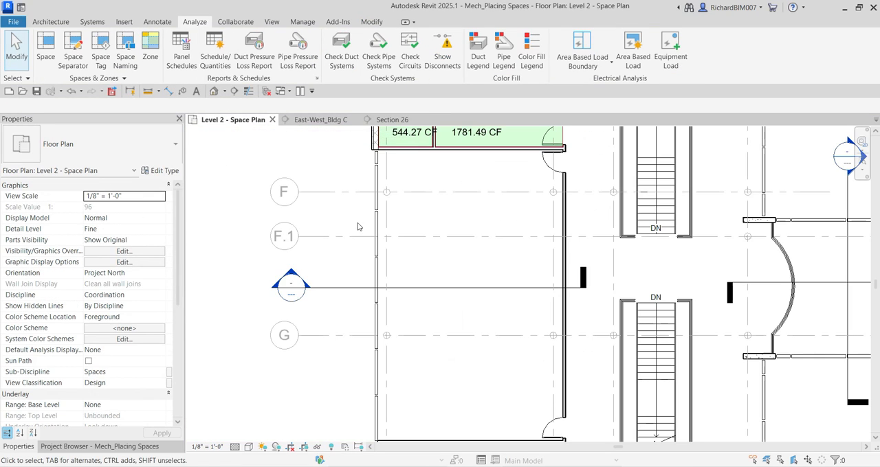
middle_click_drag(479, 291, 475, 269)
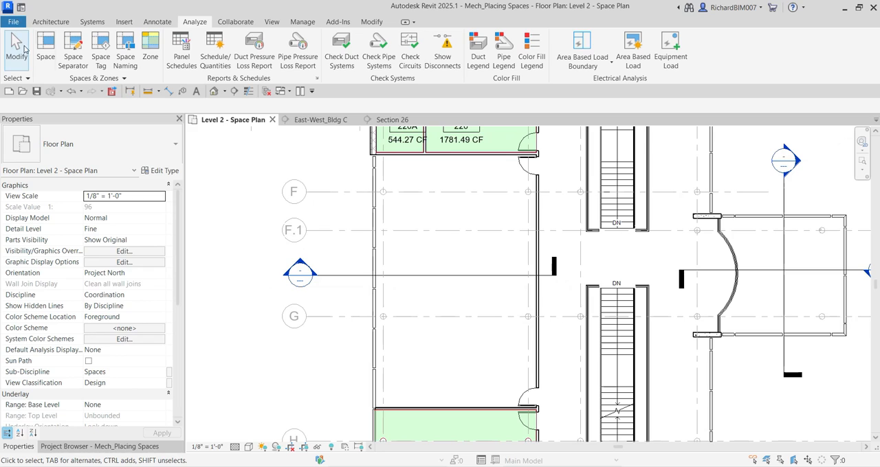
left_click(48, 59)
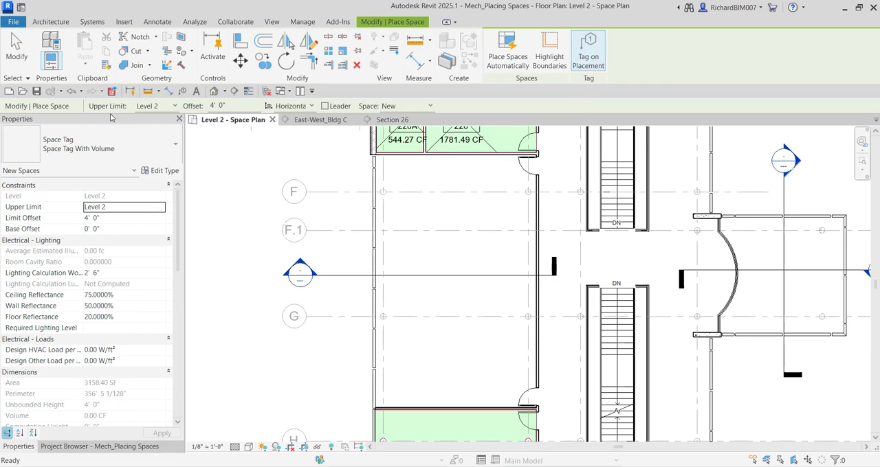
left_click(167, 108)
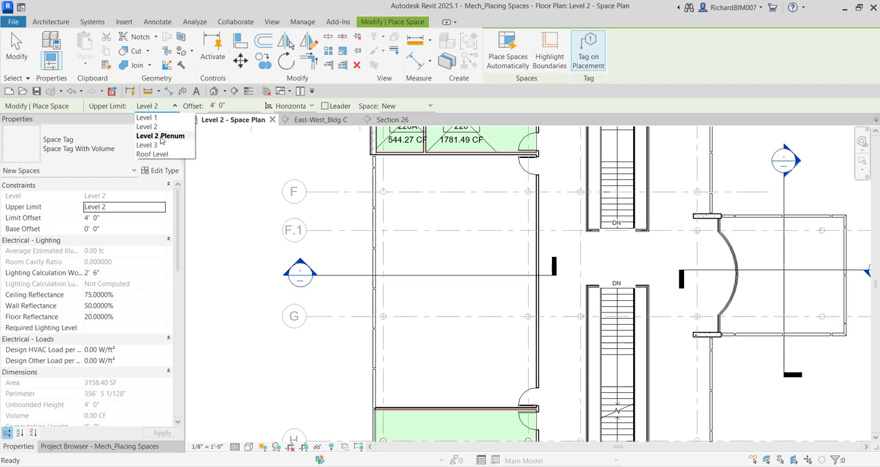
left_click(162, 141)
left_click_drag(240, 106, 193, 102)
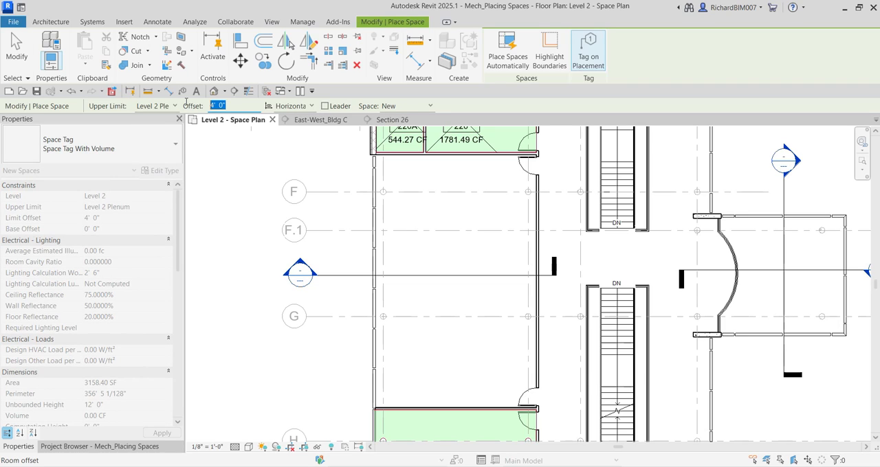
type("0")
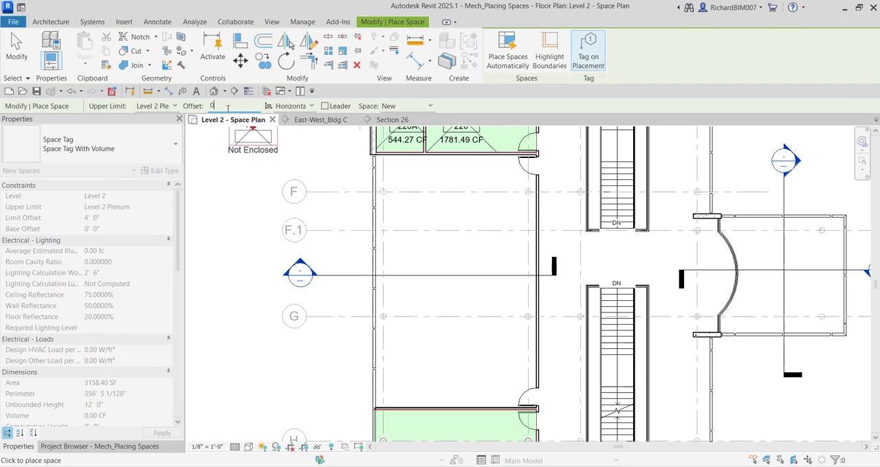
Keep the tag orientation Horizontal and place a tagged new space in the unfilled area between Electrical 220 and Instruction 218
left_click(296, 107)
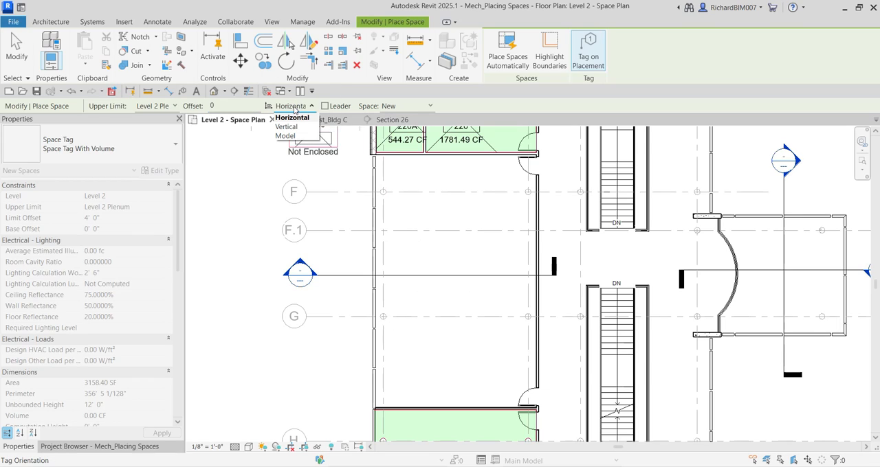
left_click(289, 109)
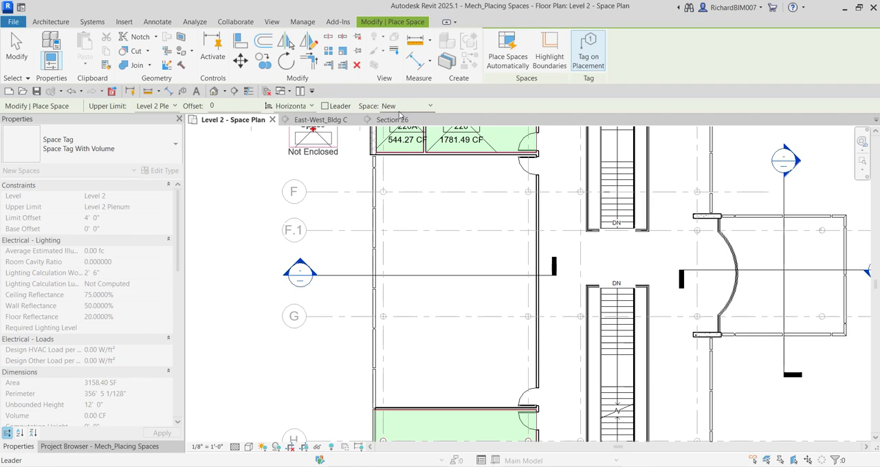
key("ctrl")
key("ctrl")
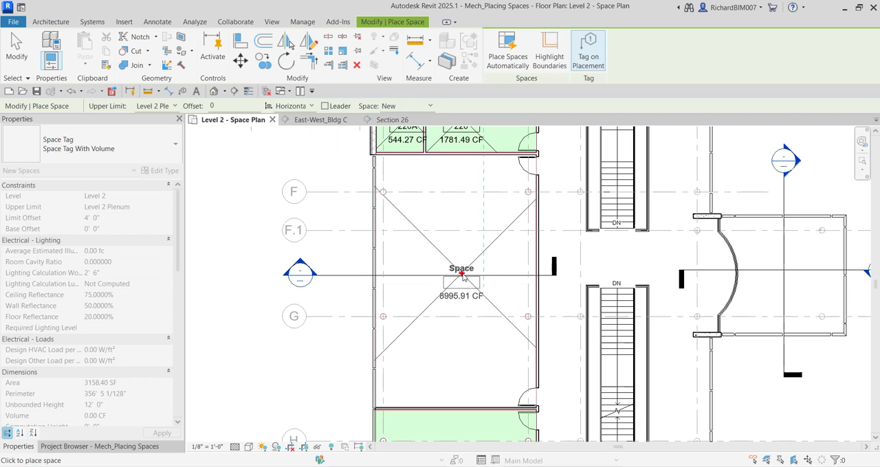
middle_click_drag(466, 263, 467, 222)
scroll(465, 213, "down", 2)
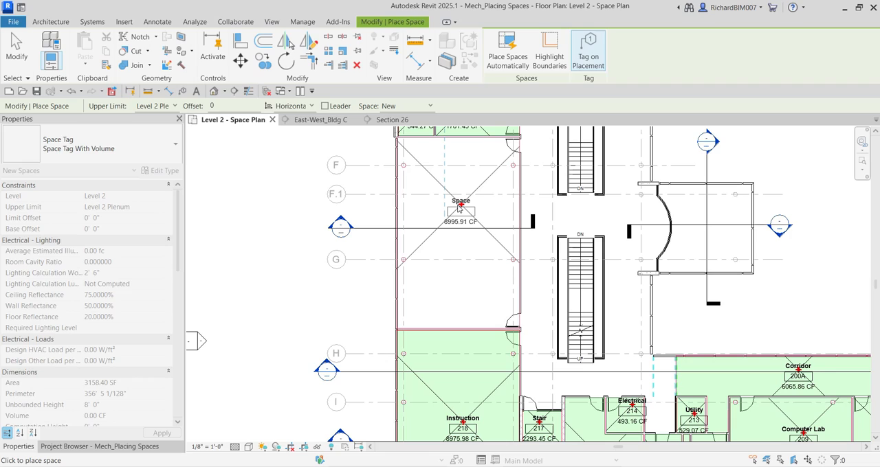
left_click(424, 233)
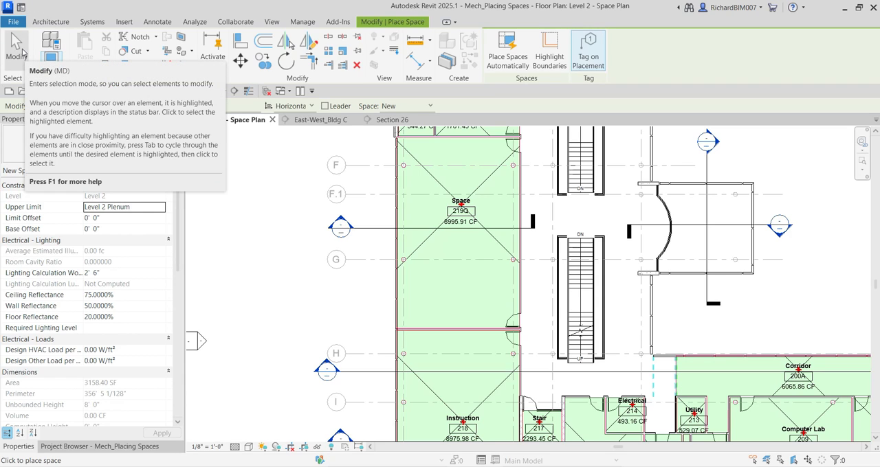
left_click(19, 49)
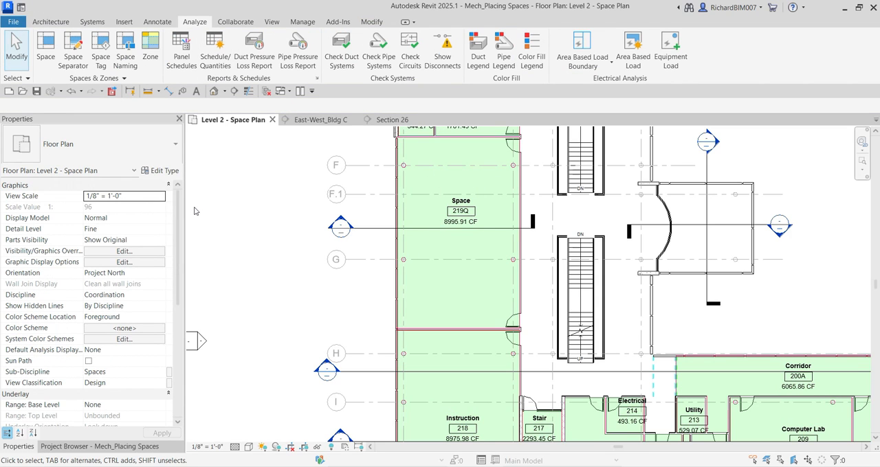
Rename the newly placed space to Library through its tag
scroll(293, 218, "down", 2)
scroll(426, 243, "up", 5)
middle_click_drag(376, 234, 417, 301)
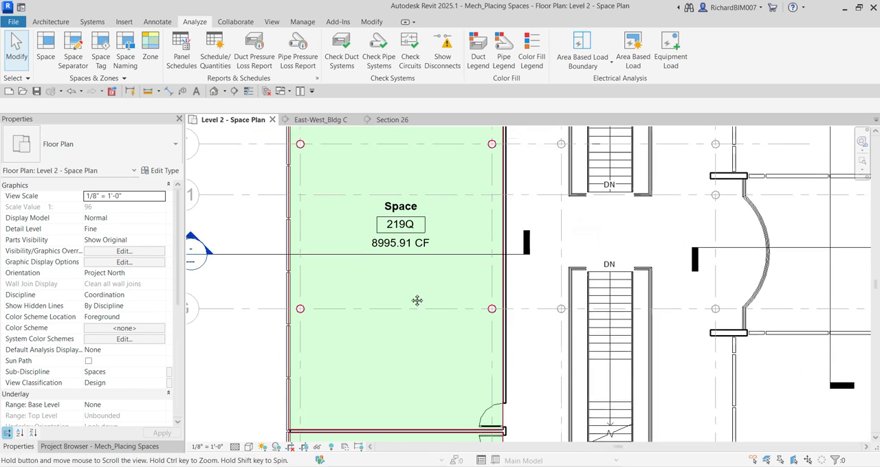
scroll(433, 213, "up", 3)
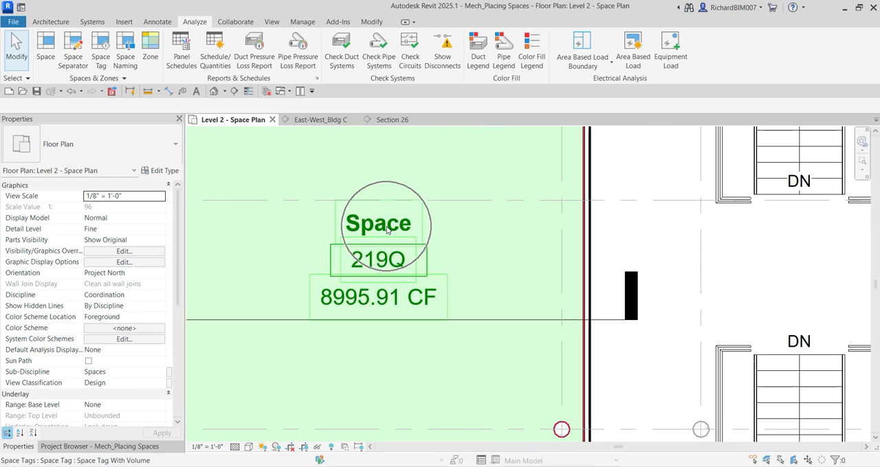
left_click(387, 230)
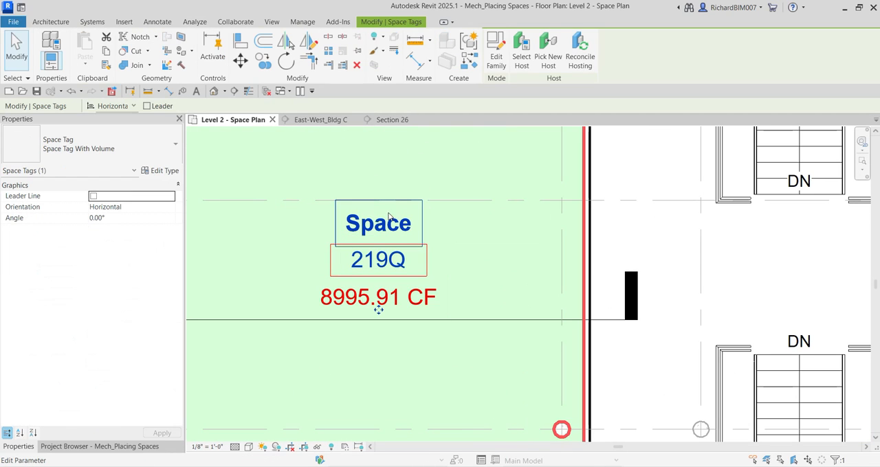
left_click(383, 227)
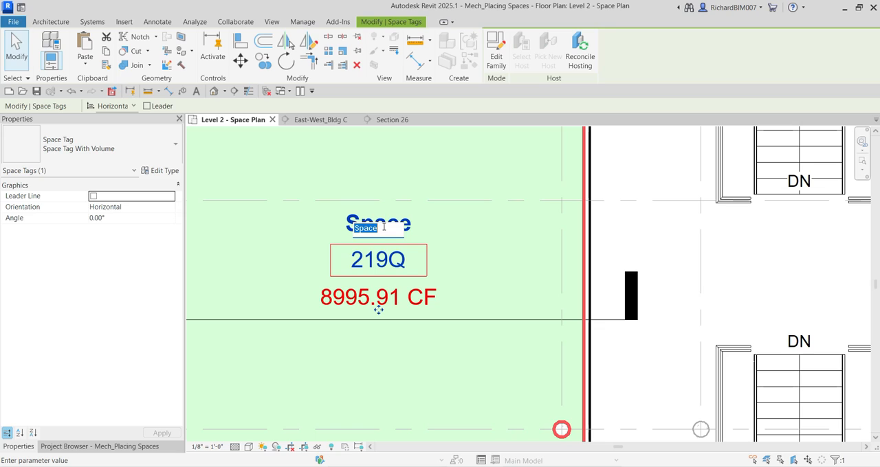
type("Library")
key("Return")
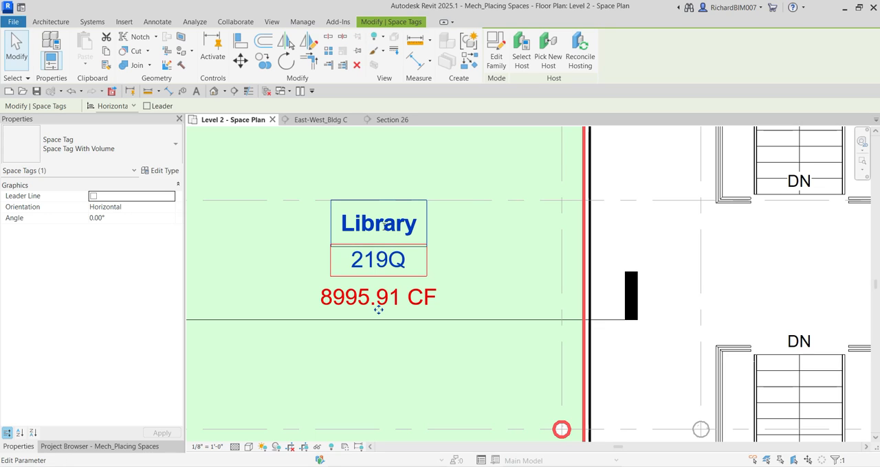
Change the Library space's number to 219 in its tag
scroll(378, 309, "down", 3)
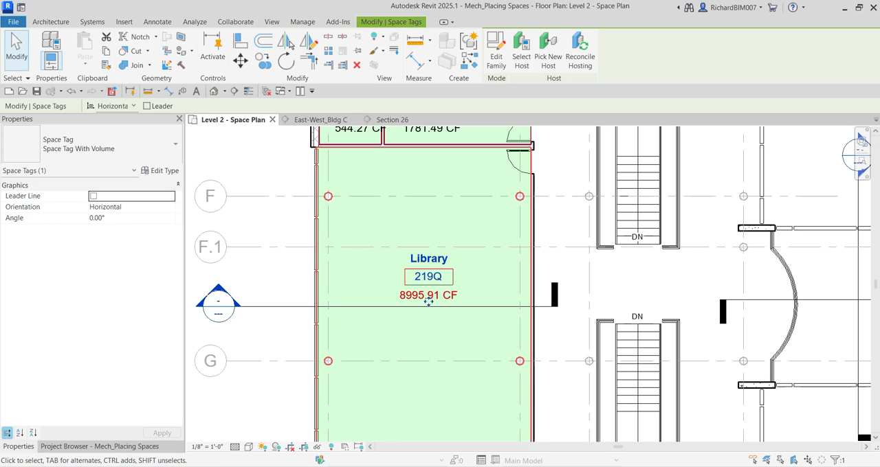
scroll(430, 283, "up", 3)
left_click(420, 266)
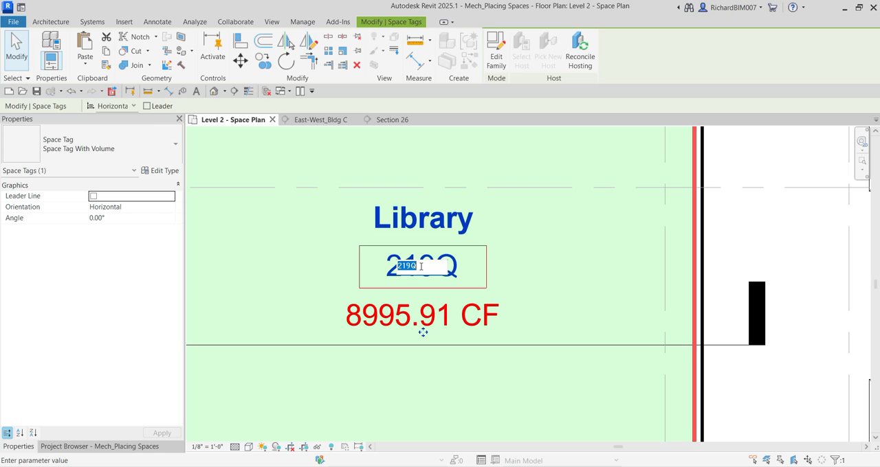
left_click(421, 265)
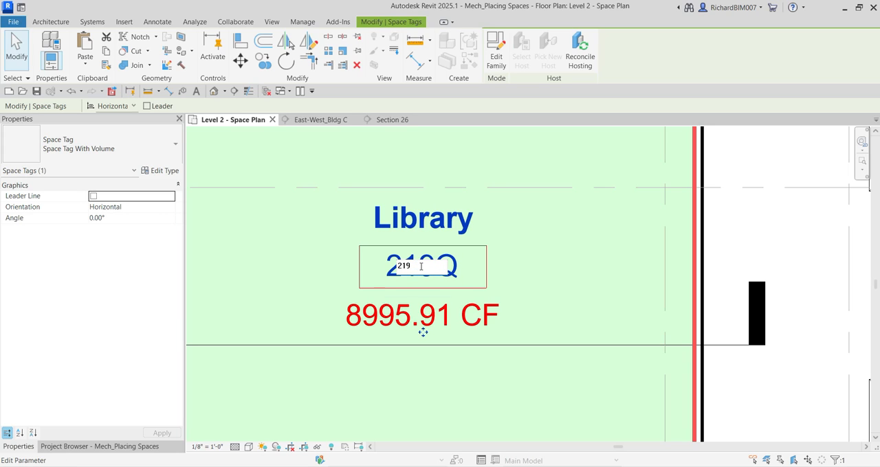
key("Return")
scroll(540, 289, "down", 4)
scroll(540, 289, "down", 1)
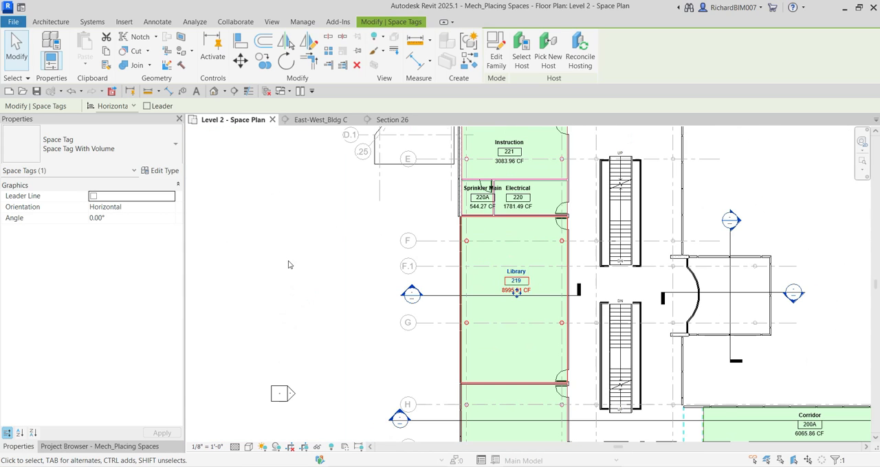
left_click(301, 272)
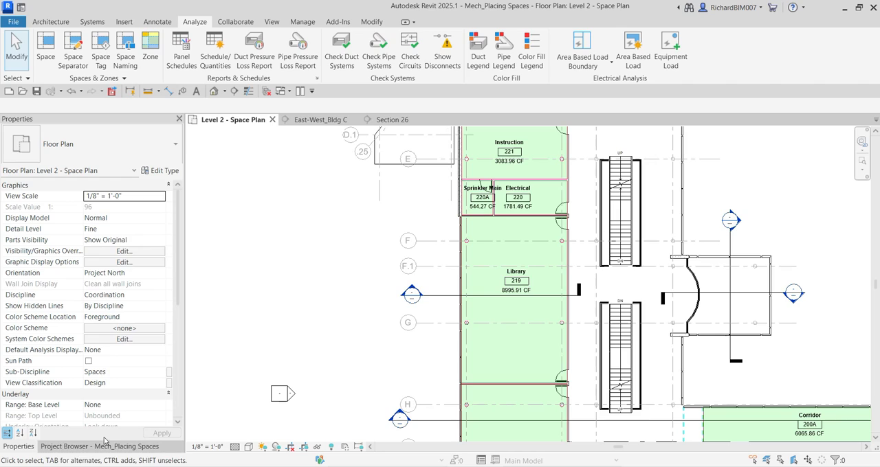
Open the Level 2 Plenum floor plan and bring the area above the Library between grids F and H into view
left_click(72, 450)
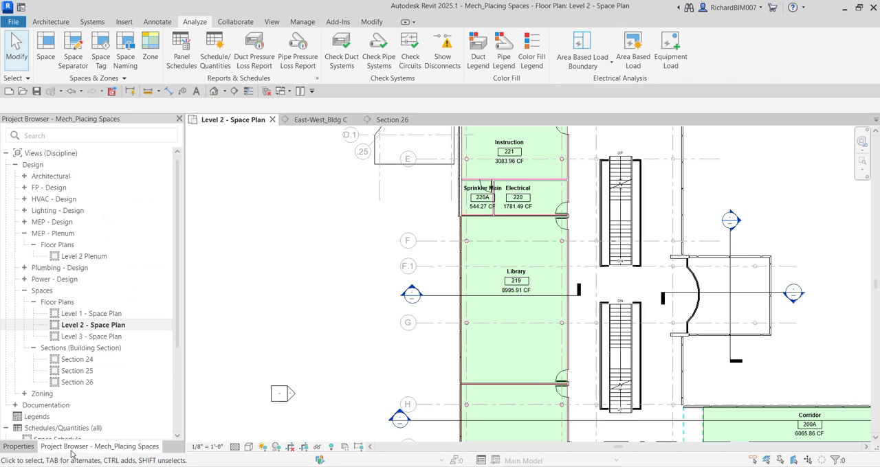
left_click(83, 257)
double_click(83, 257)
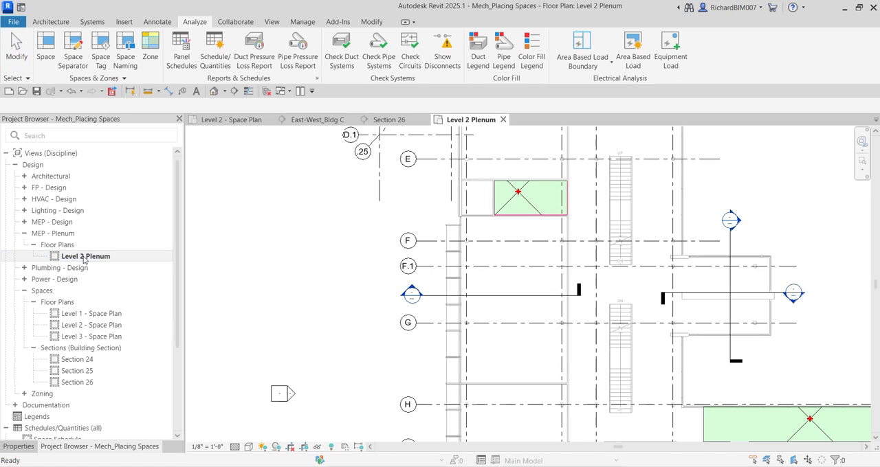
scroll(533, 306, "up", 3)
middle_click_drag(530, 304, 486, 276)
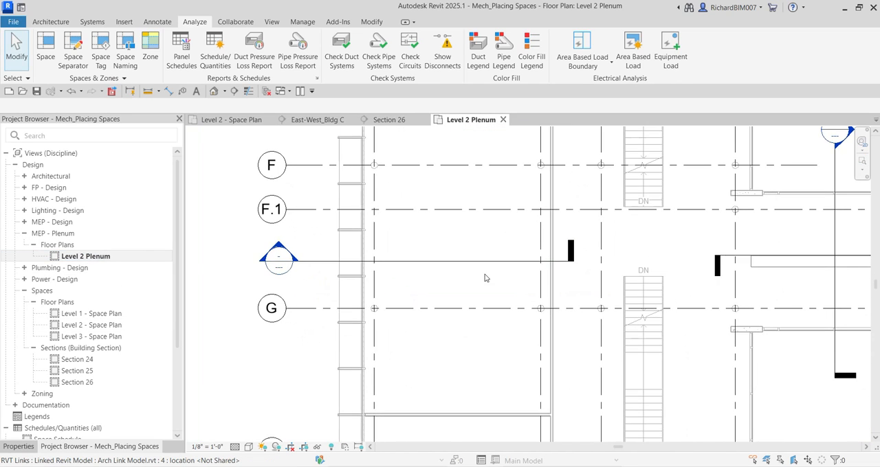
scroll(485, 277, "down", 3)
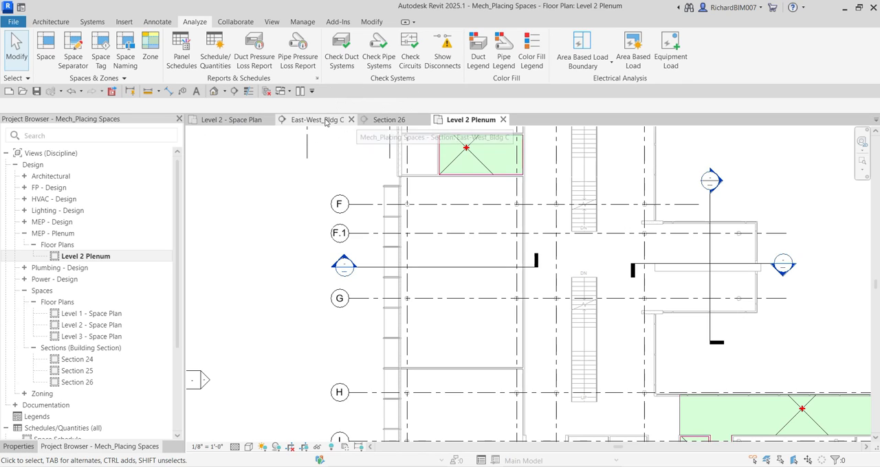
Close all inactive views so only Level 2 Plenum stays open, and check the Quick Access Toolbar option for Close Inactive Views
left_click(268, 94)
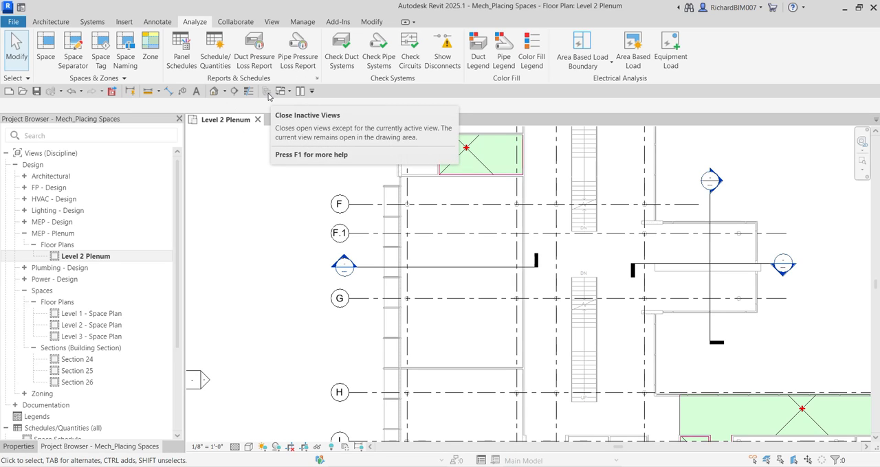
left_click(272, 22)
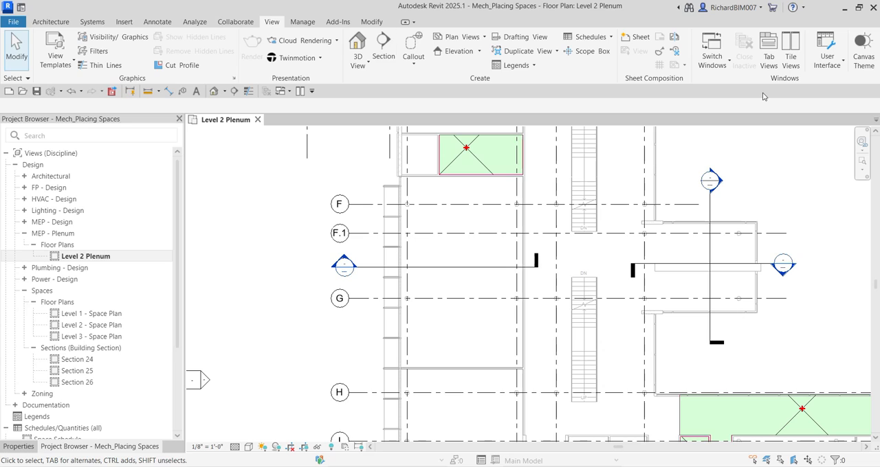
right_click(748, 60)
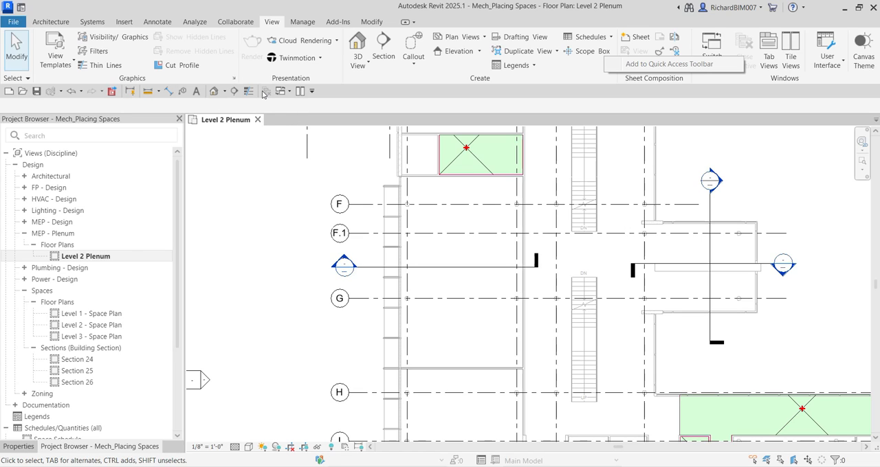
Open the section view from the section mark between grids F.1 and G on the Level 2 Plenum plan
left_click(277, 200)
scroll(385, 237, "down", 1)
middle_click_drag(454, 257, 415, 241)
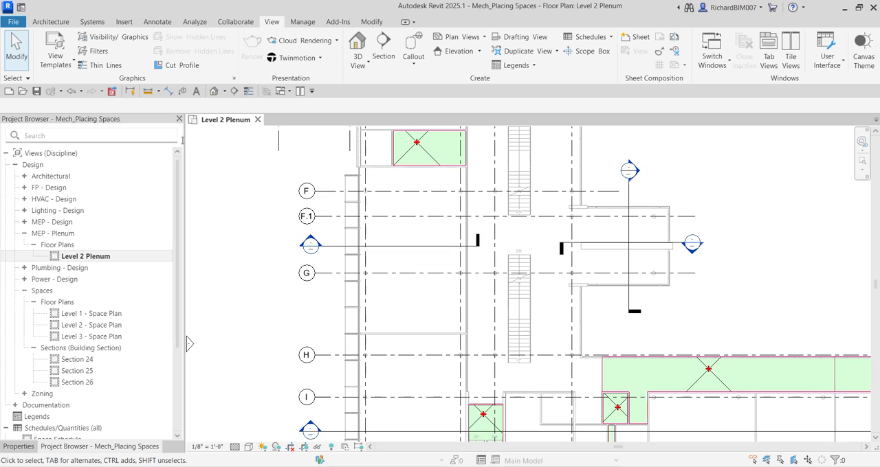
scroll(325, 258, "up", 2)
scroll(325, 258, "up", 1)
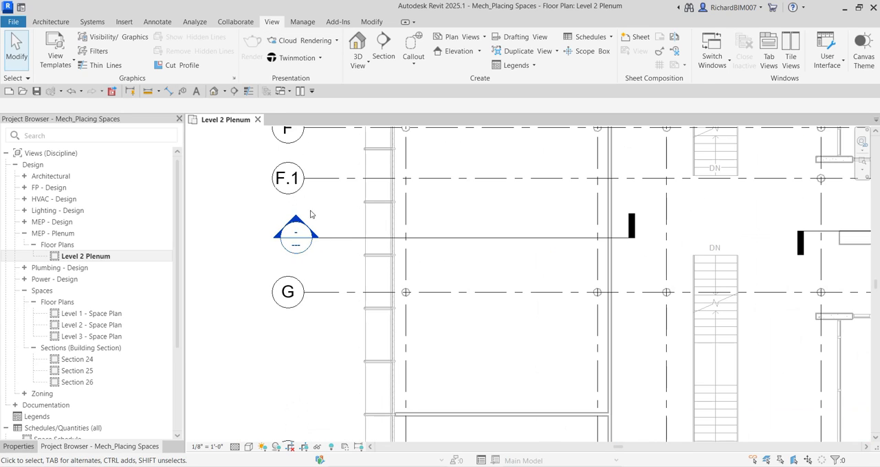
double_click(294, 220)
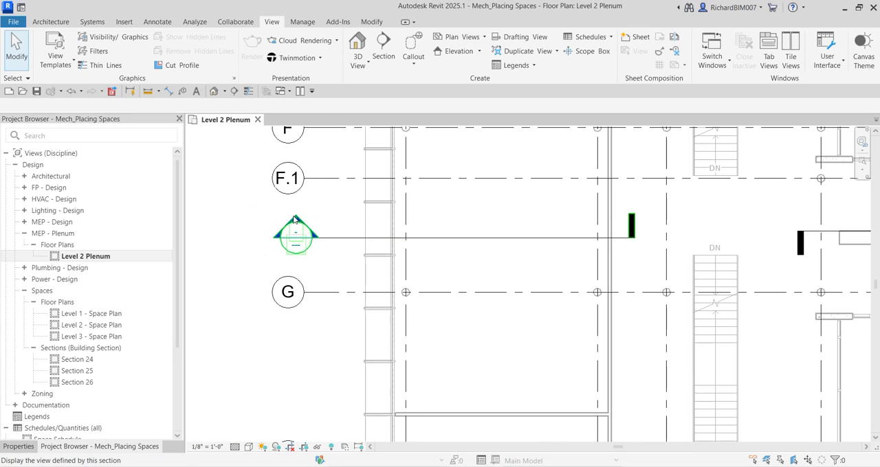
Tile the Level 2 Plenum and Section 26 views side by side and frame the Library area in both
left_click(227, 121)
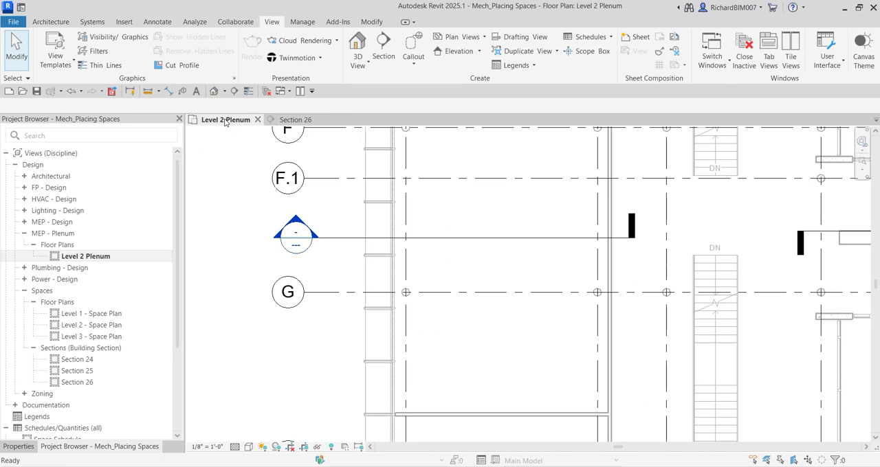
left_click(298, 119)
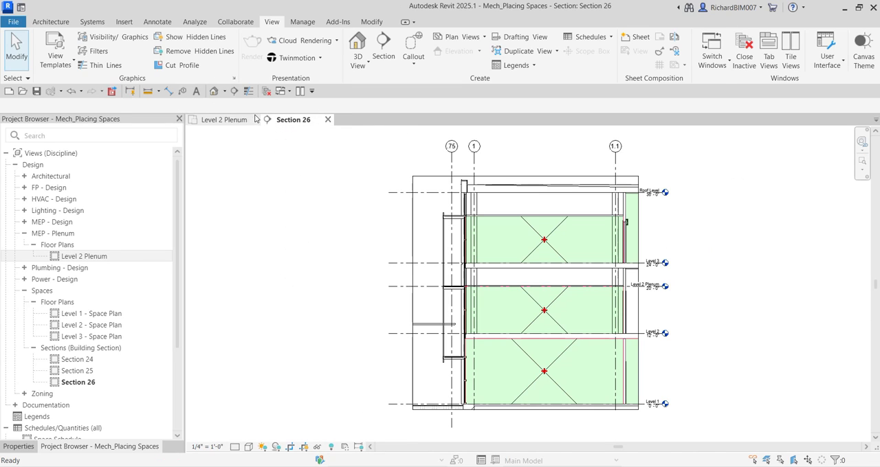
left_click(232, 120)
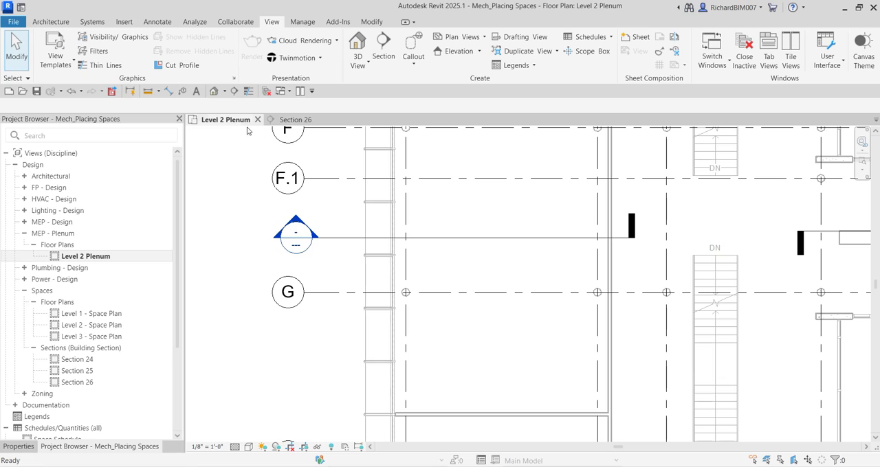
left_click(300, 93)
scroll(469, 283, "down", 2)
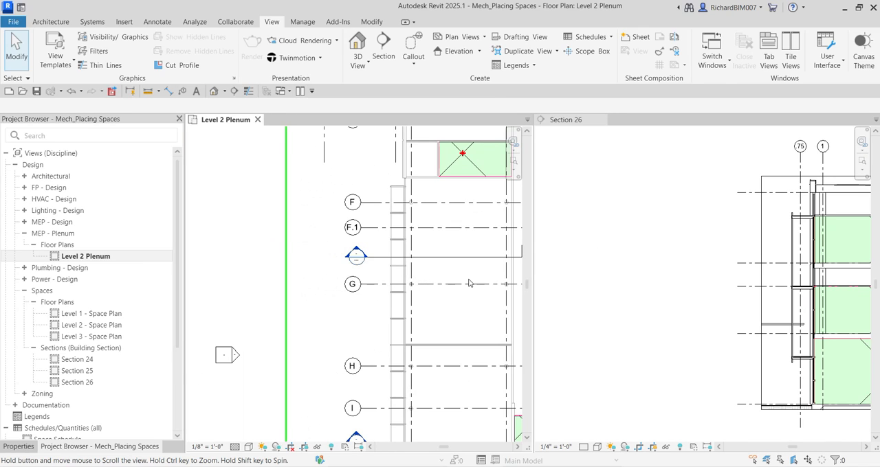
middle_click_drag(469, 283, 359, 293)
scroll(358, 291, "up", 1)
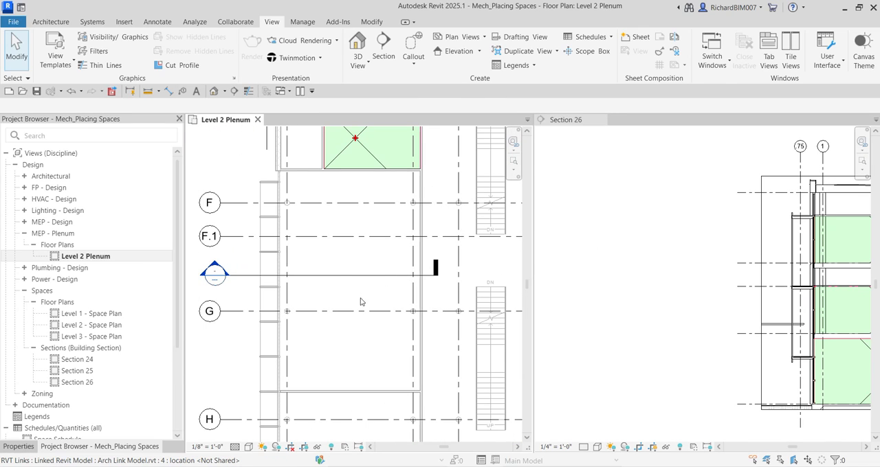
scroll(600, 273, "down", 3)
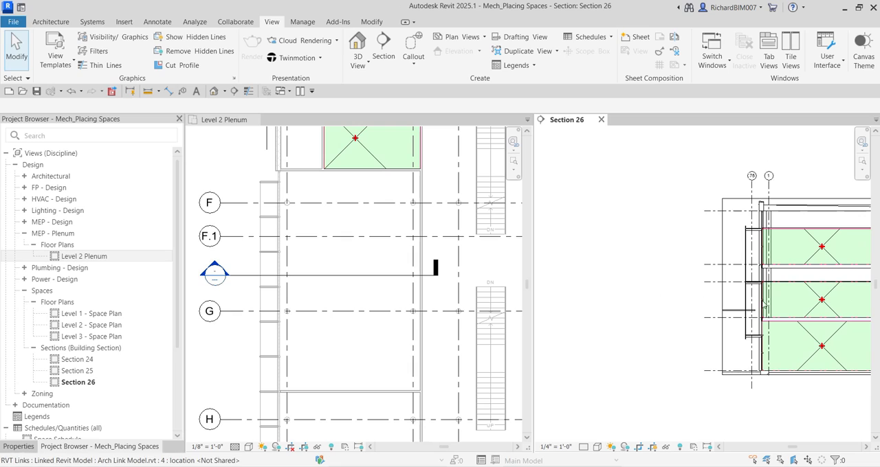
middle_click_drag(762, 304, 634, 304)
scroll(635, 304, "up", 1)
left_click(364, 265)
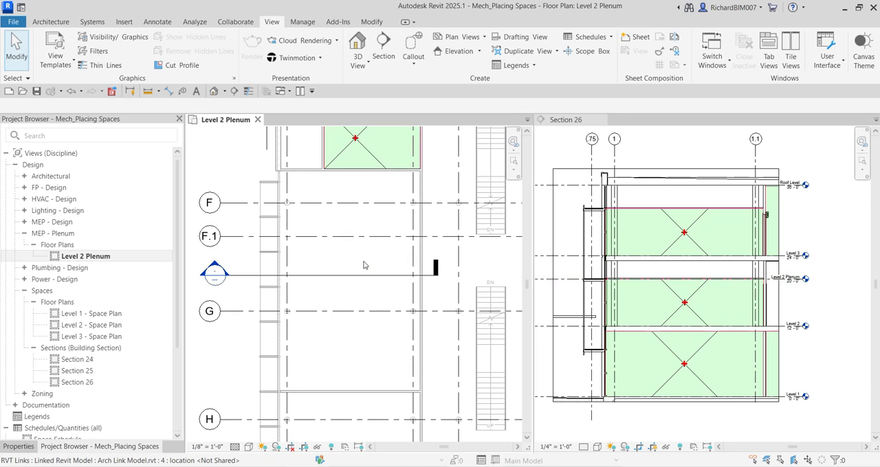
Examine the plenum gap between Level 2 Plenum and Level 3 in Section 26
left_click(689, 272)
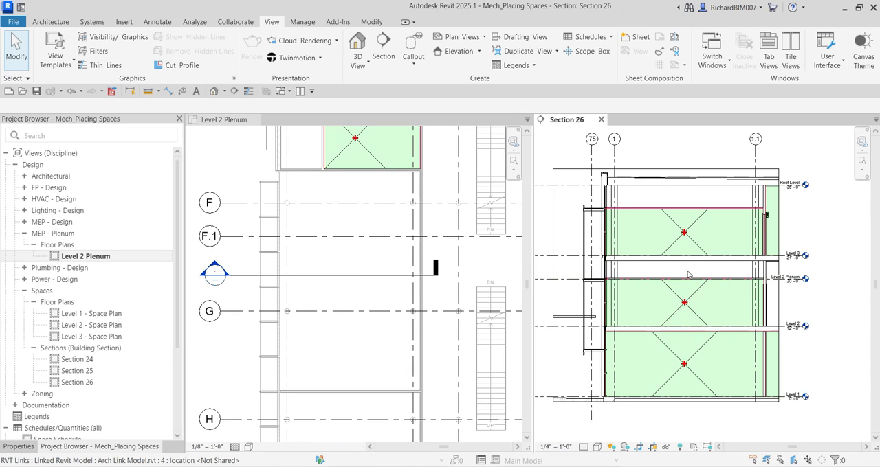
scroll(691, 260, "up", 1)
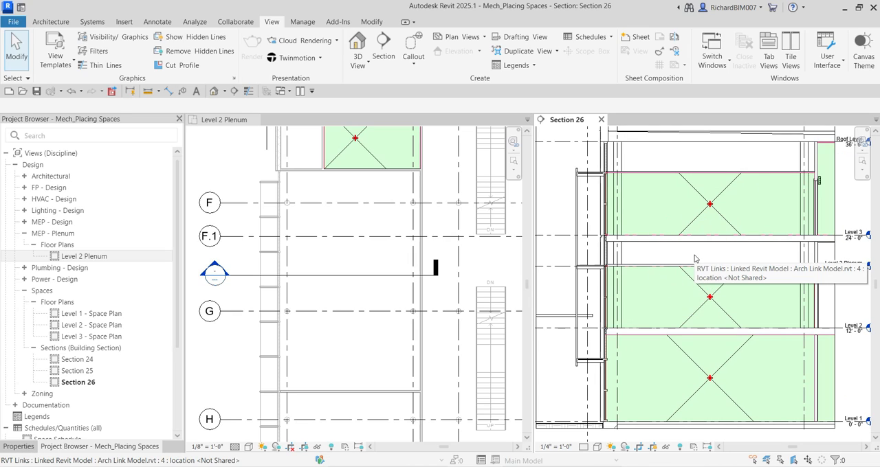
middle_click_drag(790, 255, 702, 271)
scroll(685, 257, "up", 2)
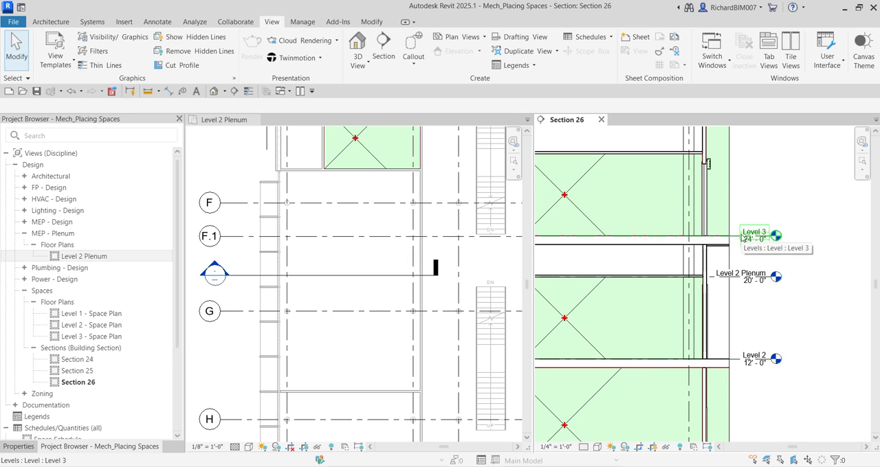
scroll(668, 255, "down", 2)
middle_click_drag(667, 255, 691, 246)
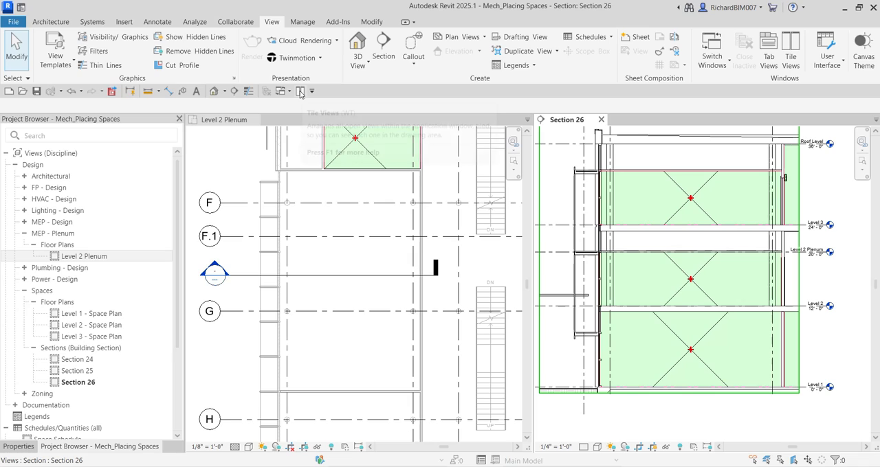
Check the Quick Access Toolbar option for the Tile Views command
key("ctrl")
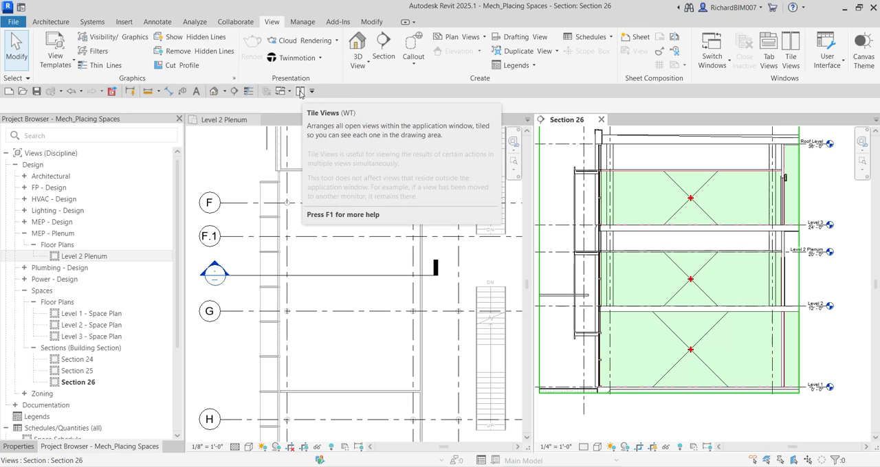
key("ctrl")
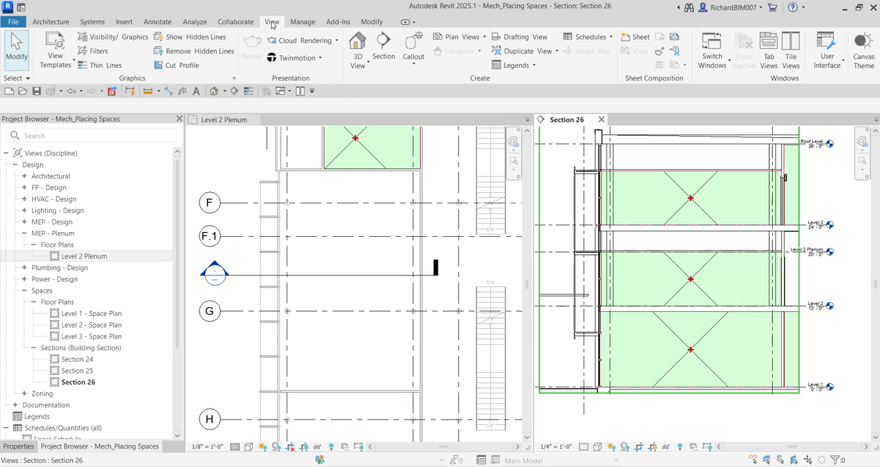
key("ctrl")
right_click(797, 55)
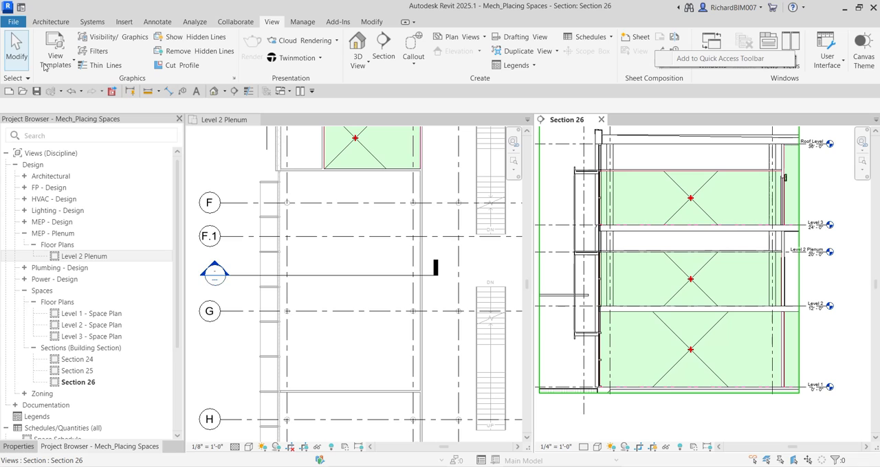
left_click(21, 53)
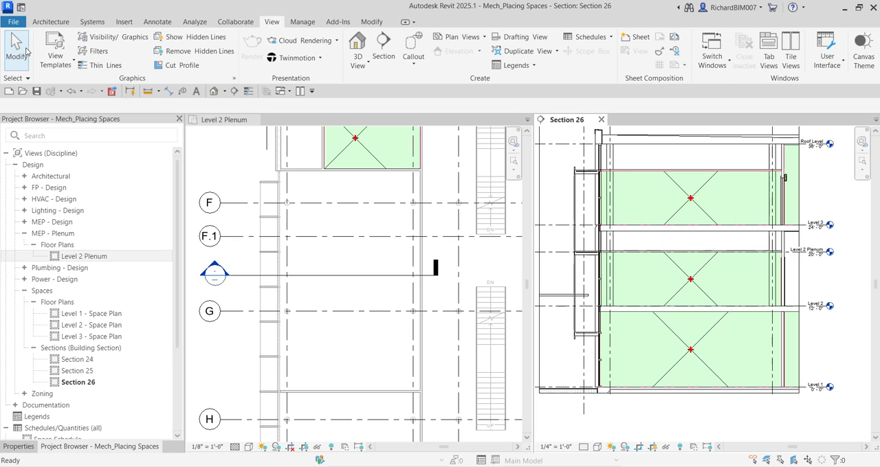
left_click(203, 24)
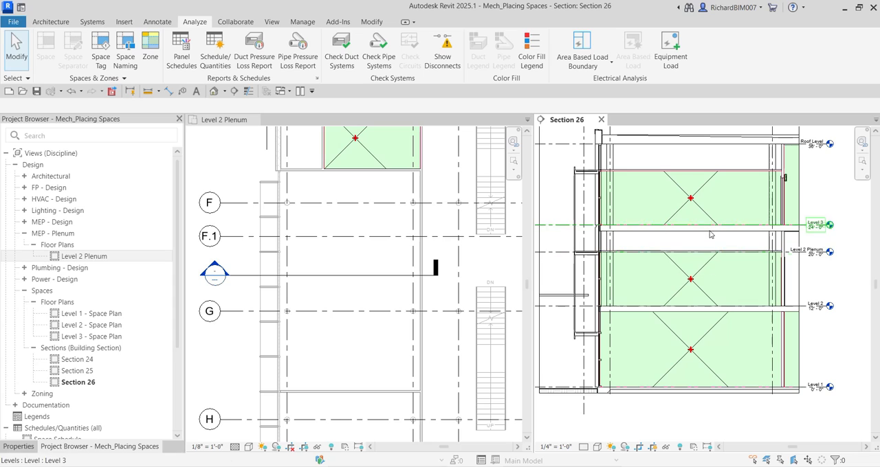
scroll(700, 242, "down", 1)
middle_click_drag(707, 248, 717, 242)
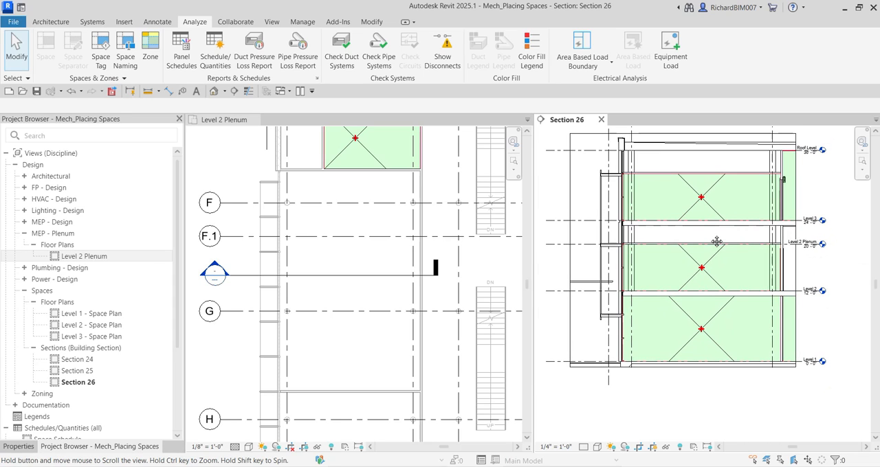
key("ctrl")
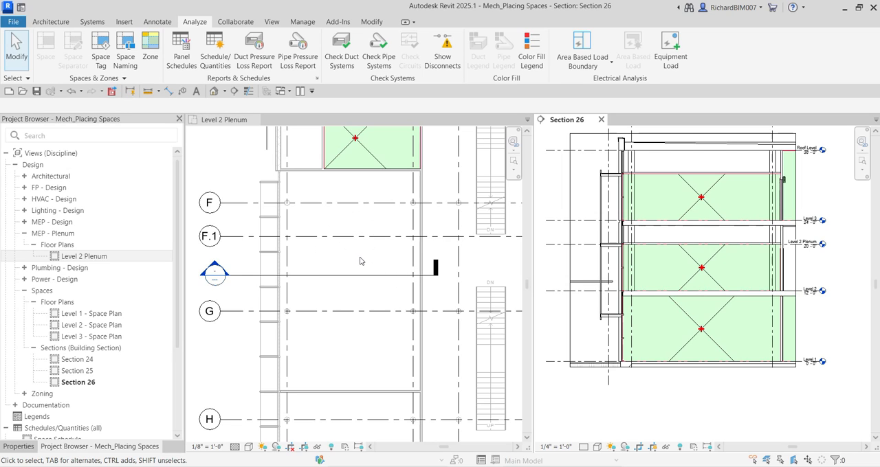
mouse_move(360, 261)
middle_mouse_down()
mouse_move(385, 275)
mouse_move(353, 283)
mouse_move(367, 254)
mouse_move(328, 251)
mouse_move(348, 262)
middle_mouse_up()
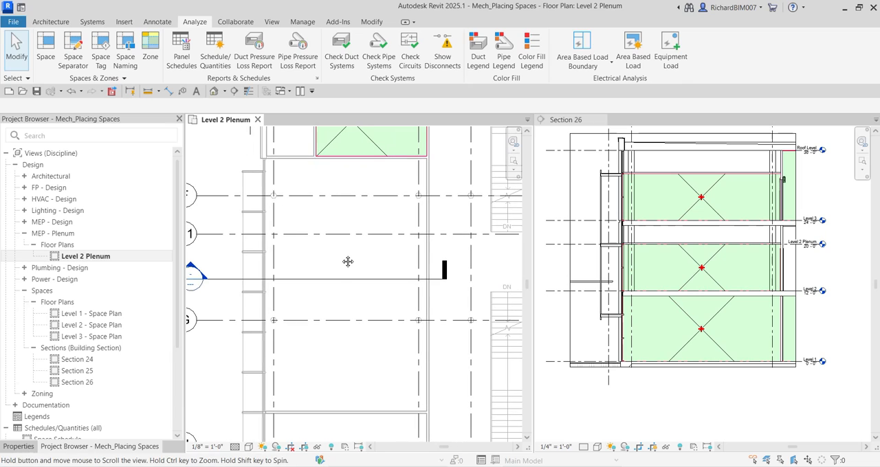
left_click(47, 49)
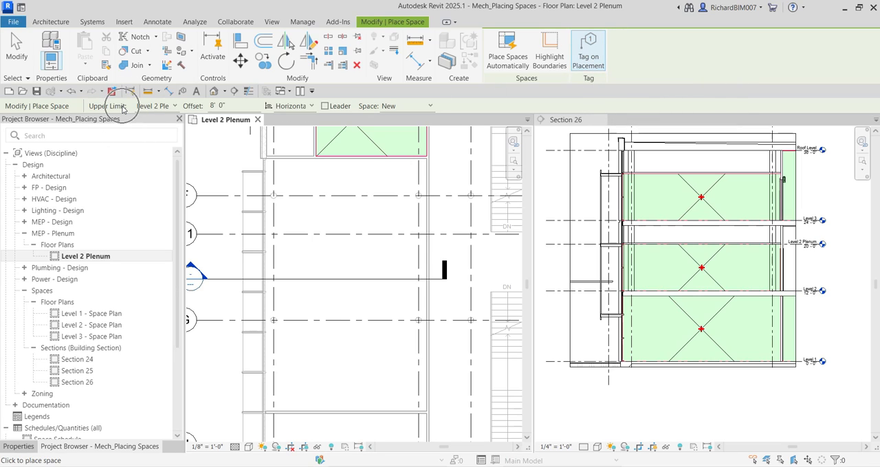
left_click(155, 107)
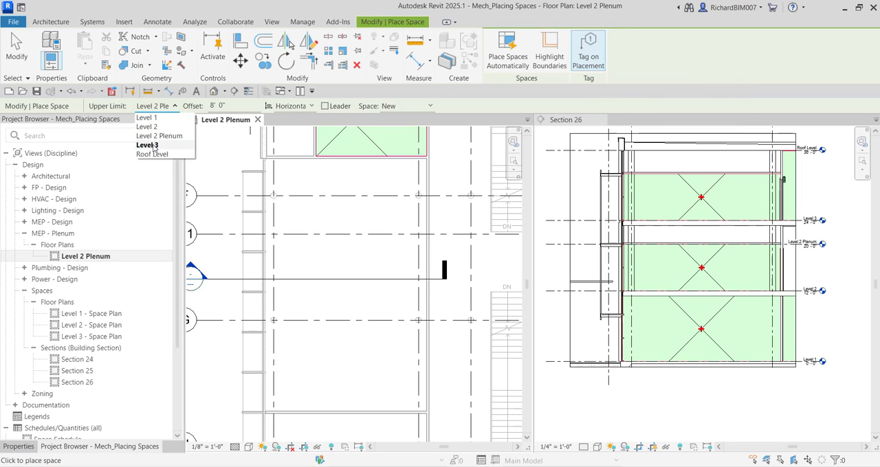
left_click(155, 127)
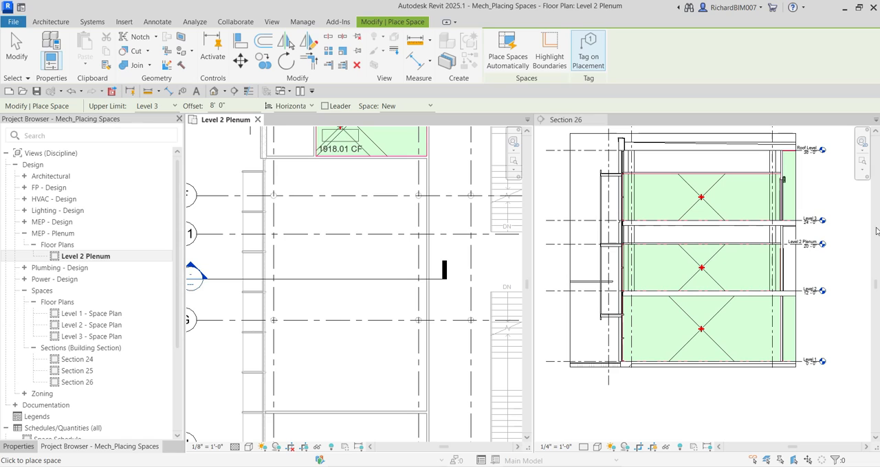
Inspect the Level 2 Plenum and Level 3 elevations in Section 26
scroll(796, 256, "up", 5)
scroll(797, 255, "up", 1)
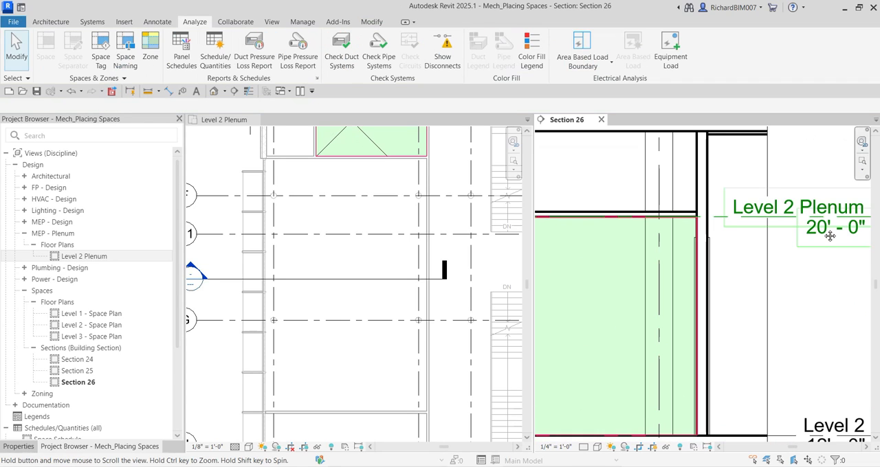
middle_click_drag(830, 234, 779, 294)
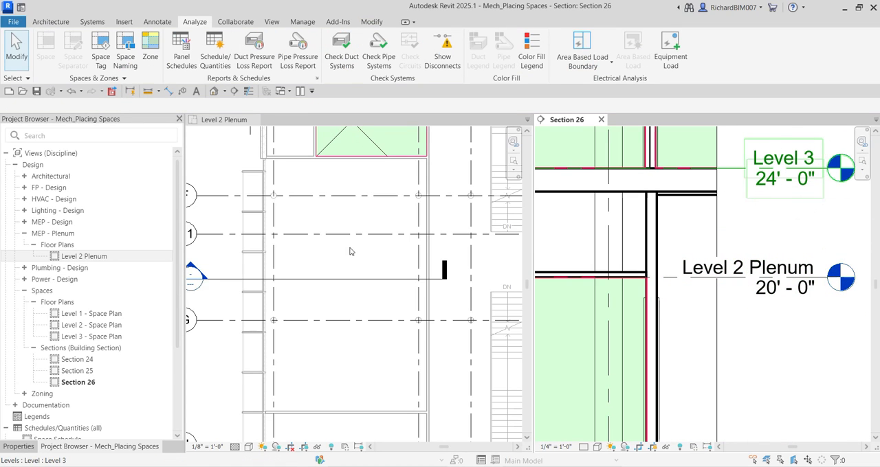
scroll(340, 234, "up", 2)
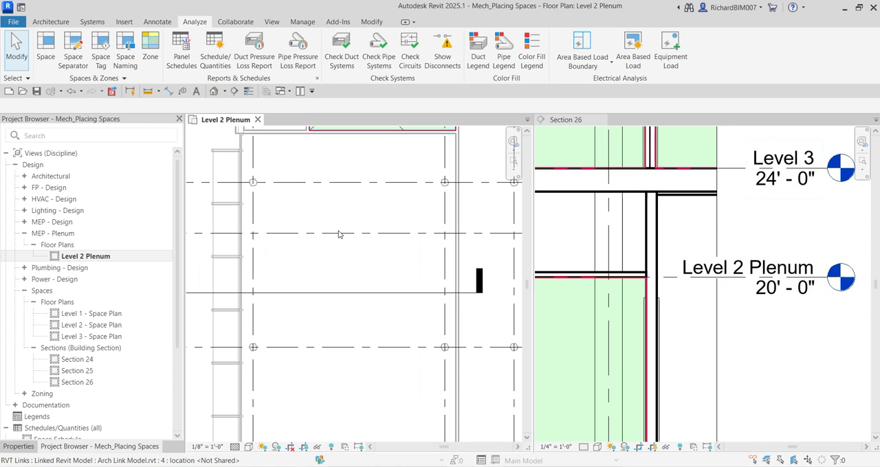
left_click(45, 45)
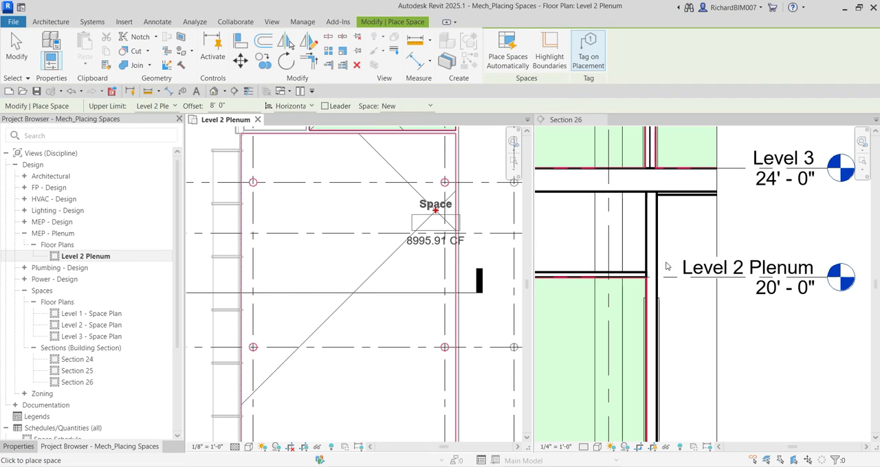
scroll(694, 238, "down", 5)
key("Escape")
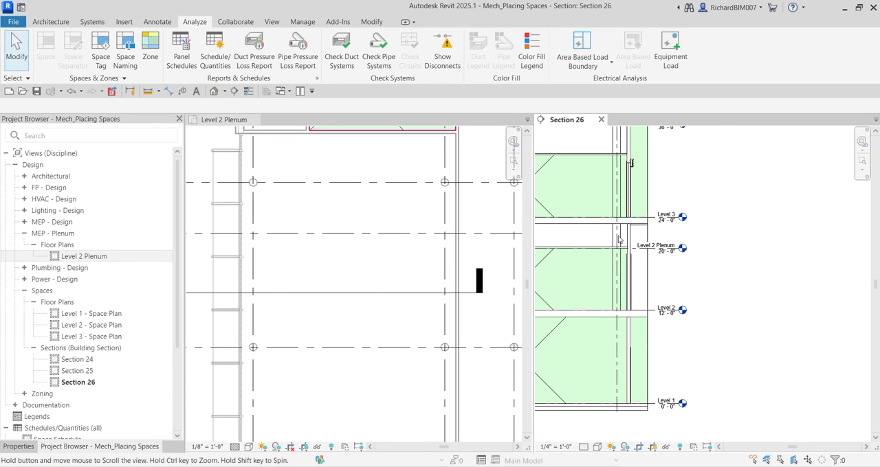
middle_click_drag(620, 239, 772, 243)
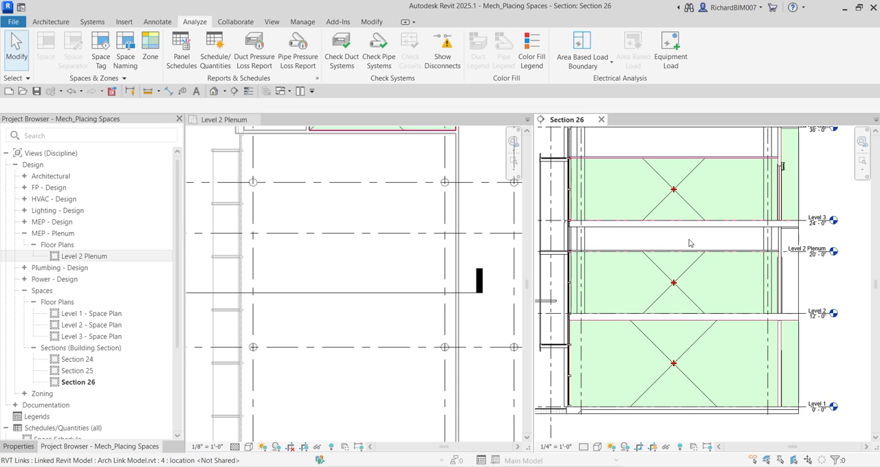
Place a tagged space over the Library area in Level 2 Plenum with upper limit Level 3 and offset 0
left_click(365, 218)
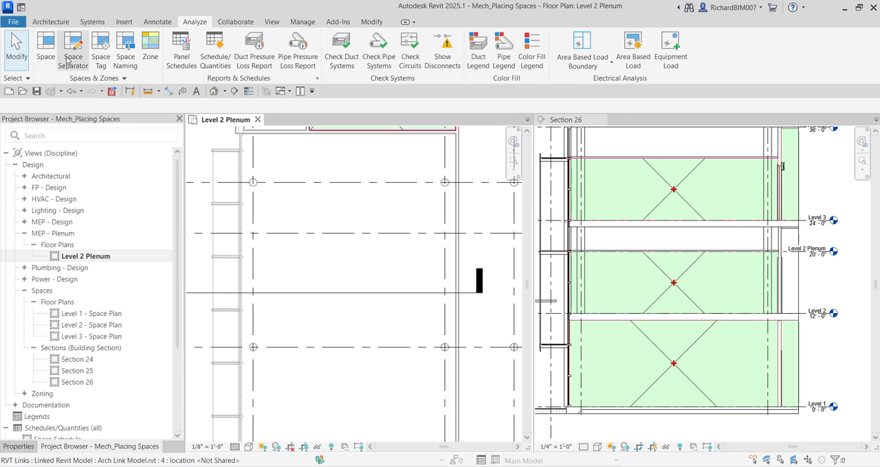
middle_click_drag(319, 223, 316, 225)
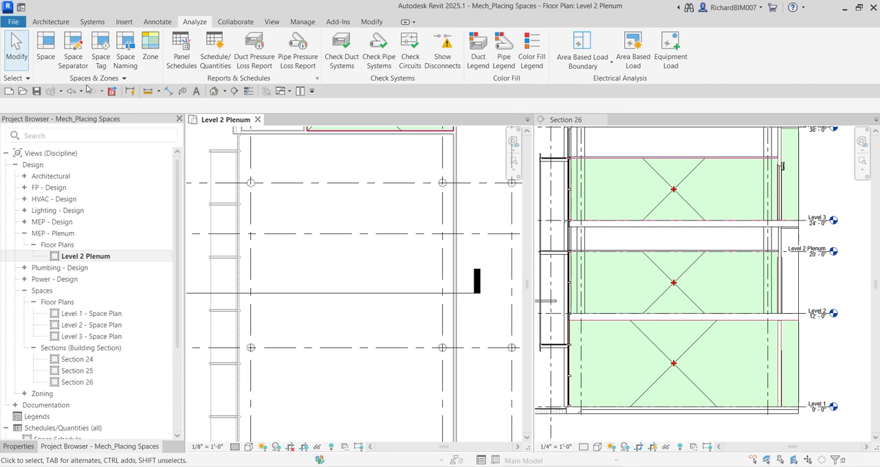
left_click(50, 50)
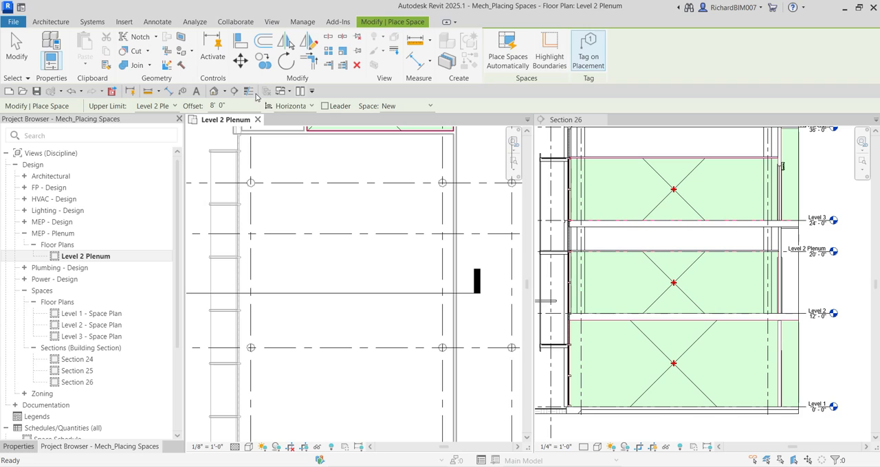
left_click(157, 110)
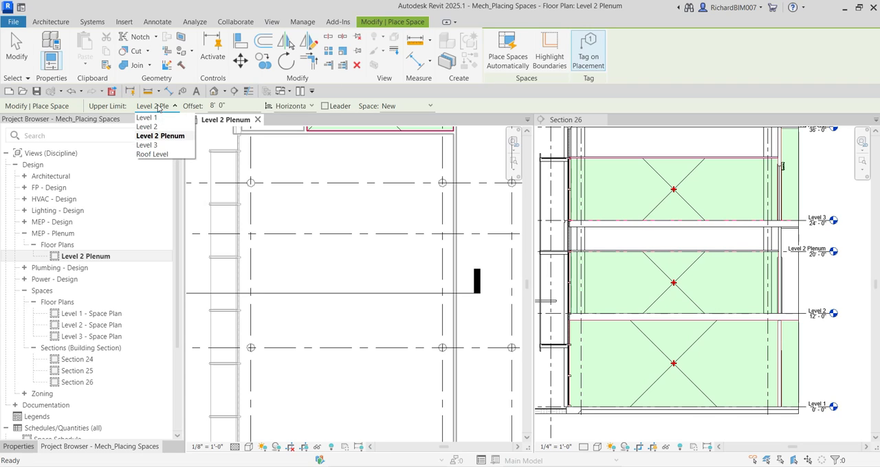
left_click(147, 144)
left_click_drag(221, 108, 209, 103)
type("0")
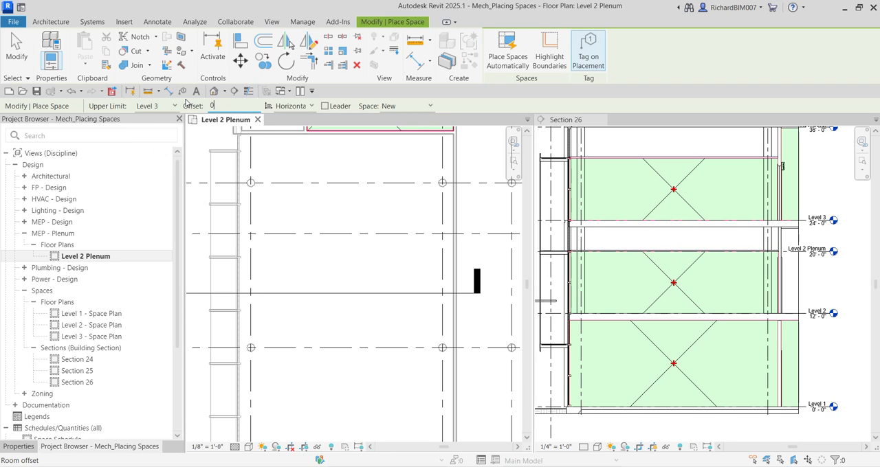
scroll(322, 208, "down", 2)
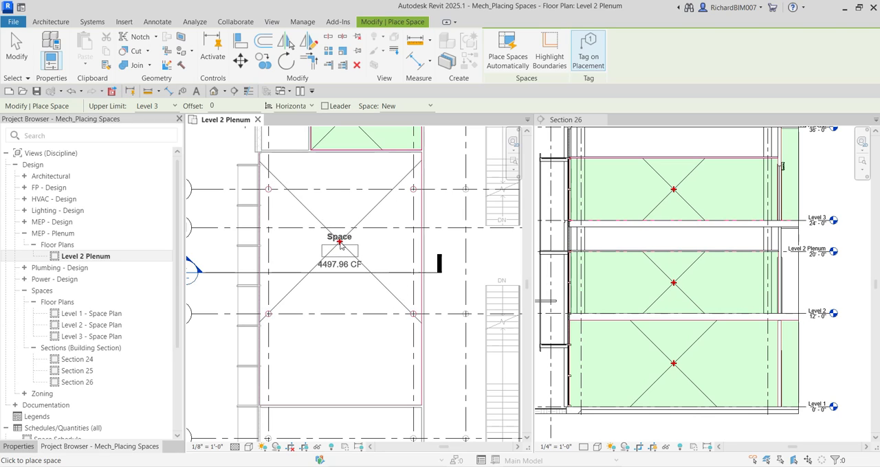
left_click(342, 244)
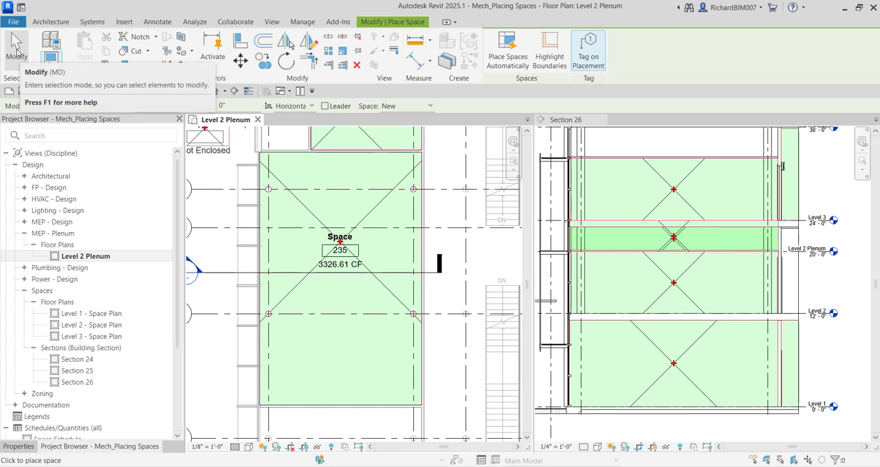
left_click(16, 49)
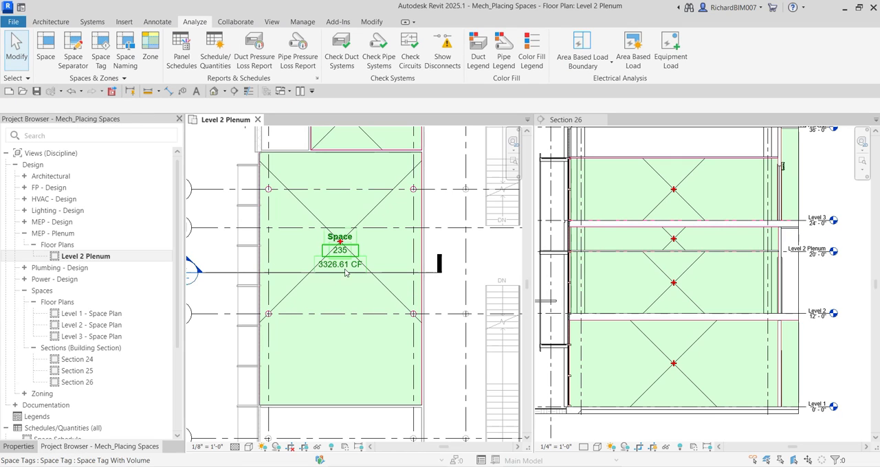
Rename the newly placed space as Plenum through its tag in the Level 2 Plenum plan
scroll(335, 239, "up", 5)
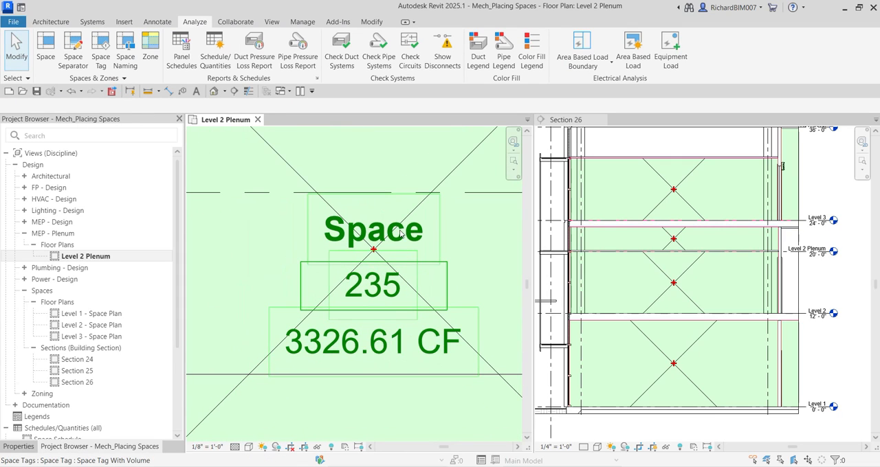
left_click(402, 236)
left_click(402, 236)
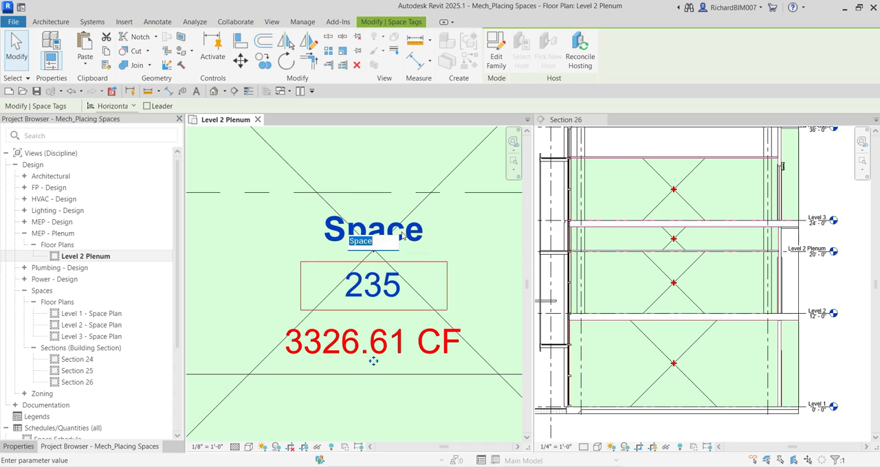
type("Plenum")
key("Return")
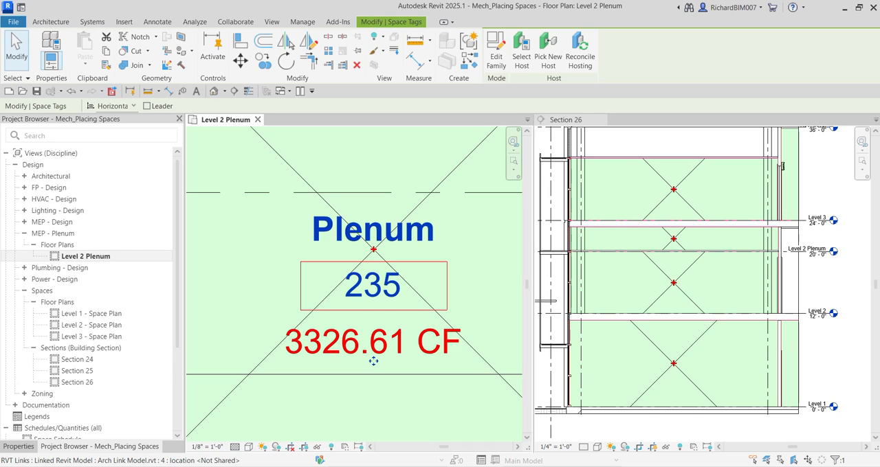
Change the Plenum space's number to 235P
left_click(379, 285)
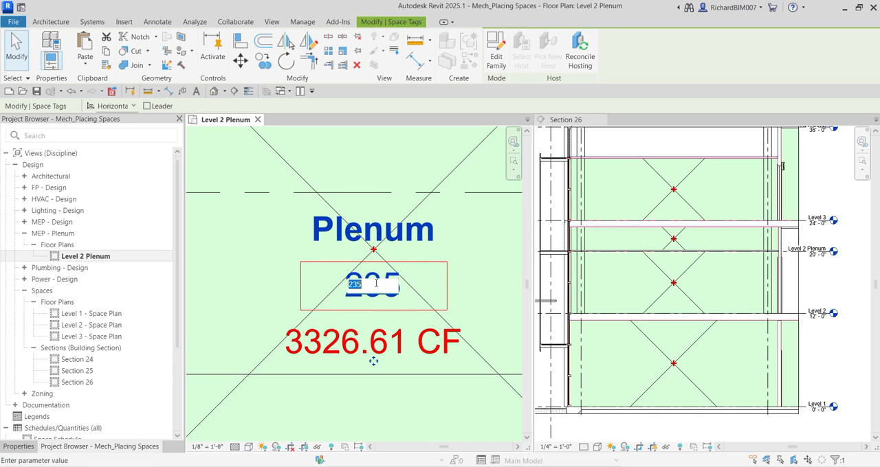
left_click(382, 286)
key("Return")
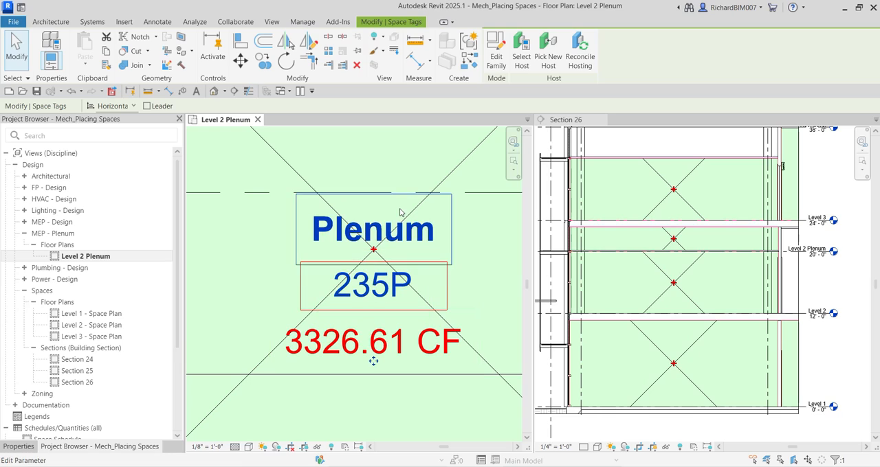
Identify the Library space below the plenum in Section 26 and renumber the Plenum space as 219P to match it
scroll(375, 322, "down", 2)
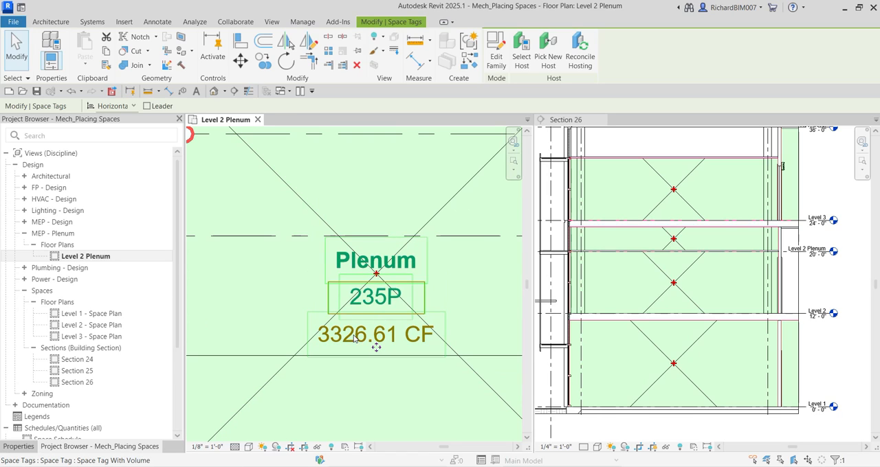
left_click(668, 278)
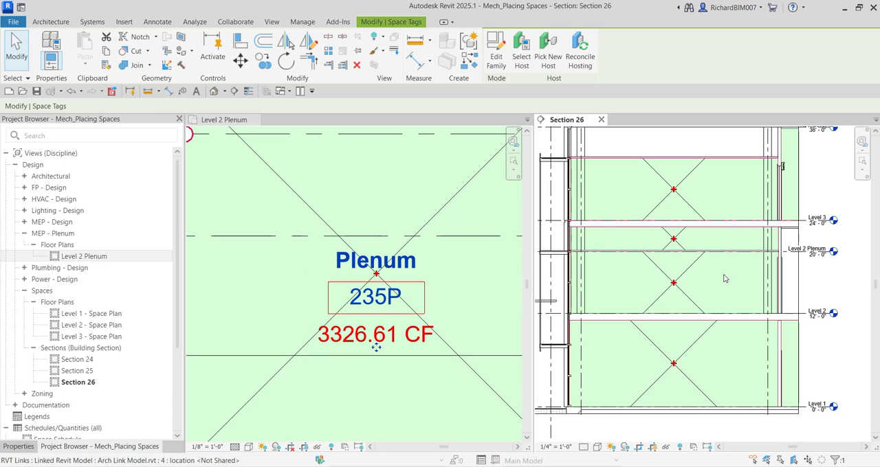
left_click(683, 293)
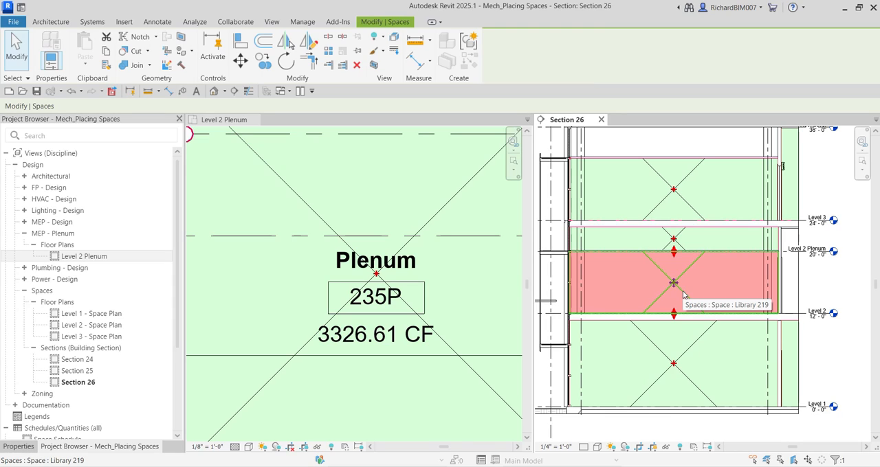
left_click(378, 299)
left_click(378, 297)
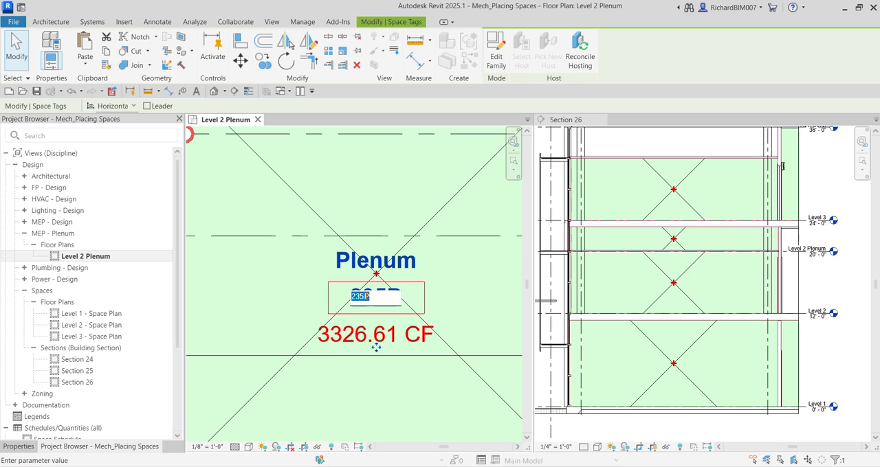
left_click(366, 296)
type("219")
key("Return")
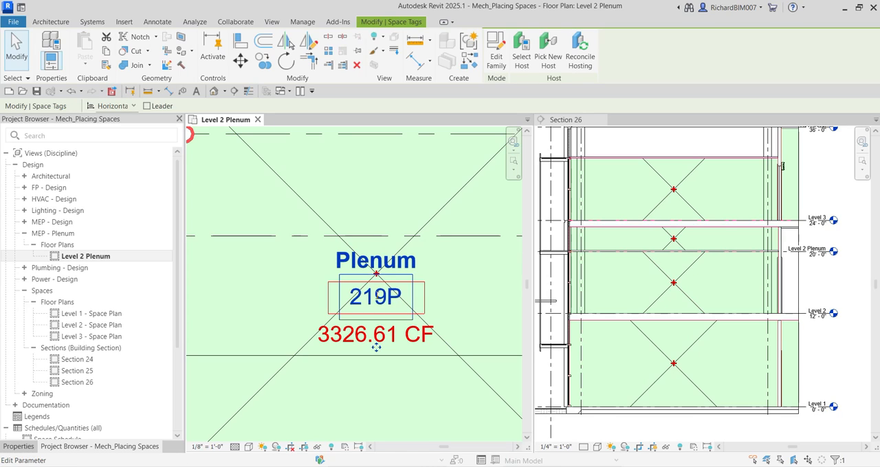
scroll(447, 322, "down", 3)
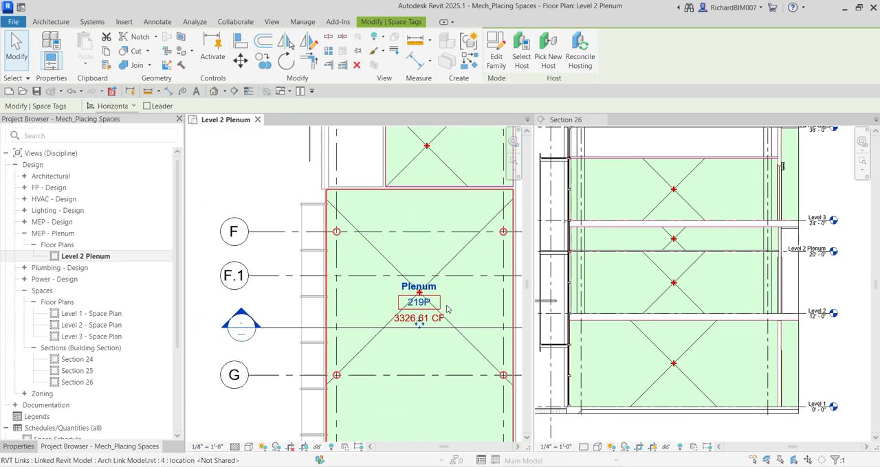
left_click(230, 183)
middle_click_drag(264, 190, 237, 163)
scroll(238, 163, "down", 2)
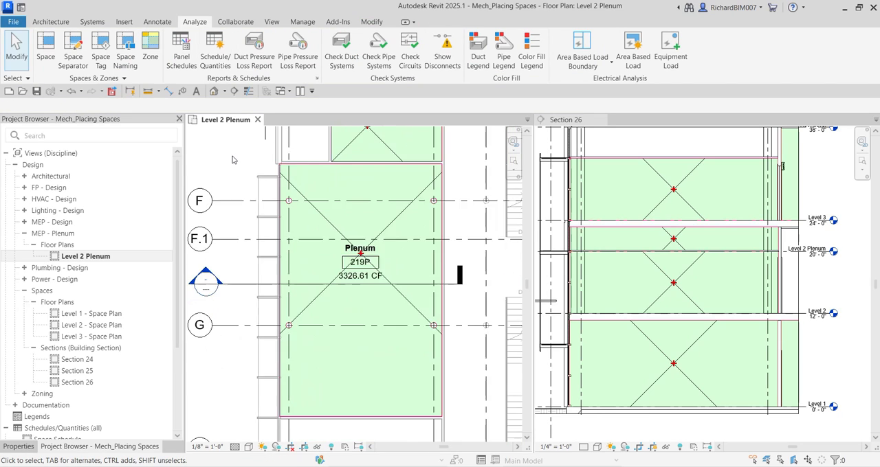
Enable the Plenum option in the Energy Analysis properties of the Plenum 219P space and apply it
left_click(21, 446)
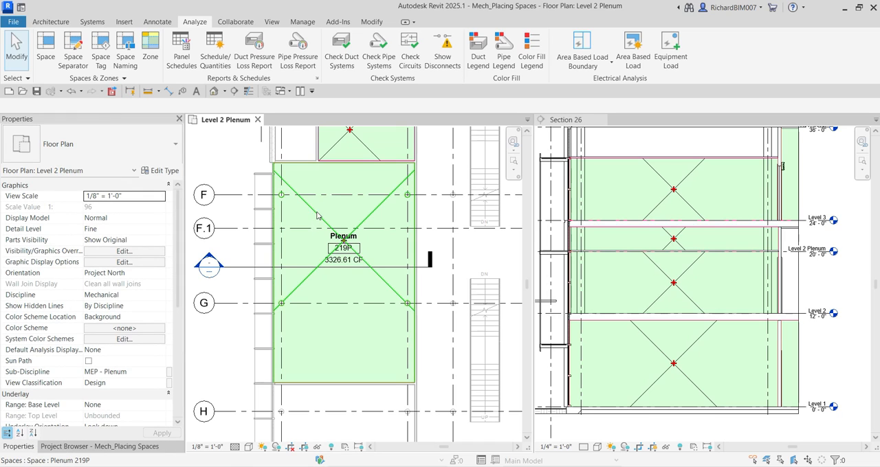
key("ctrl")
left_click(312, 215)
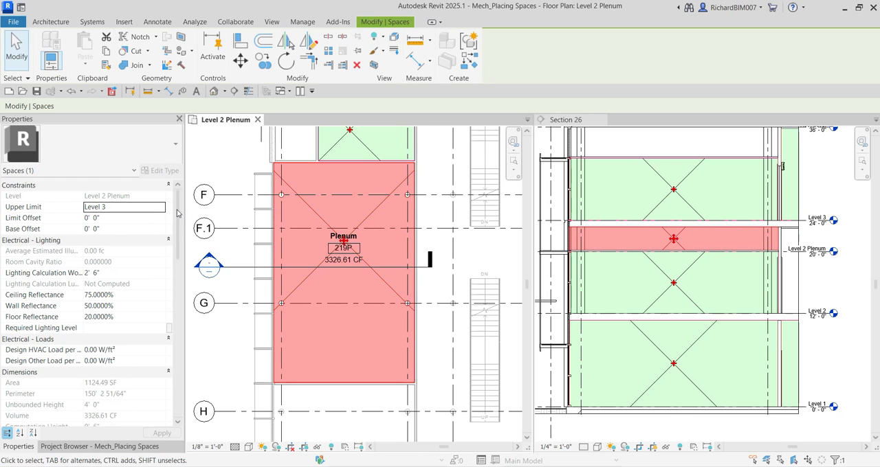
key("ctrl")
left_click_drag(176, 213, 173, 323)
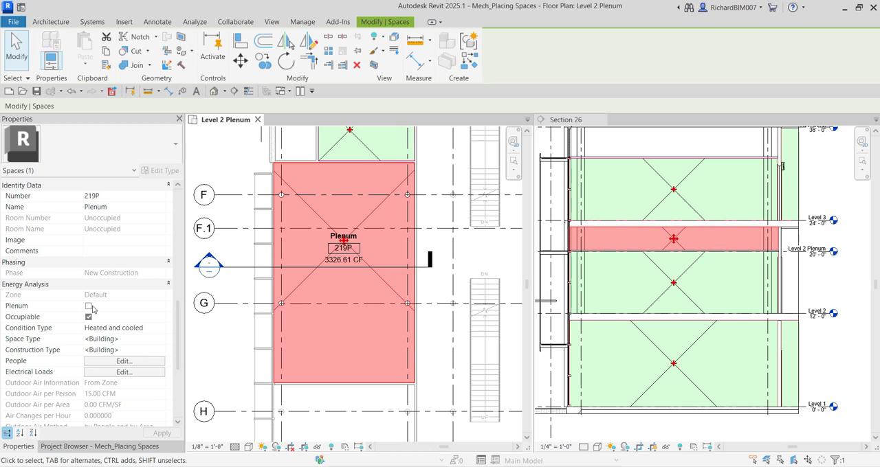
key("ctrl")
key("ctrl")
key("ctrl")
left_click(88, 306)
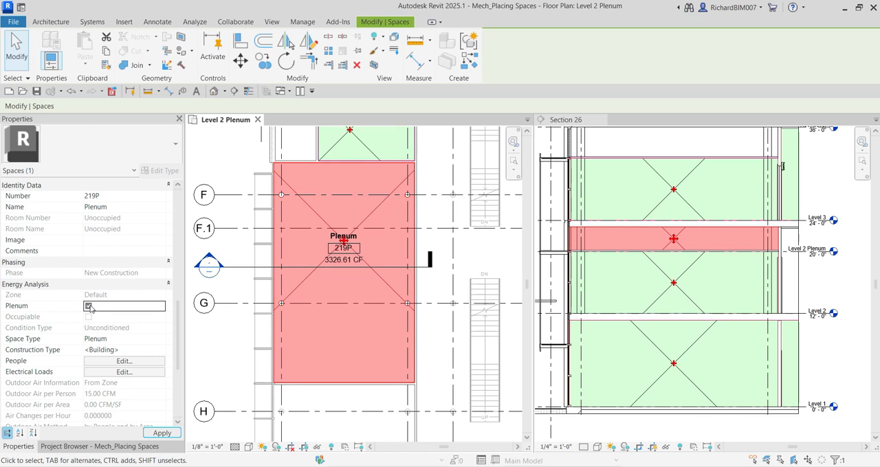
key("ctrl")
key("ctrl")
key("ctrl")
key("ctrl")
left_click(162, 434)
key("ctrl")
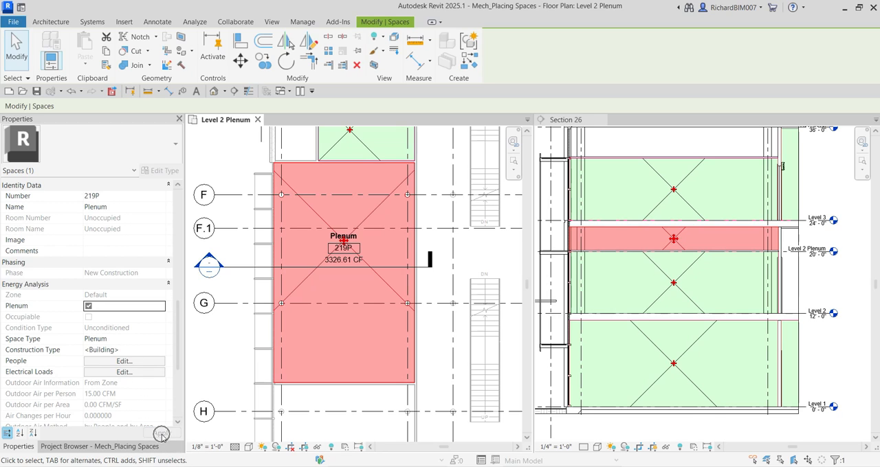
left_click(16, 50)
Switch to Level 2 - Space Plan and examine the open stair area beside the Library and Computer Lab
scroll(440, 265, "down", 4)
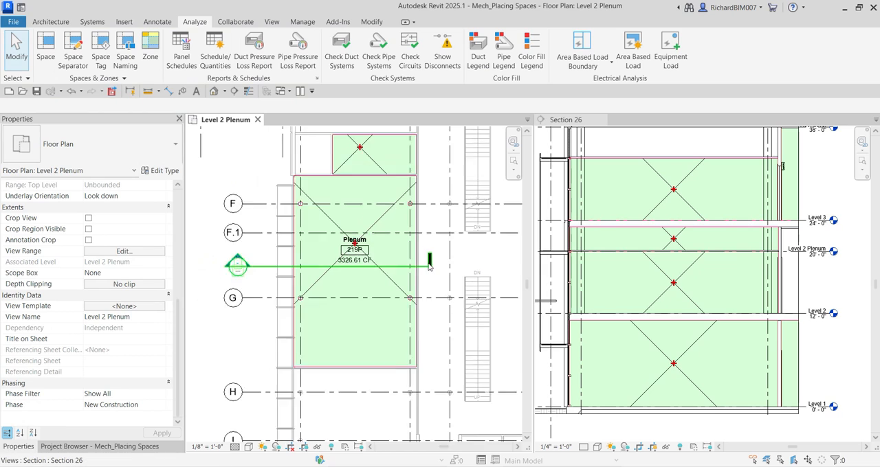
middle_click_drag(459, 265, 387, 293)
scroll(387, 292, "up", 2)
scroll(387, 293, "down", 1)
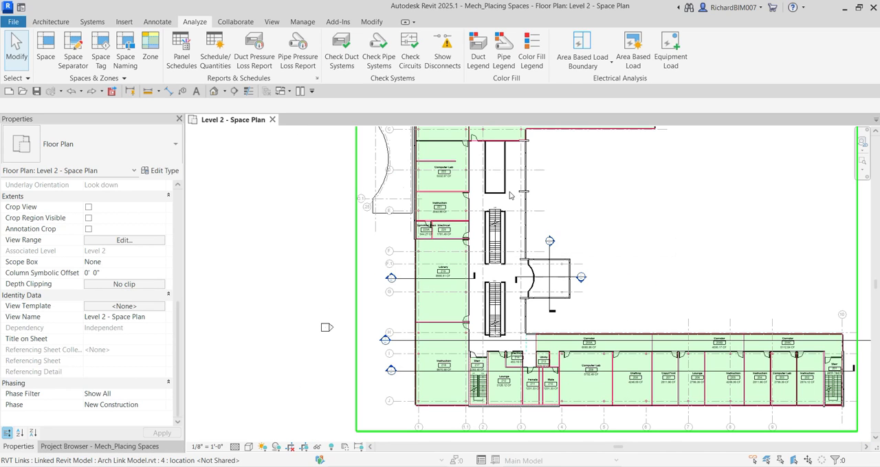
scroll(503, 233, "up", 3)
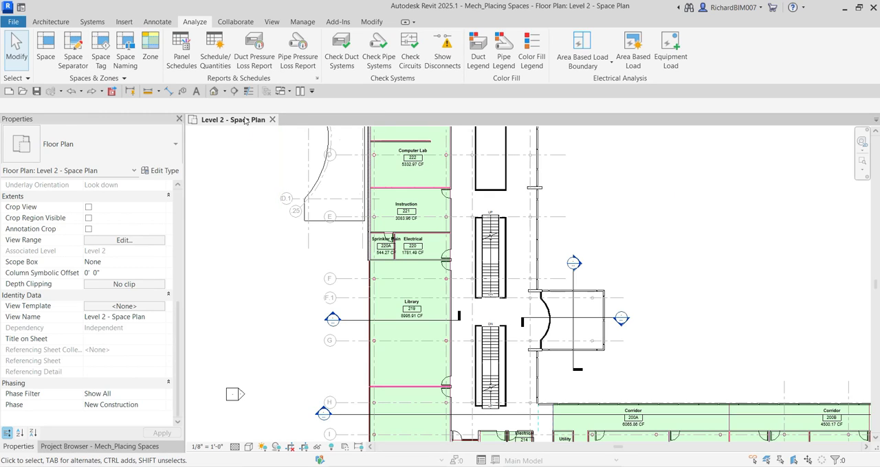
left_click(246, 119)
scroll(535, 244, "down", 2)
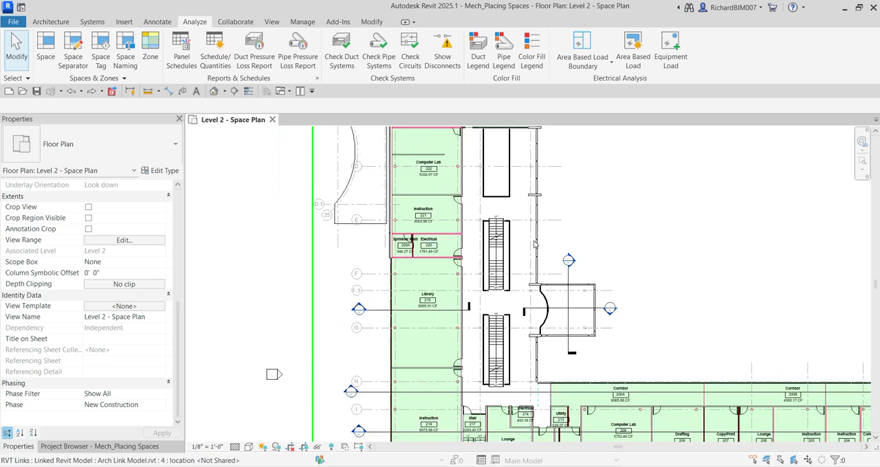
scroll(535, 244, "down", 3)
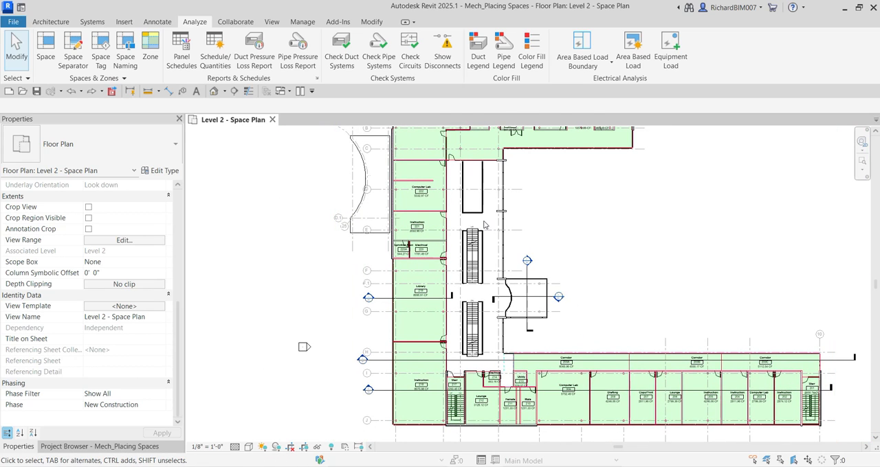
scroll(484, 225, "up", 2)
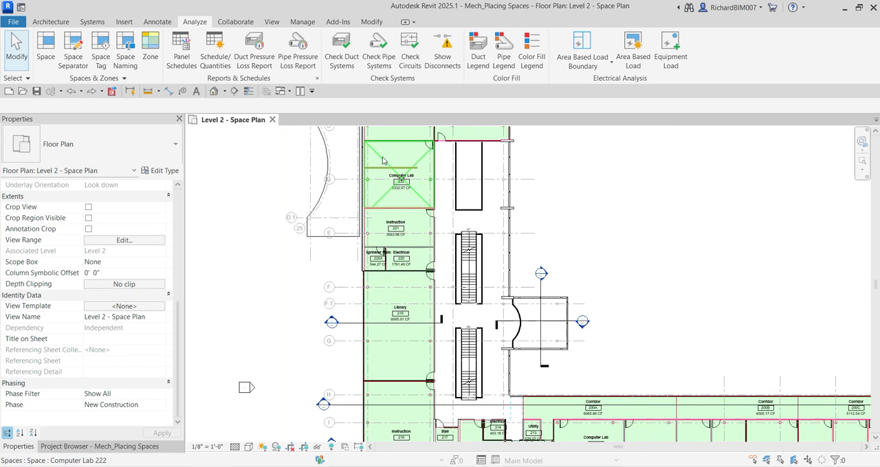
Place a tagged space in the open stair area beside the Library, with its upper limit at Level 3 and offset 0
left_click(52, 47)
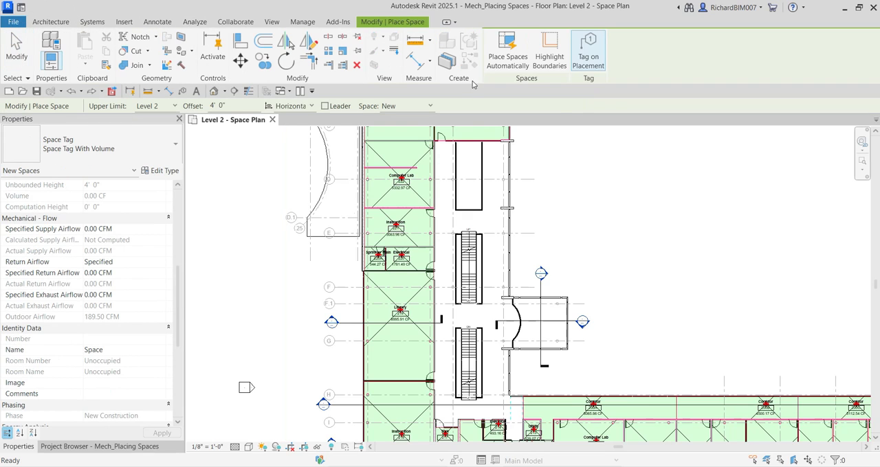
left_click(589, 71)
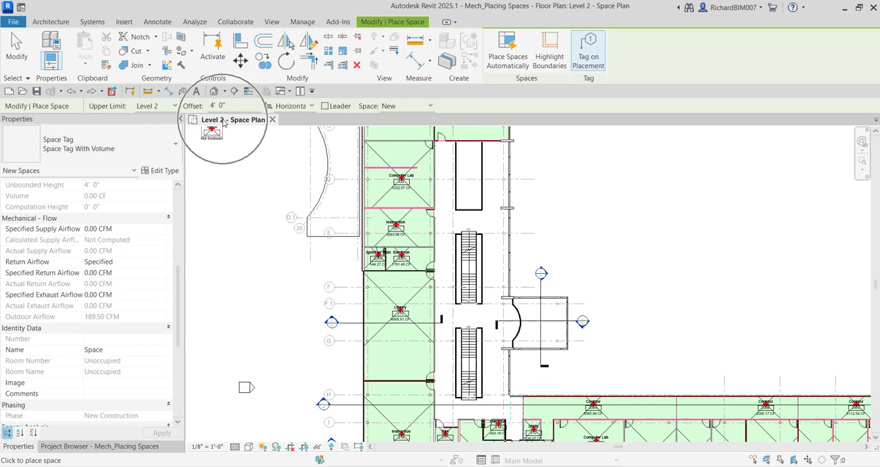
left_click(166, 107)
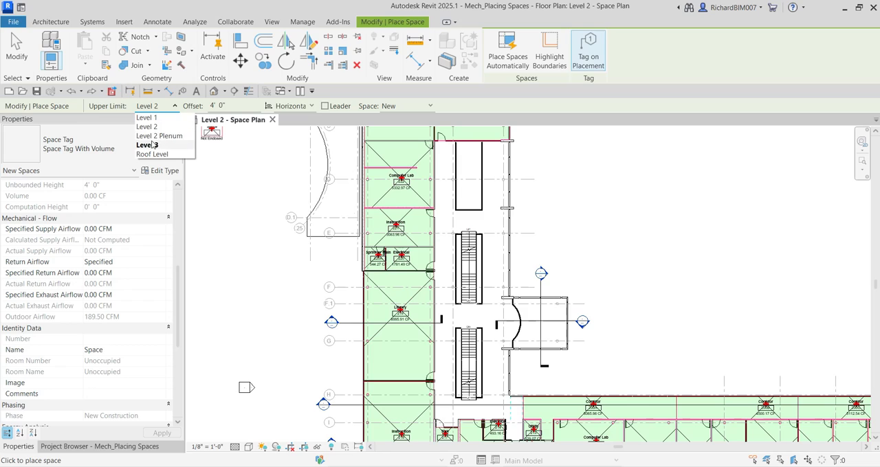
left_click(151, 146)
key("Tab")
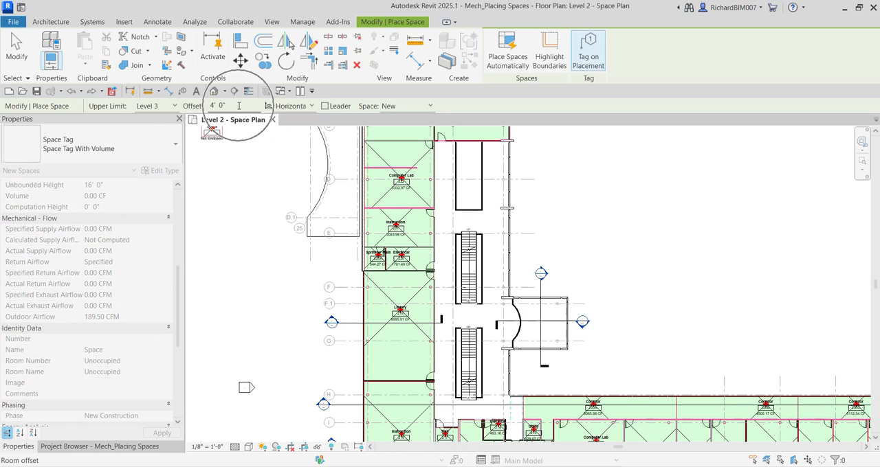
type("0")
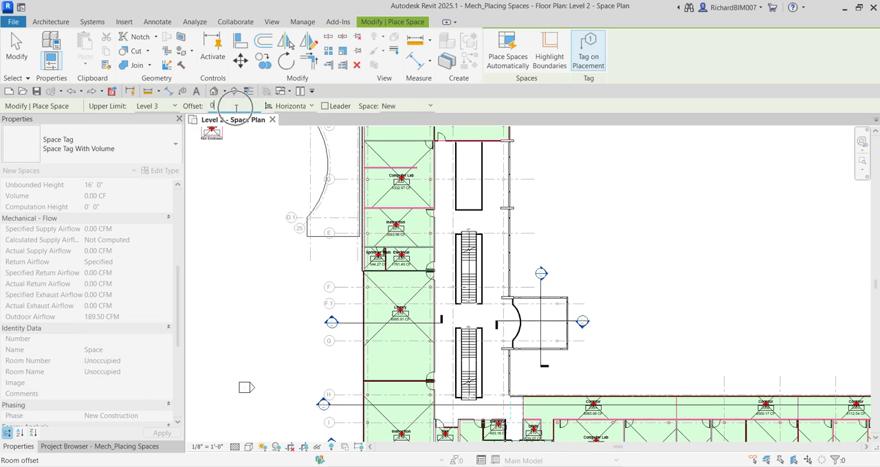
left_click(457, 207)
scroll(459, 207, "up", 3)
scroll(474, 217, "up", 3)
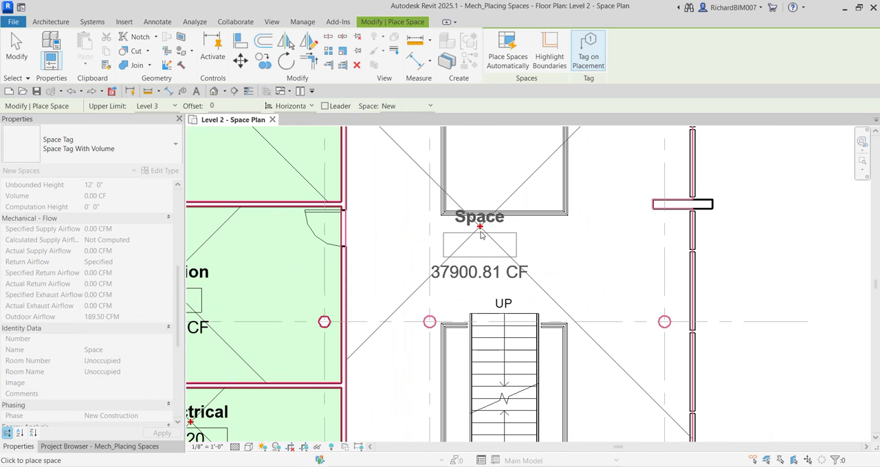
scroll(481, 227, "down", 4)
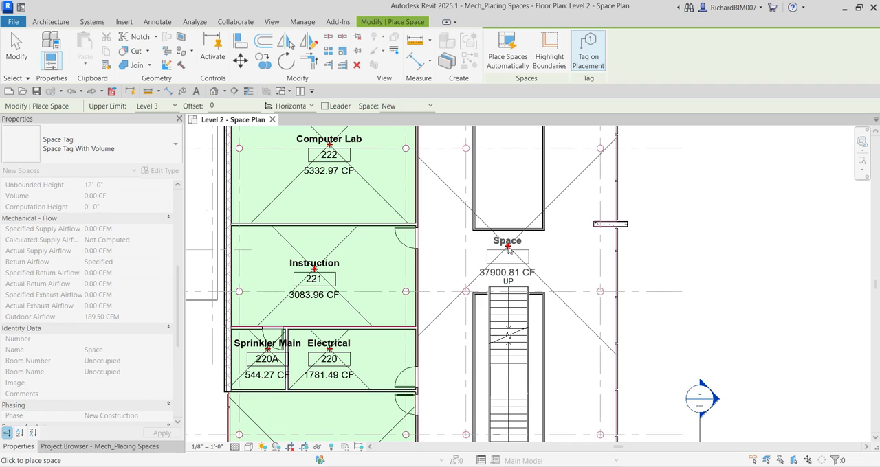
left_click(508, 251)
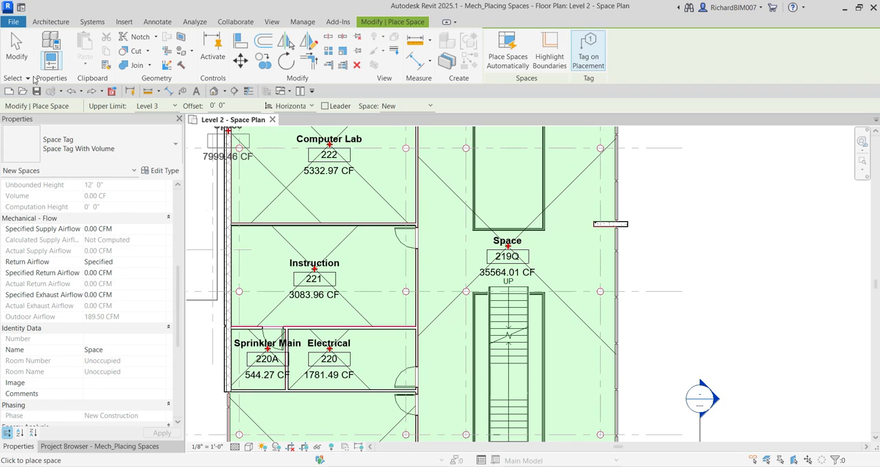
left_click(19, 53)
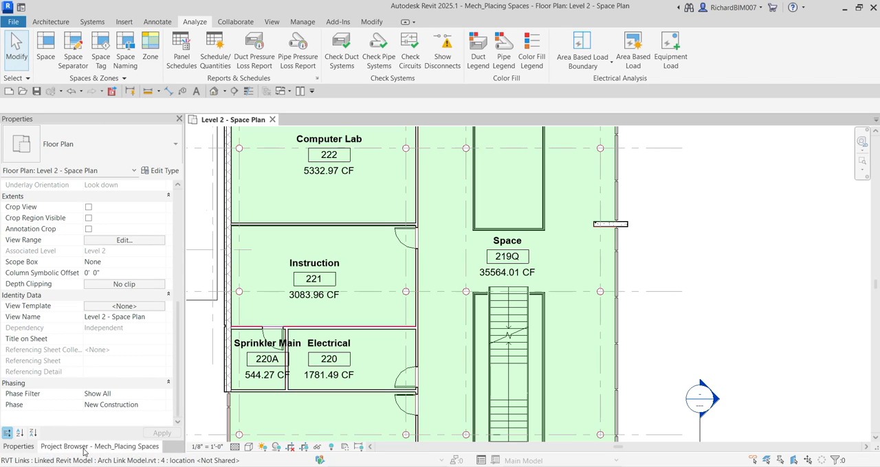
Open the Space Schedule and compare its space Number and Name columns with the Room: Number and Room: Name columns
left_click(56, 447)
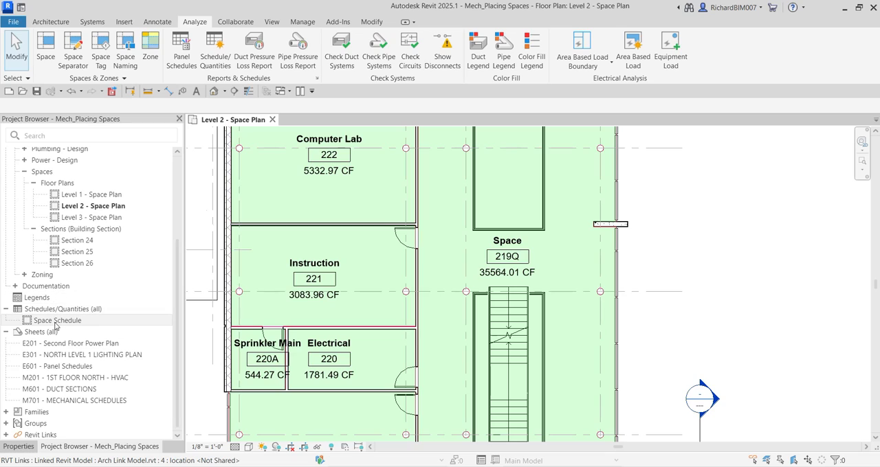
key("ctrl")
key("ctrl")
key("ctrl")
key("ctrl")
key("ctrl")
double_click(56, 324)
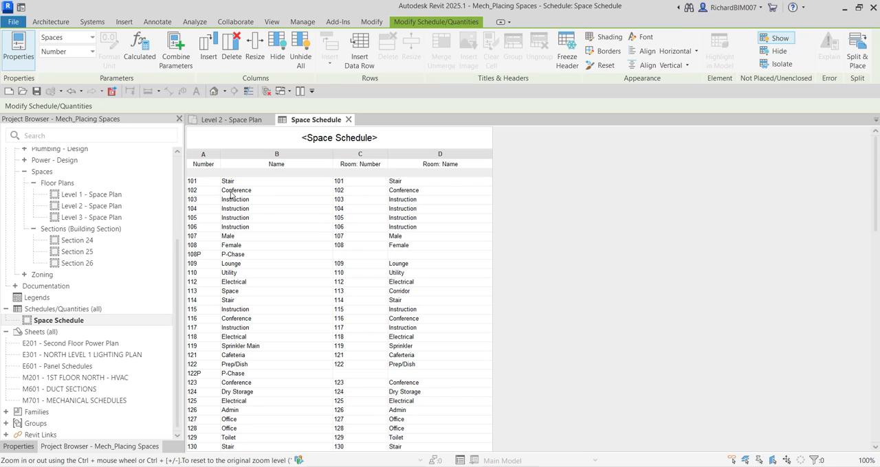
left_click(207, 166)
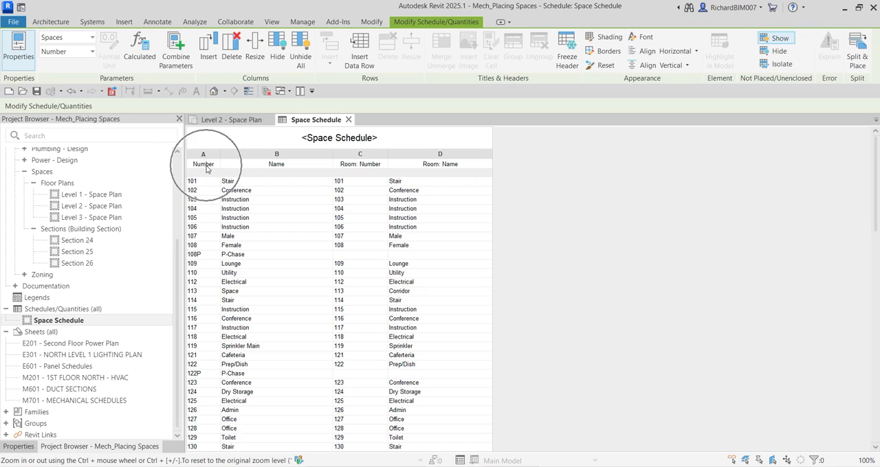
left_click(266, 167)
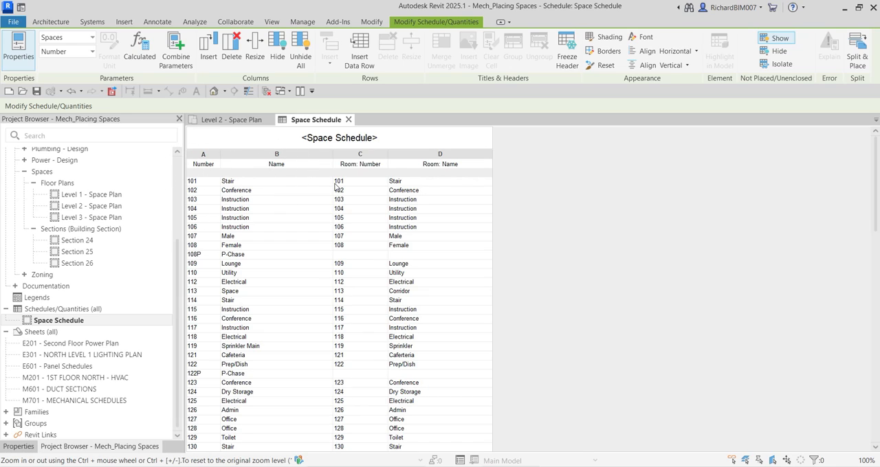
left_click(365, 157)
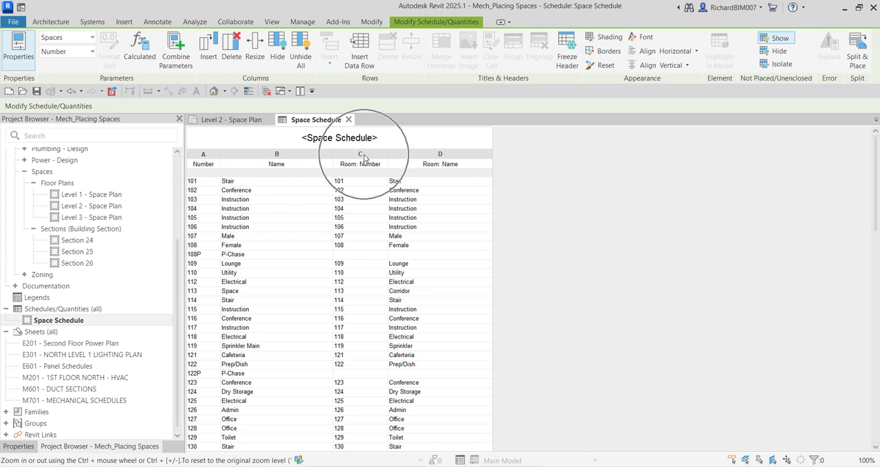
left_click(450, 159)
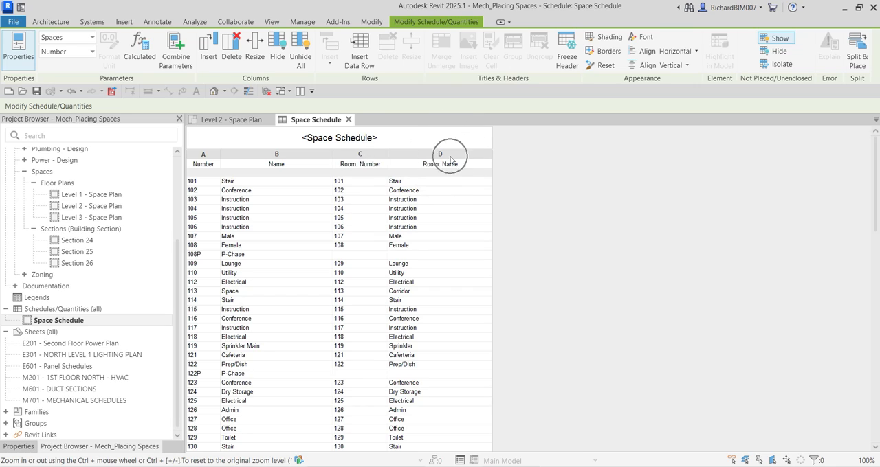
left_click(366, 167)
Tile the Level 2 - Space Plan beside the Space Schedule, with the open stair area framed in the plan
left_click(226, 121)
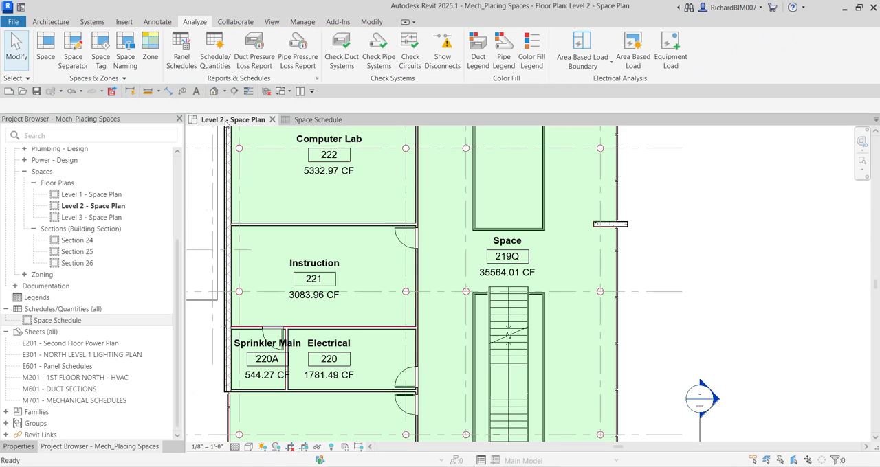
left_click(301, 95)
scroll(344, 246, "down", 2)
middle_click_drag(376, 254, 338, 263)
scroll(340, 259, "down", 1)
middle_click_drag(402, 263, 389, 250)
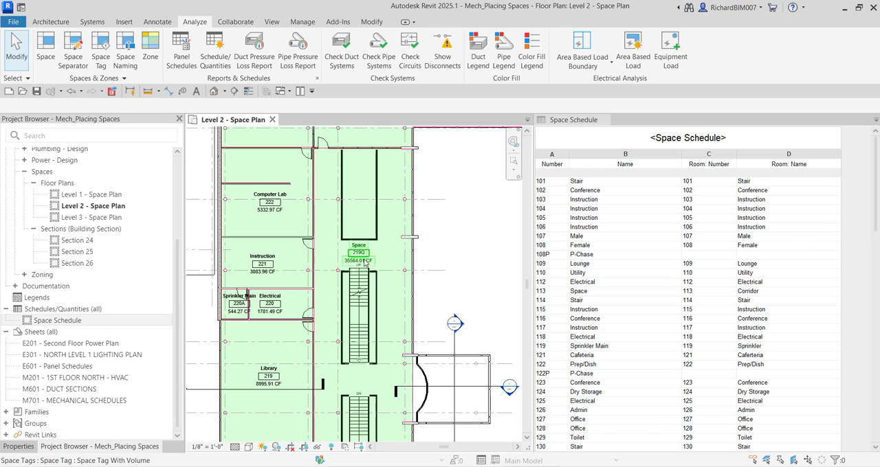
Find the stair-area space's row in the Space Schedule and compare its number and name with the room's number and name
scroll(358, 246, "up", 6)
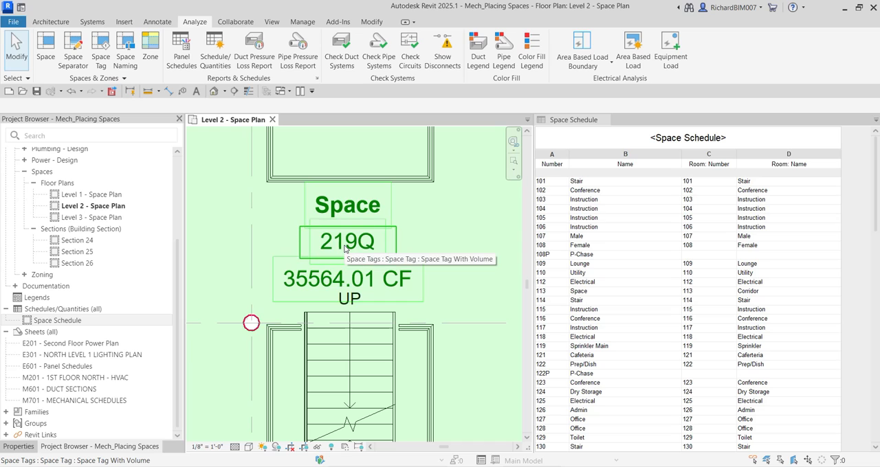
scroll(589, 273, "down", 10)
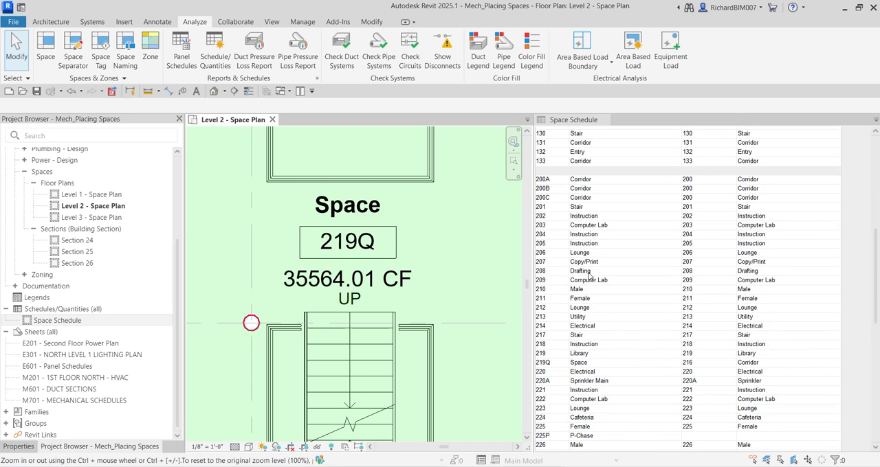
scroll(558, 225, "down", 5)
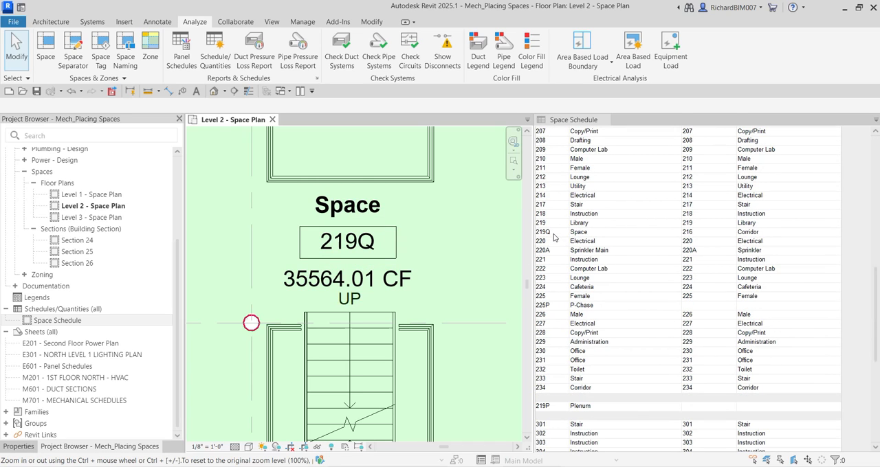
left_click(556, 235)
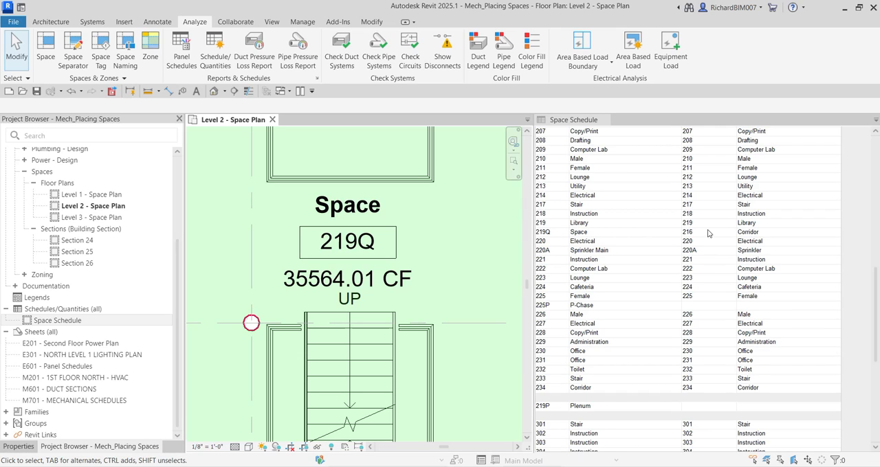
left_click(753, 234)
left_click(589, 233)
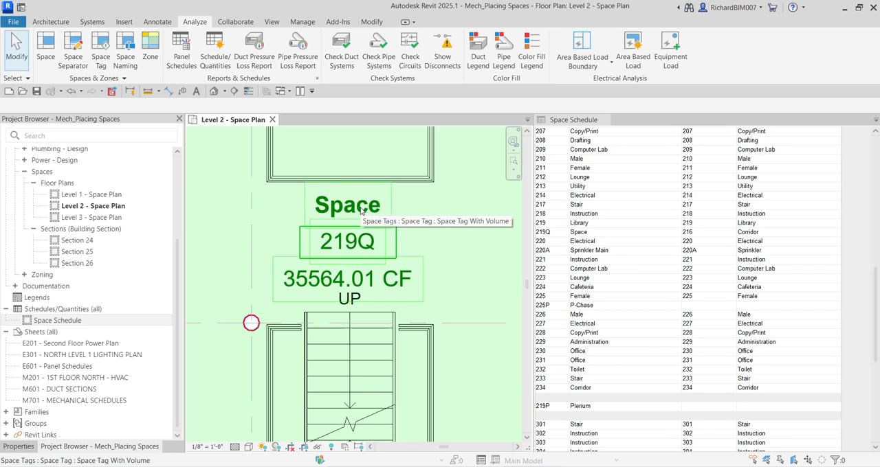
Select the stair-area space's name in the schedule to locate that space in the Level 2 plan, and deselect it
left_click(595, 234)
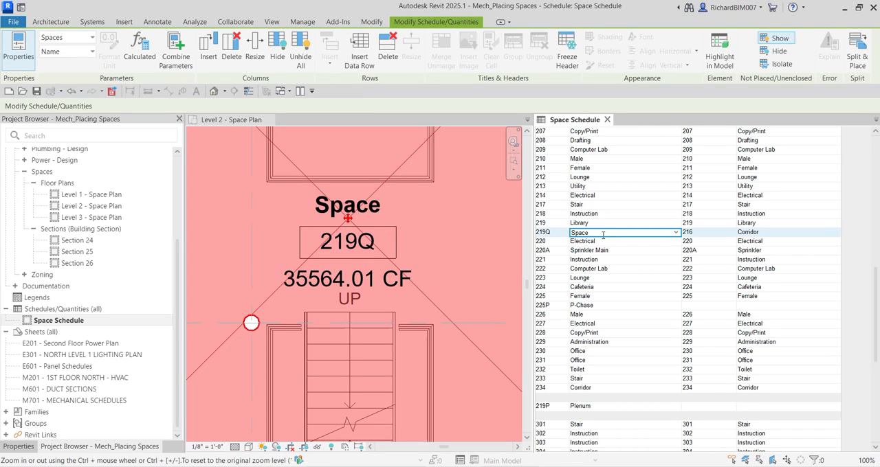
left_click(601, 235)
scroll(337, 282, "down", 5)
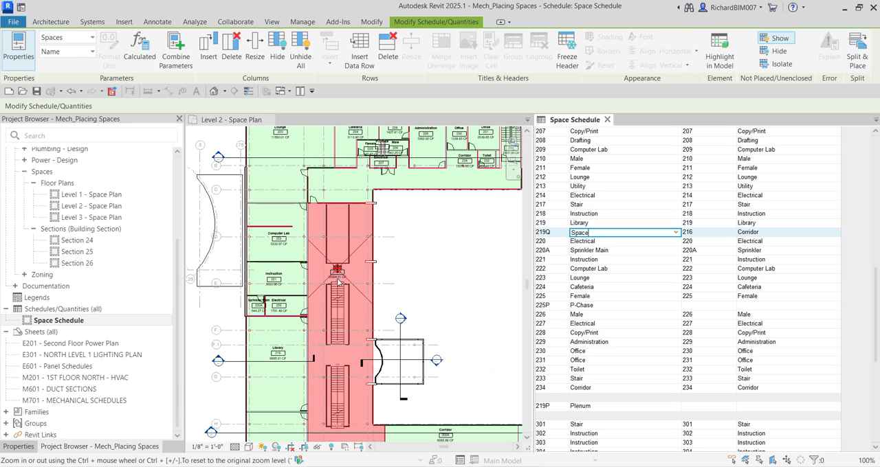
scroll(337, 282, "up", 2)
left_click(456, 249)
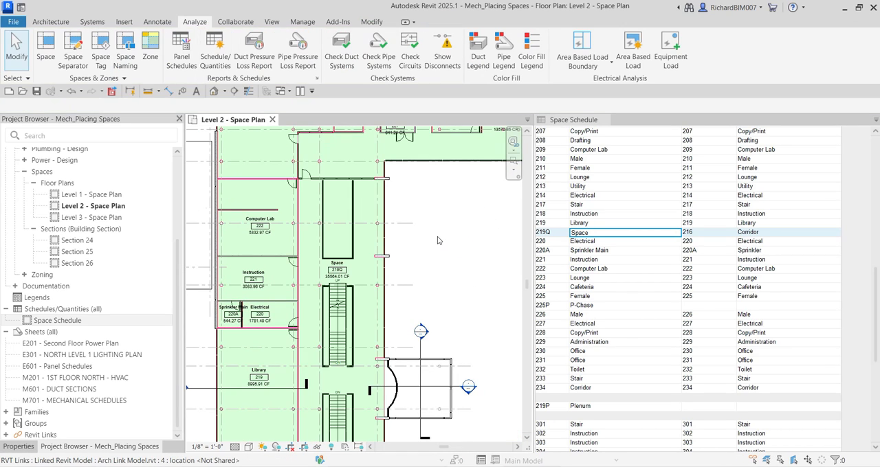
scroll(450, 238, "down", 3)
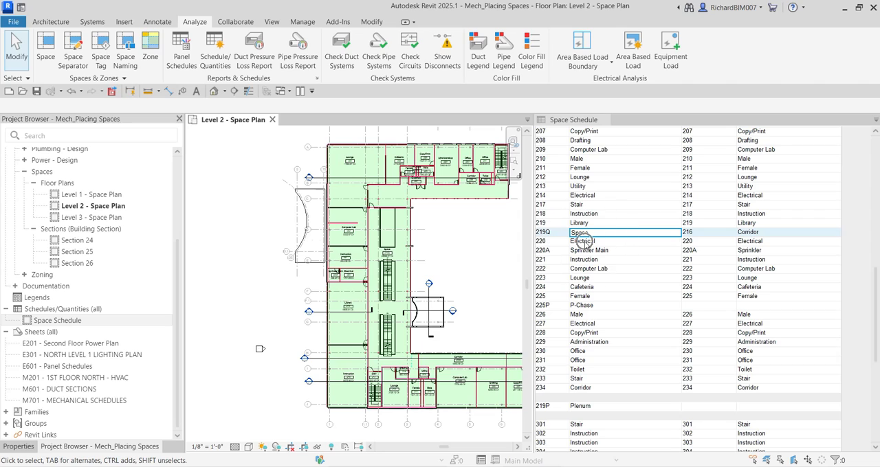
Select the Electrical 220 entry in the schedule to locate that space in the plan, and deselect it
left_click(586, 242)
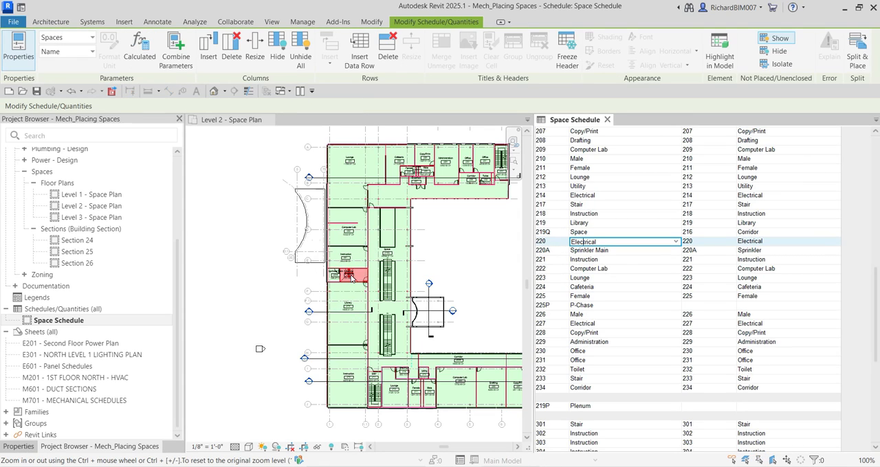
left_click(476, 244)
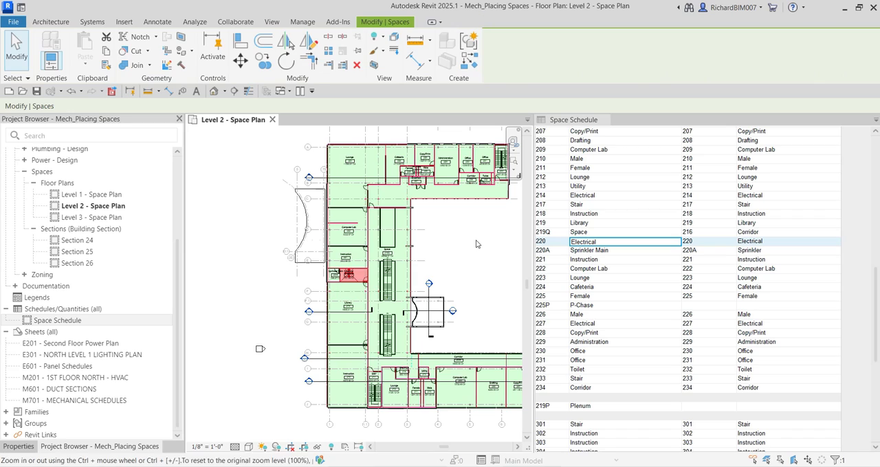
left_click(477, 244)
scroll(418, 251, "up", 3)
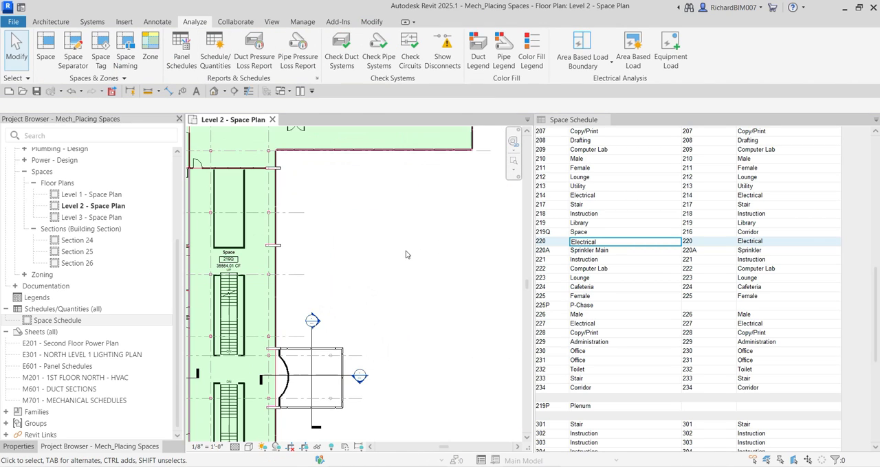
Select the Sprinkler Main 220A entry in the schedule to locate that space in the plan, and deselect it
left_click(584, 252)
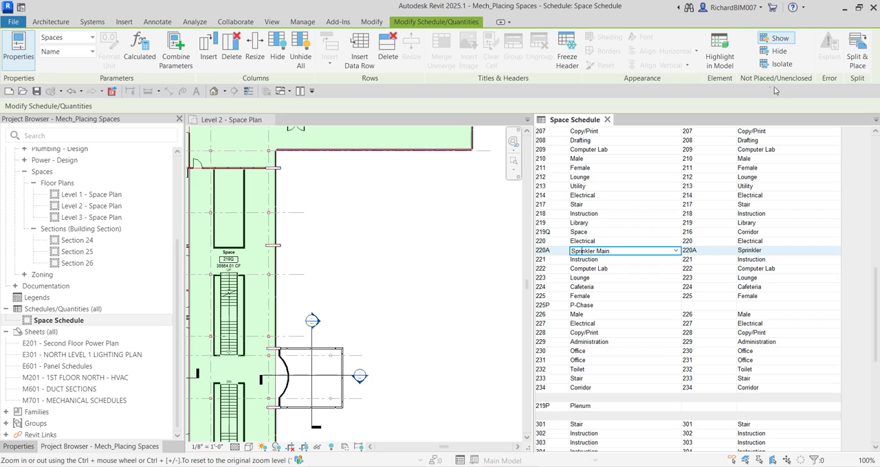
left_click(723, 68)
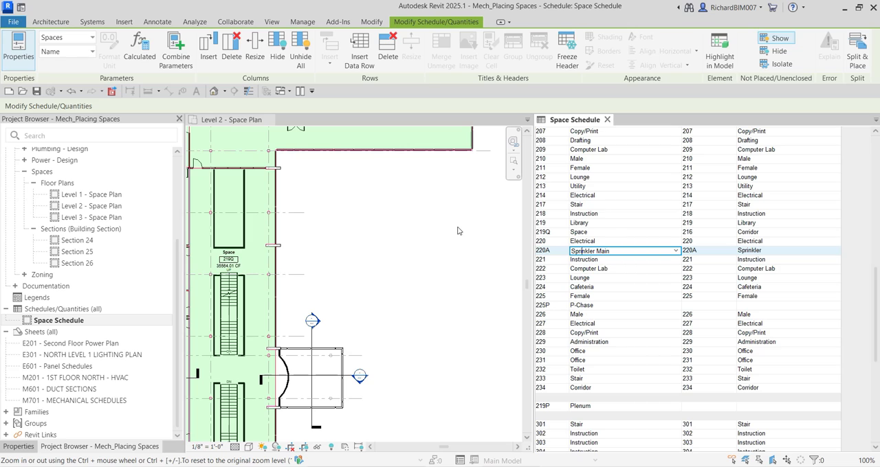
scroll(428, 259, "down", 2)
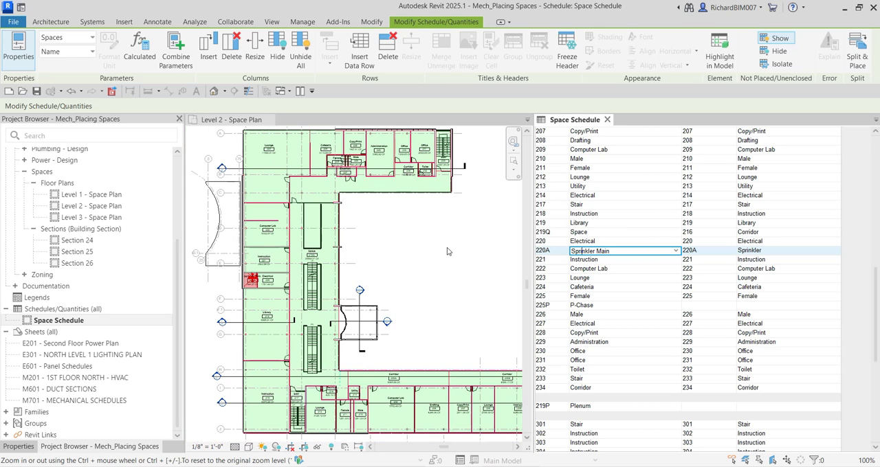
left_click(452, 250)
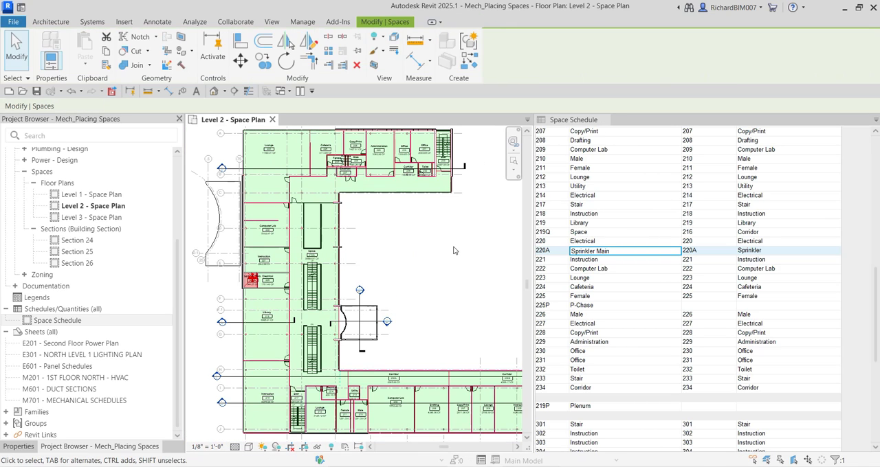
scroll(315, 256, "up", 3)
scroll(314, 256, "up", 3)
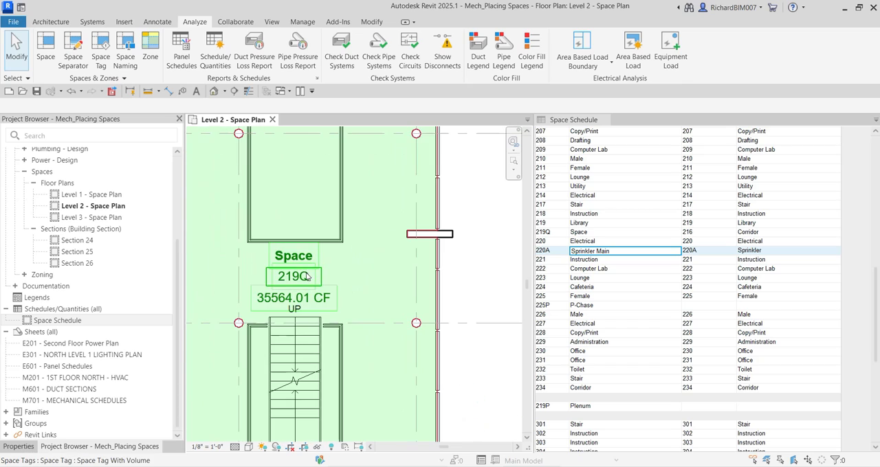
Set the name of the stair-area space 219Q to Corridor in the Space Schedule, and deselect the space
left_click(595, 235)
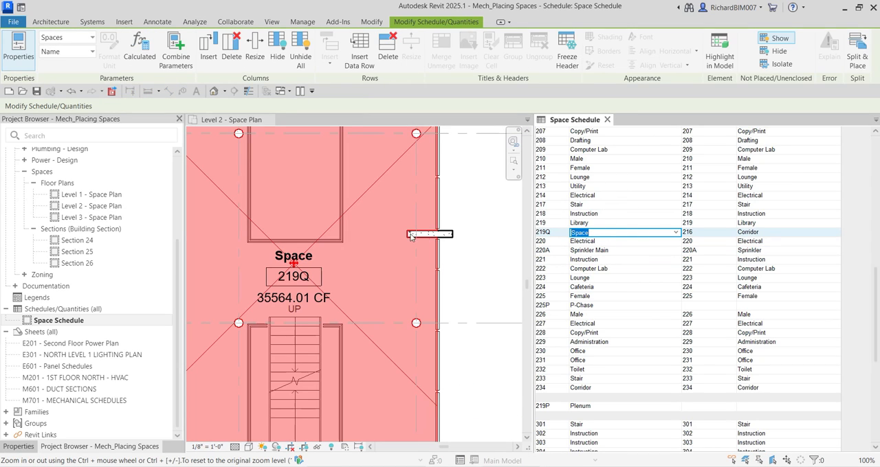
scroll(411, 237, "down", 3)
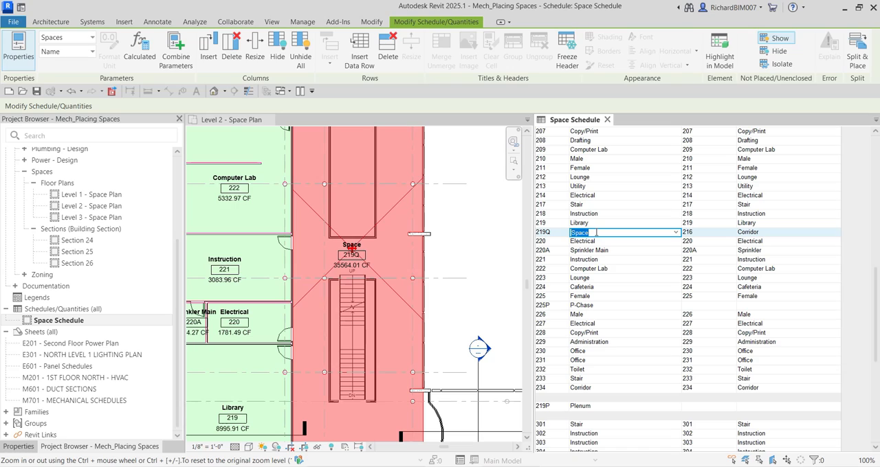
type("Co")
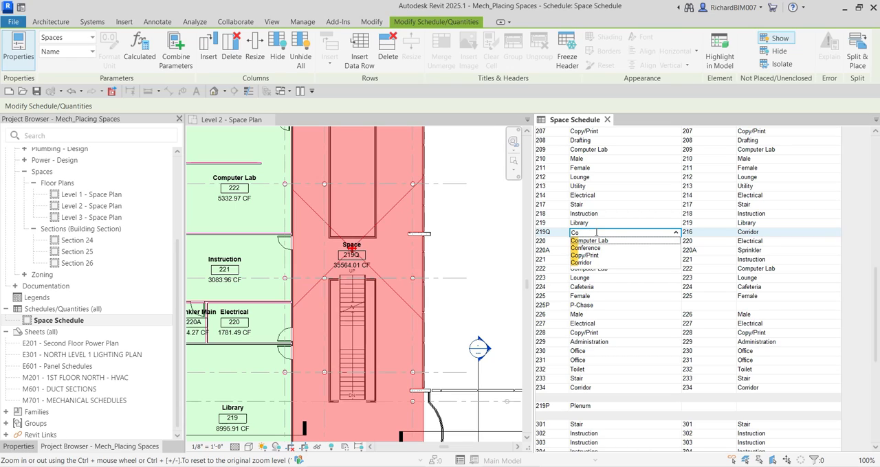
left_click(579, 263)
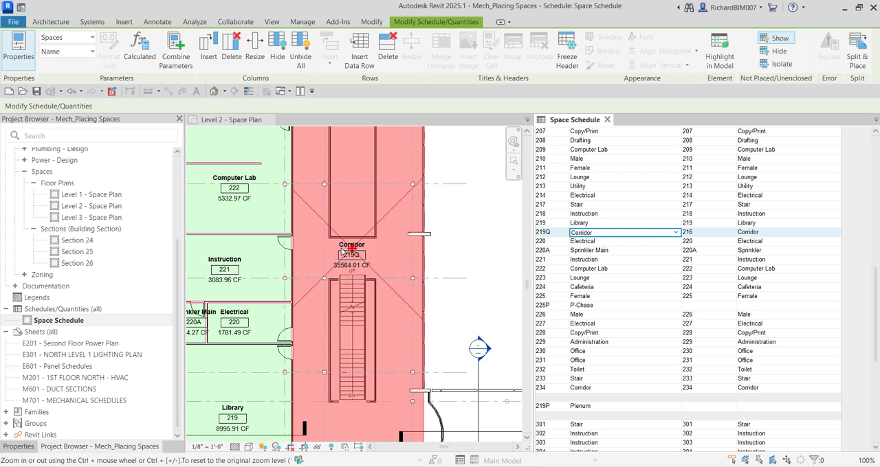
left_click(464, 254)
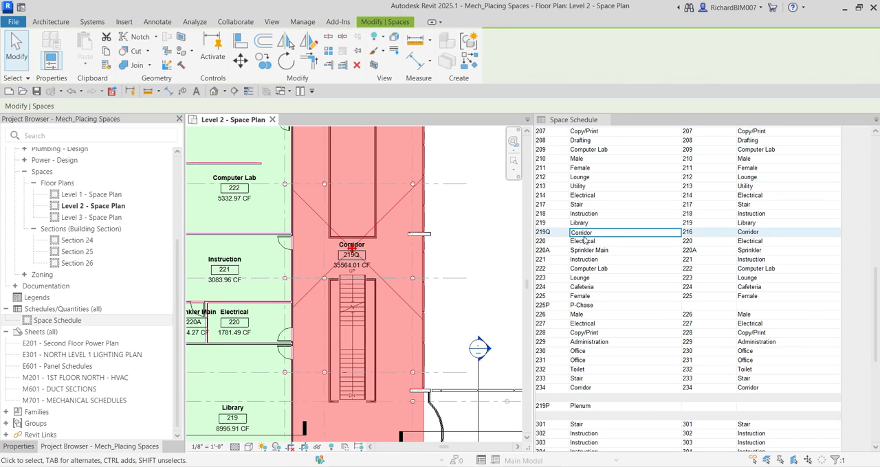
key("Escape")
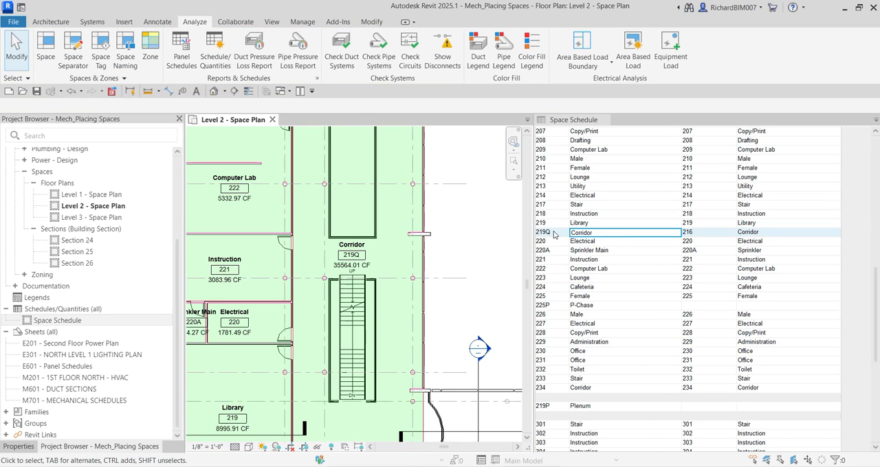
Change the number of the stair-area Corridor space to 216A in the Space Schedule, and clear the selection
left_click(554, 234)
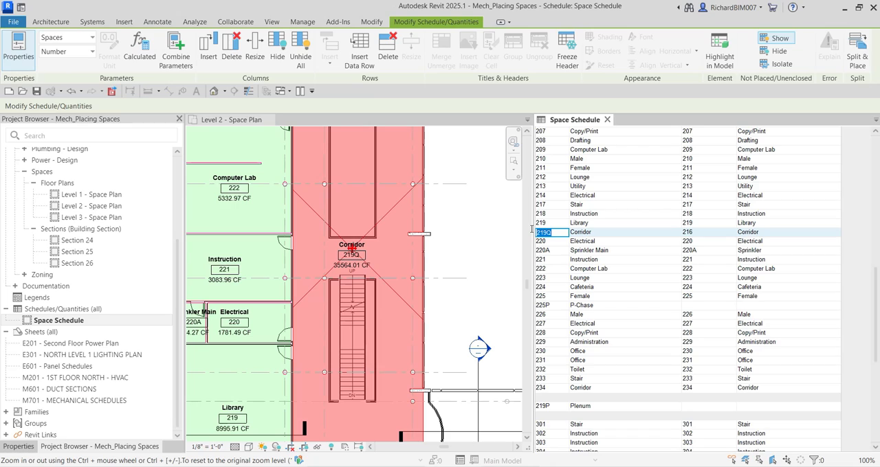
type("216A")
key("Return")
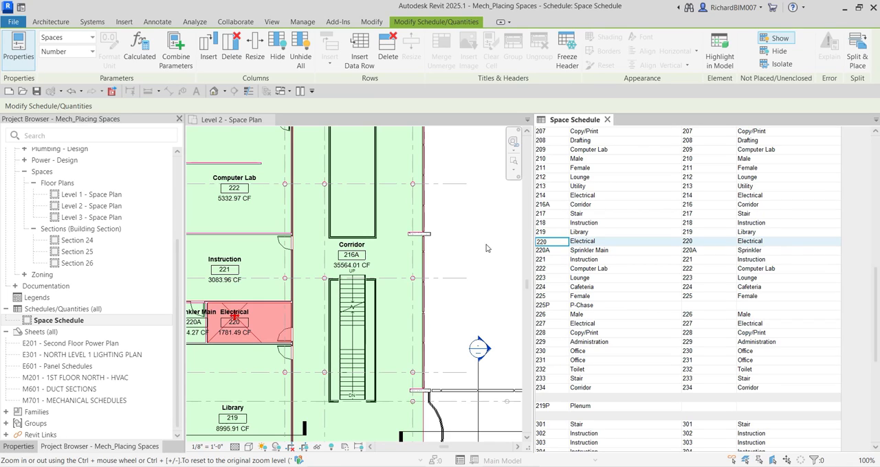
left_click(471, 218)
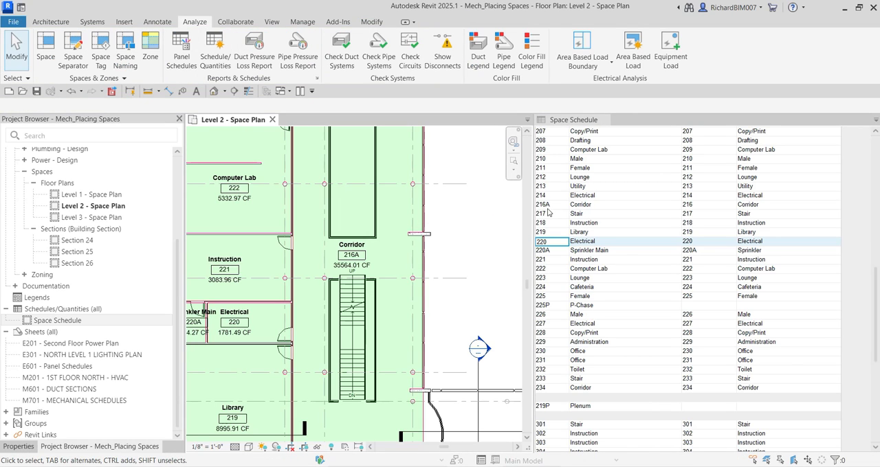
Select the Corridor 216A space in the Level 2 plan and examine its extents around the open stairs and adjacent walls
scroll(435, 263, "down", 3)
middle_click_drag(452, 239, 420, 204)
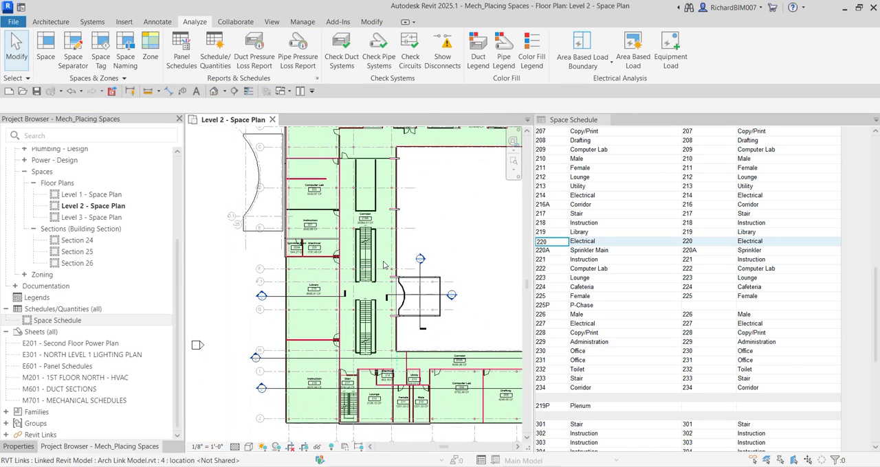
scroll(385, 274, "up", 2)
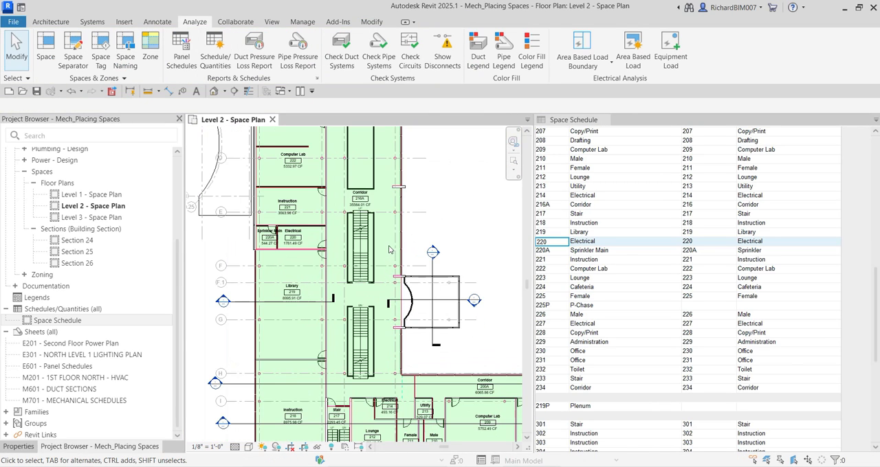
left_click(382, 212)
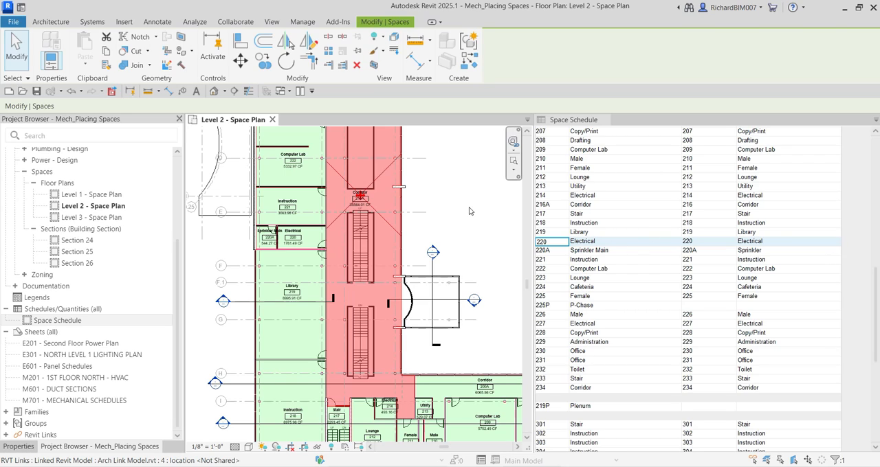
scroll(348, 236, "up", 2)
scroll(348, 237, "down", 4)
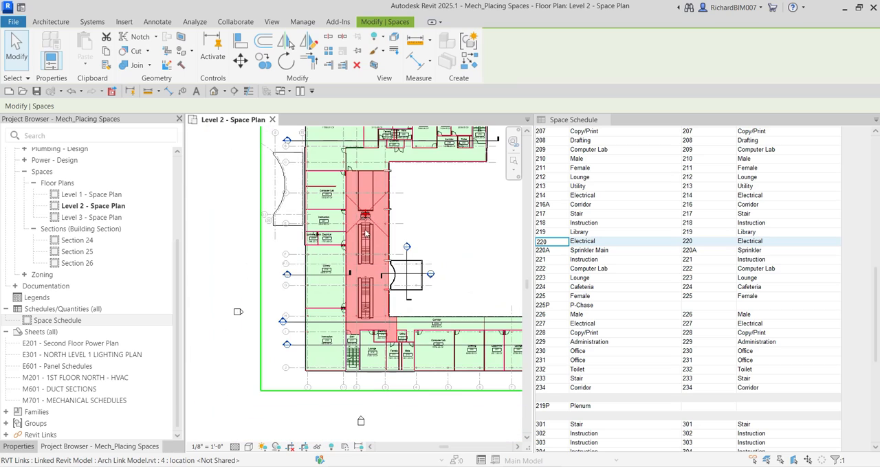
scroll(344, 239, "up", 3)
scroll(344, 239, "up", 5)
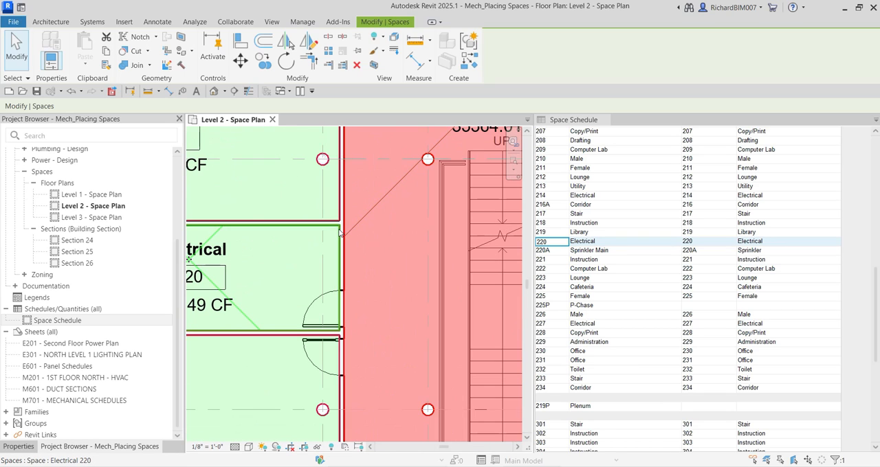
scroll(338, 230, "down", 3)
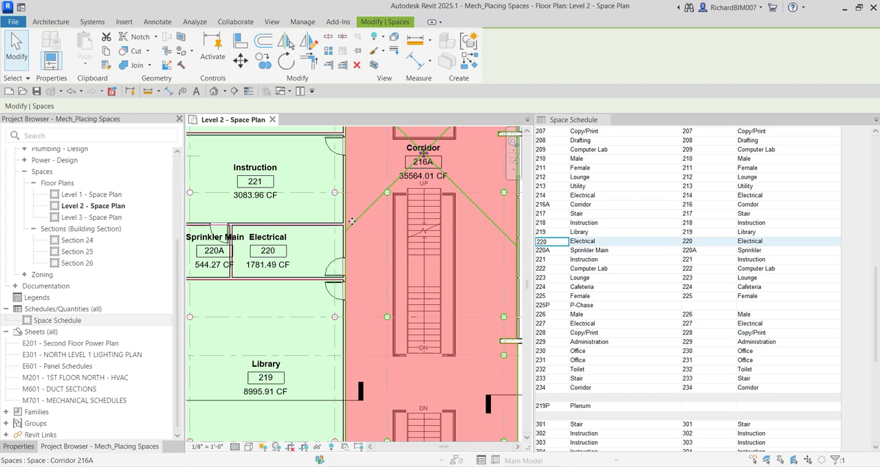
scroll(466, 230, "down", 2)
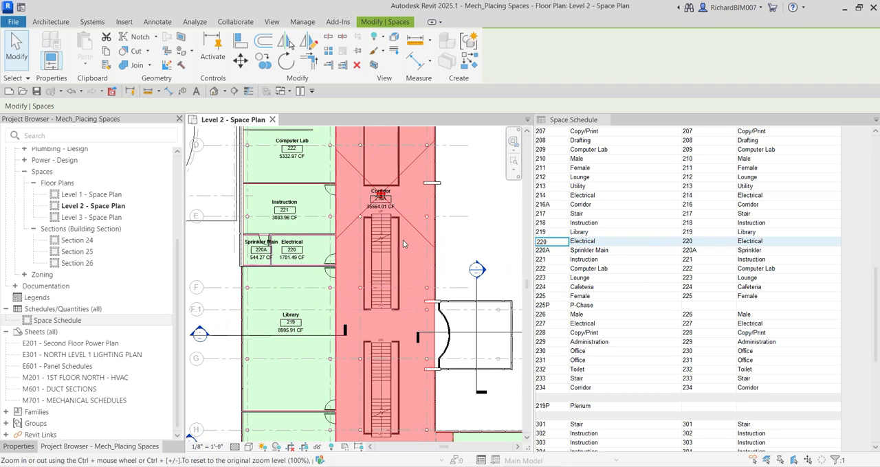
Close the Space Schedule and clear the selection in the Level 2 space plan
left_click(604, 120)
left_click(510, 231)
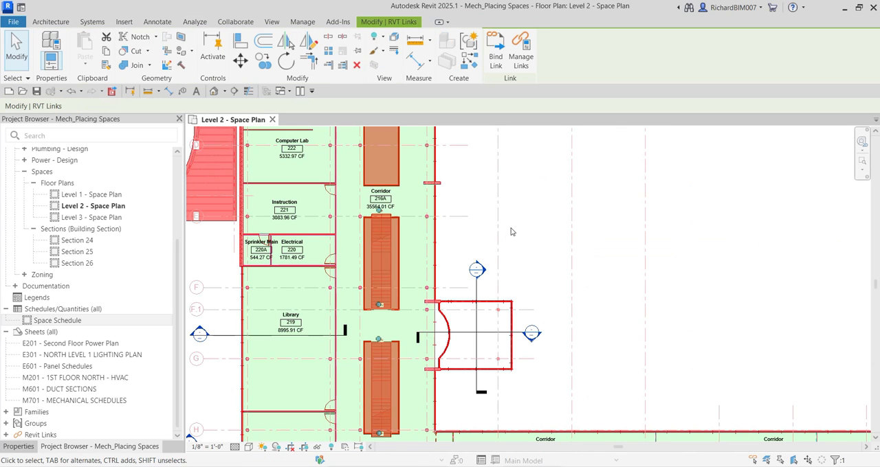
left_click(728, 232)
Draw a horizontal space separation line across Corridor 216A, from the wall between Instruction 221 and Electrical 220 to the opposite exterior wall
scroll(510, 277, "up", 4)
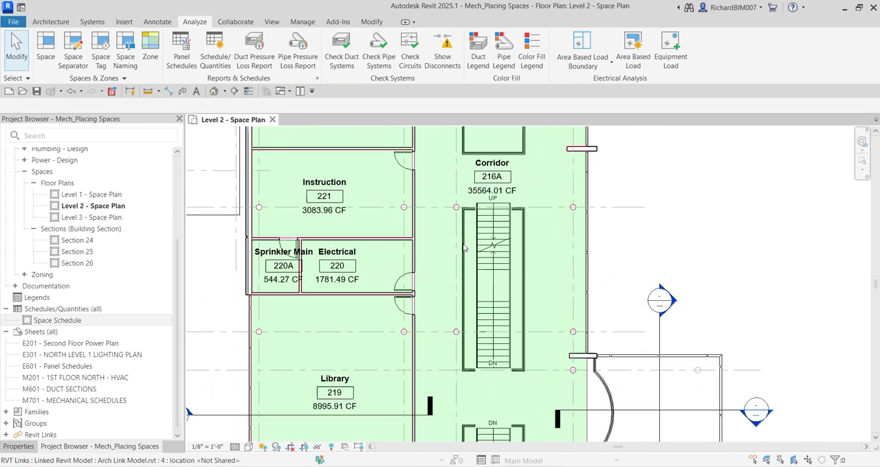
scroll(423, 240, "up", 3)
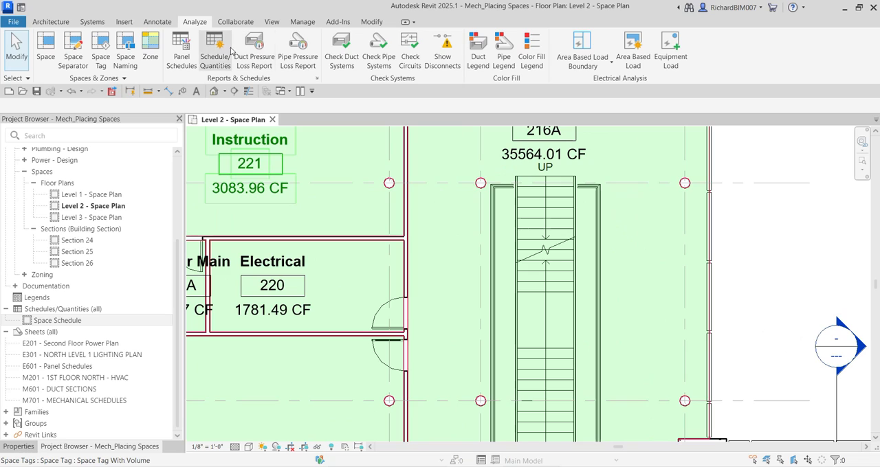
left_click(71, 54)
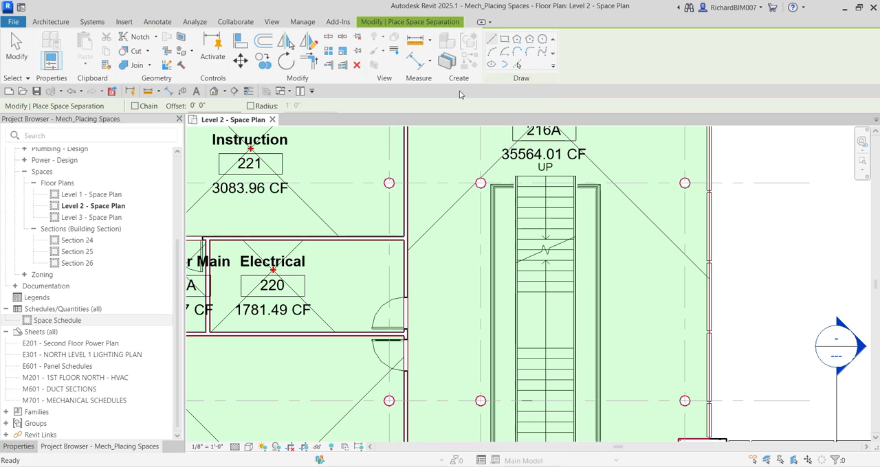
left_click(491, 40)
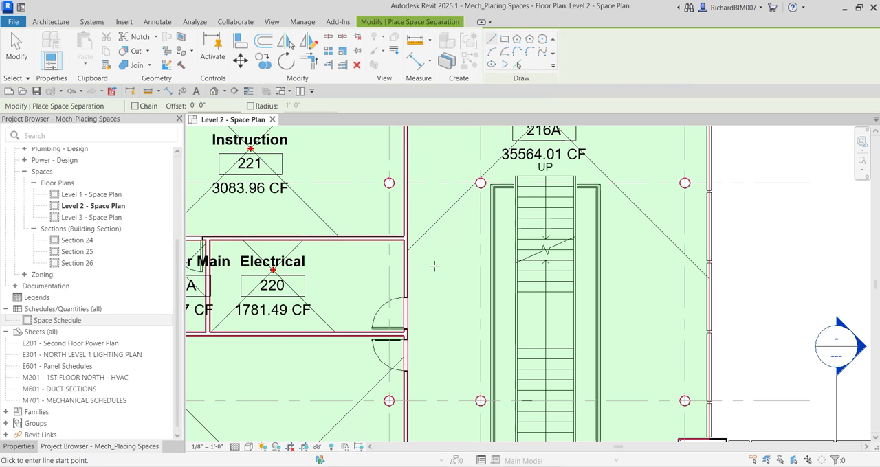
scroll(426, 261, "up", 5)
left_click(365, 209)
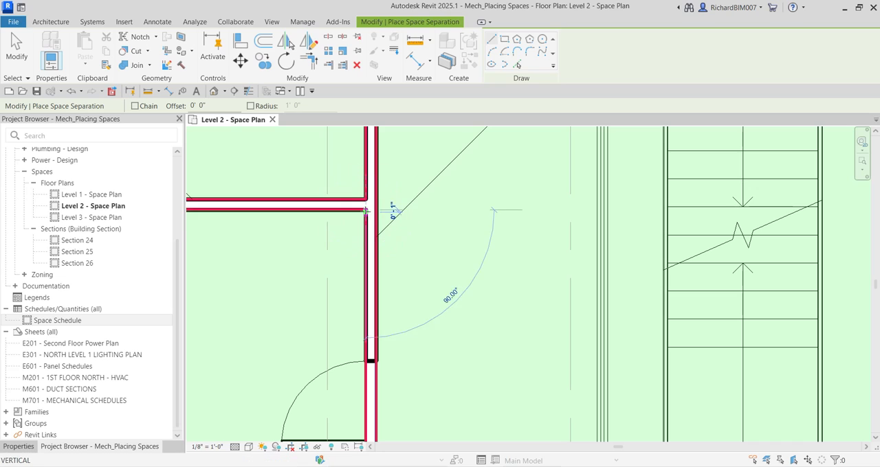
scroll(481, 218, "down", 2)
scroll(605, 218, "down", 2)
middle_click_drag(606, 219, 345, 209)
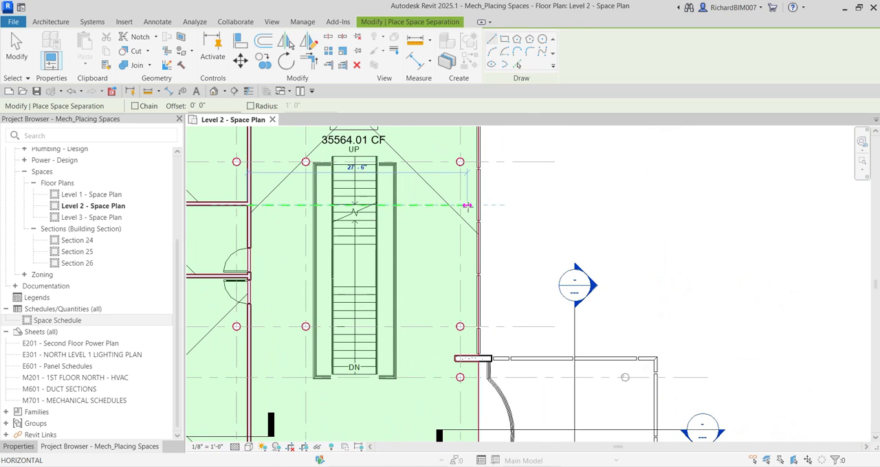
scroll(467, 205, "up", 4)
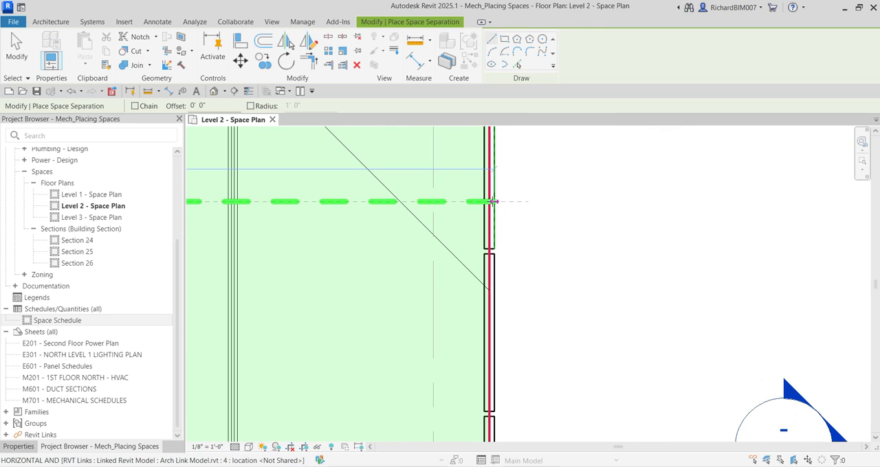
left_click(492, 201)
scroll(458, 249, "down", 5)
middle_click_drag(437, 311, 488, 360)
scroll(479, 242, "down", 2)
middle_click_drag(478, 242, 479, 305)
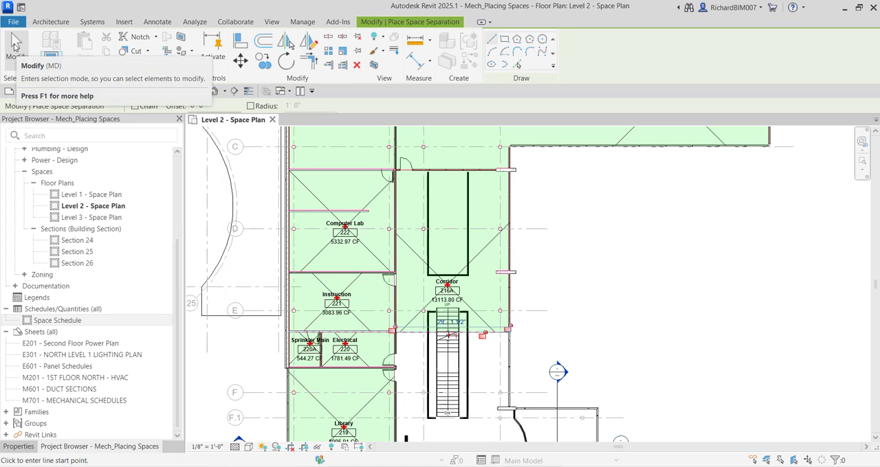
left_click(15, 44)
Place a tagged space between the two stairs south of the separation line, with upper limit Level 3 and offset 0
middle_click_drag(336, 302, 420, 221)
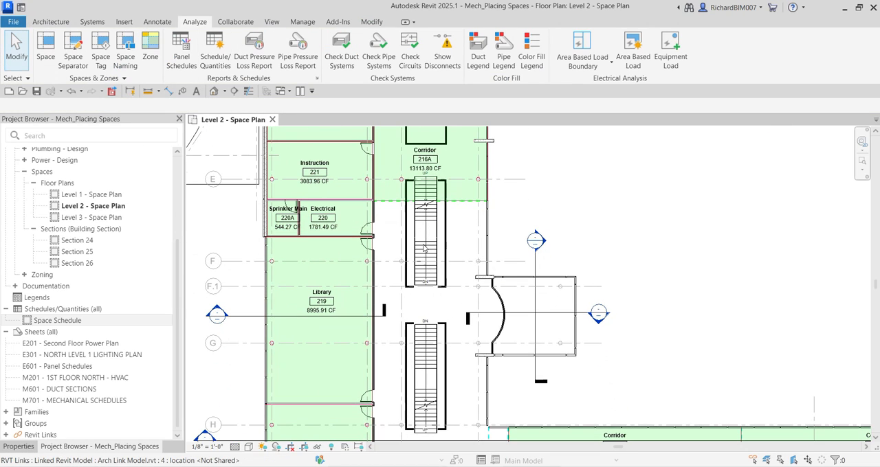
left_click(46, 47)
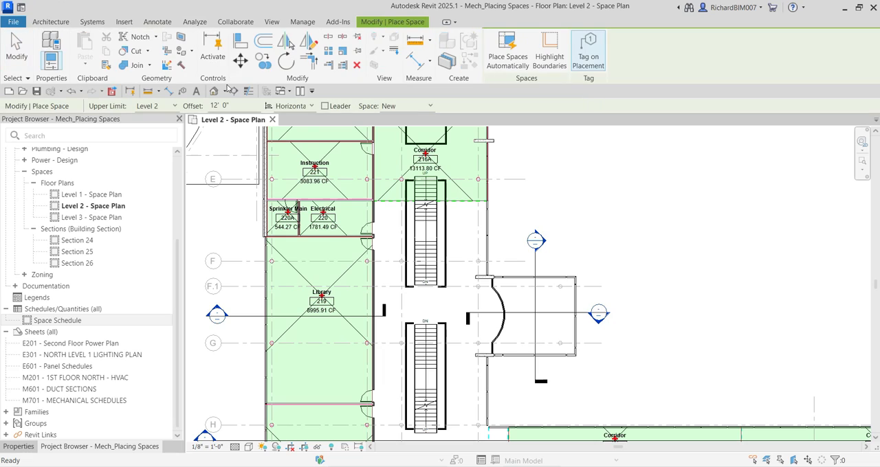
left_click(167, 108)
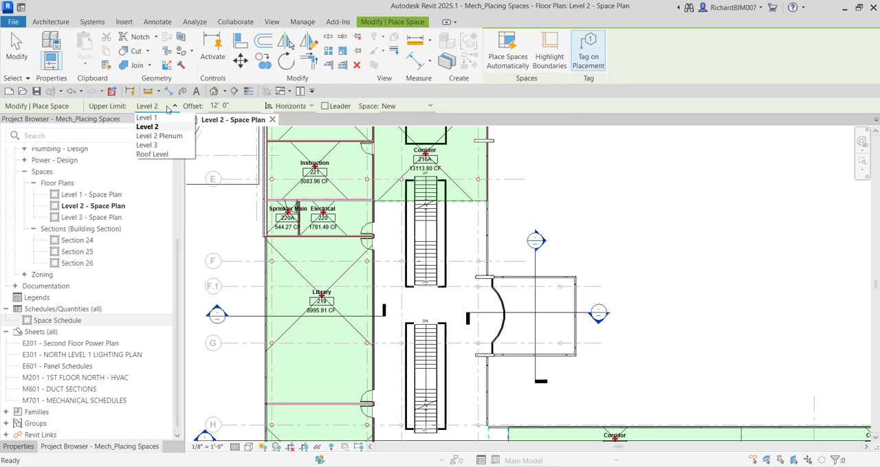
left_click(147, 144)
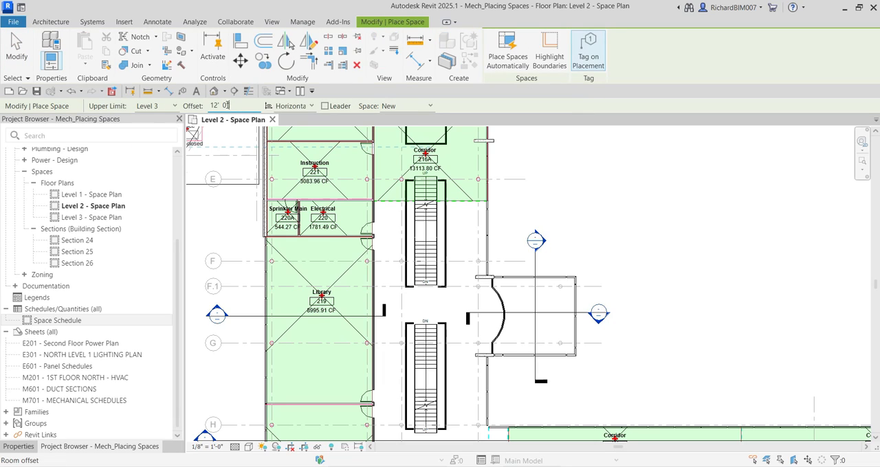
left_click(187, 103)
type("0")
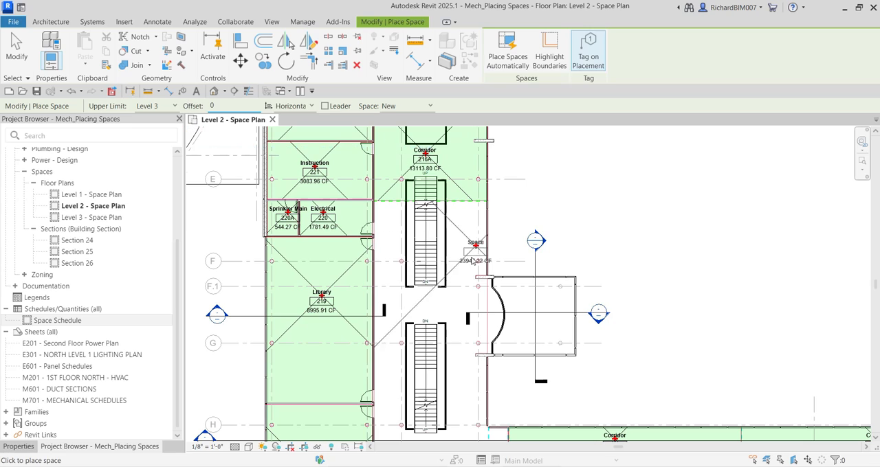
scroll(422, 301, "up", 4)
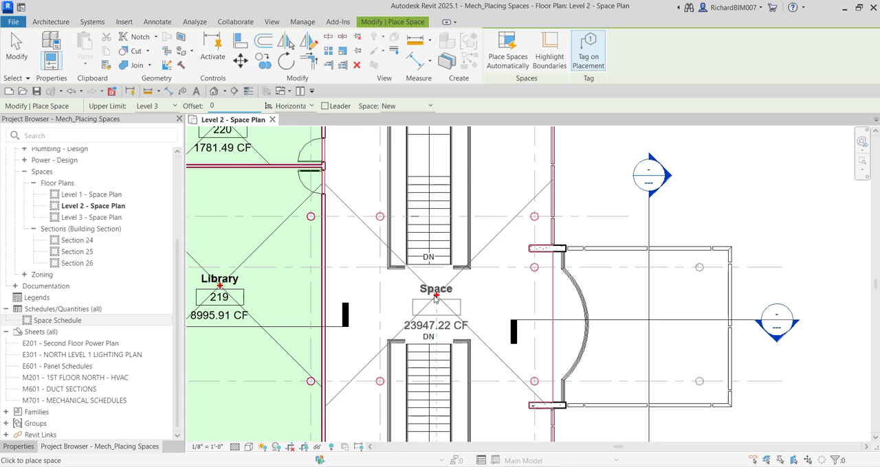
scroll(422, 295, "down", 4)
left_click(426, 292)
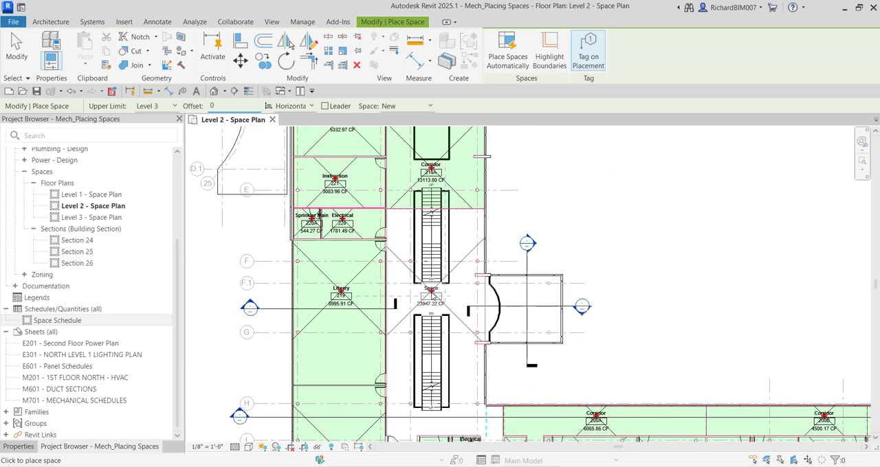
left_click(430, 292)
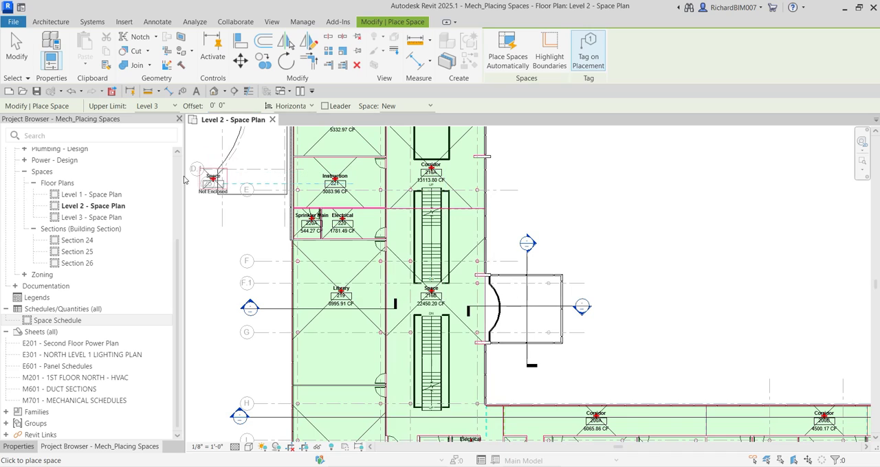
left_click(17, 46)
Rename space 216B as Corridor through its tag, and deselect the tag
scroll(423, 289, "up", 6)
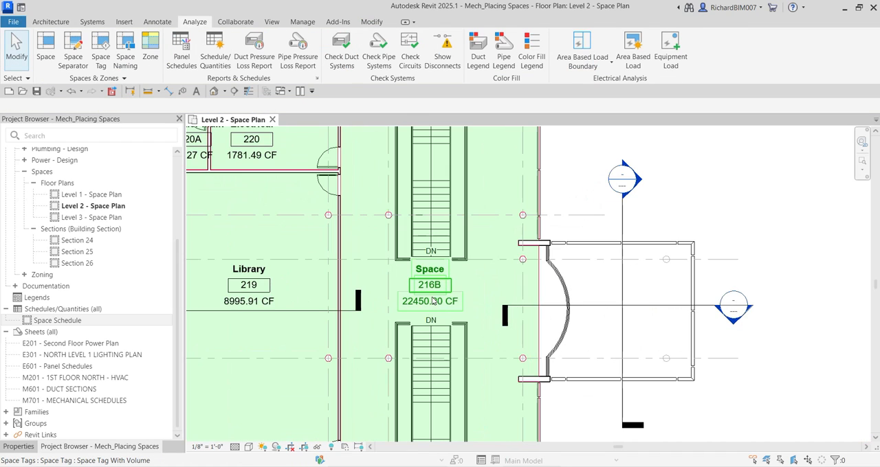
scroll(447, 272, "up", 2)
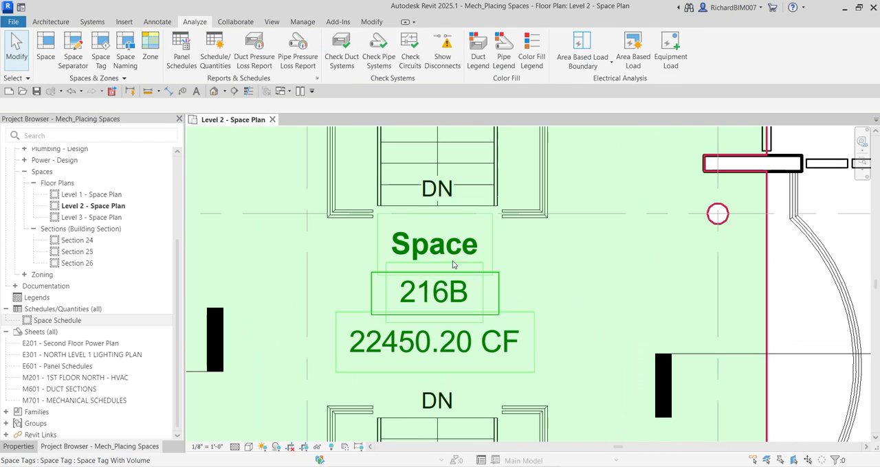
left_click(452, 246)
left_click(452, 245)
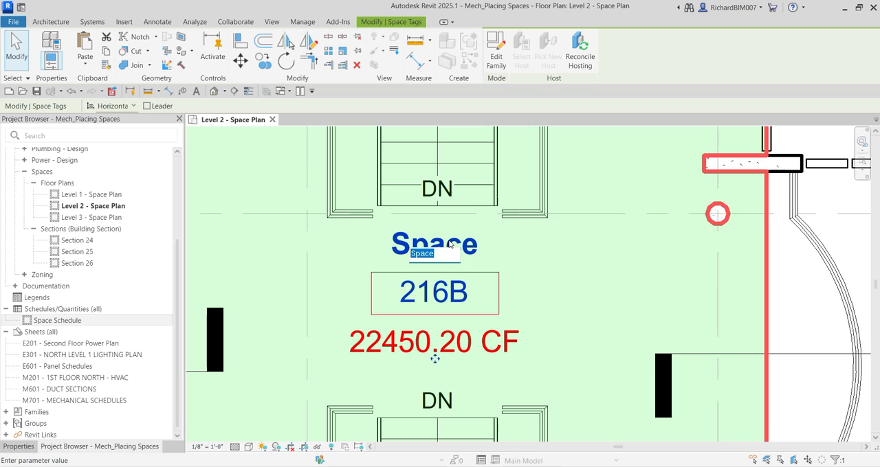
type("c")
key("Return")
scroll(435, 358, "down", 5)
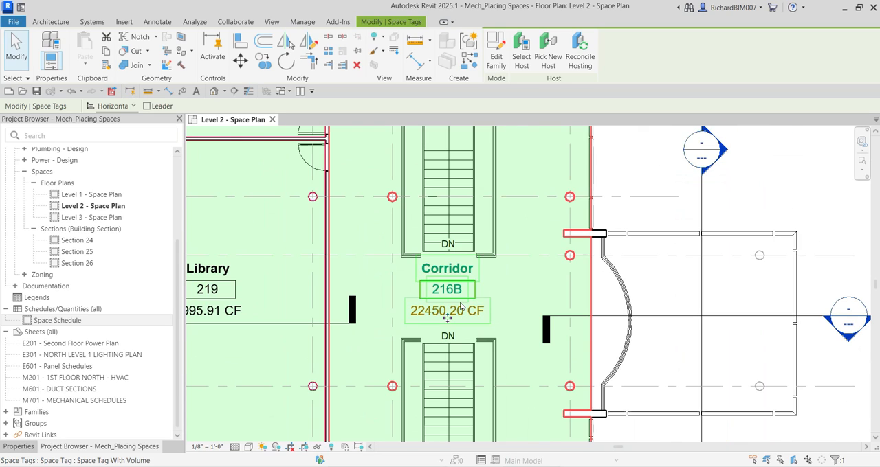
left_click(685, 221)
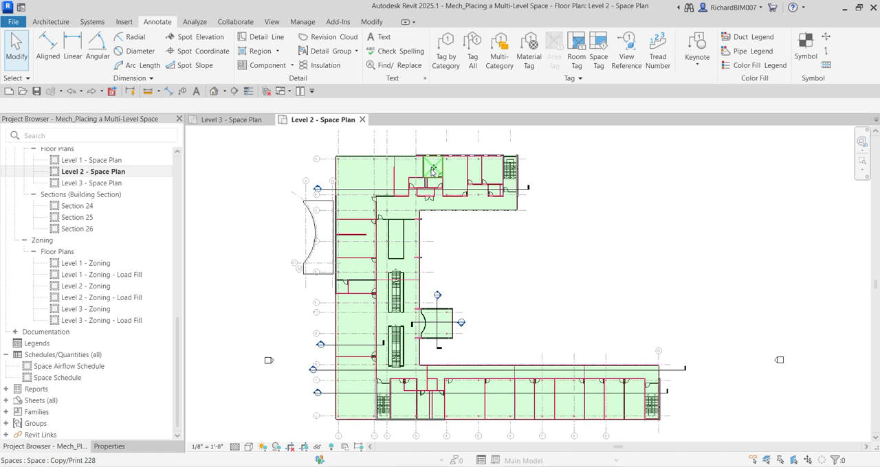
Locate the narrow unfilled chase beside the Female 225 space in the Level 2 plan of the multi-level space project
scroll(433, 184, "up", 5)
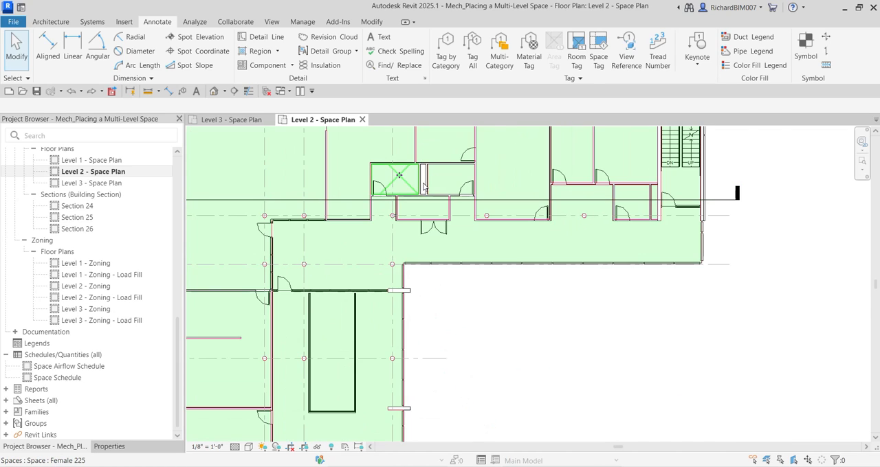
scroll(421, 185, "up", 2)
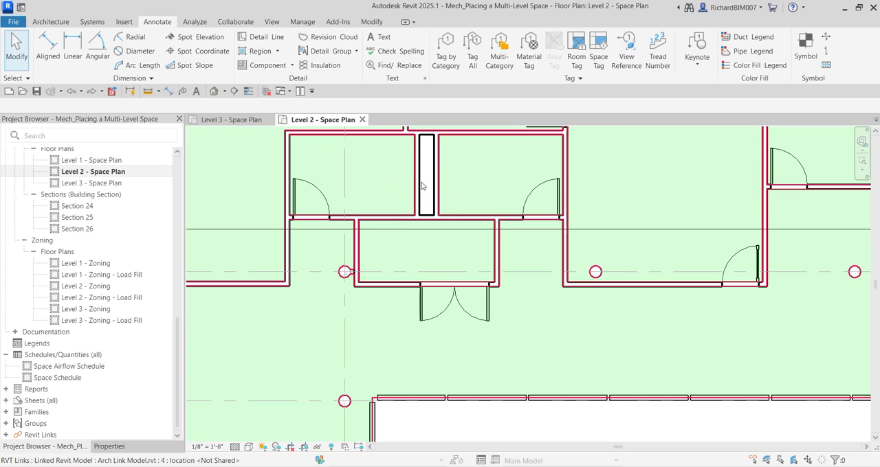
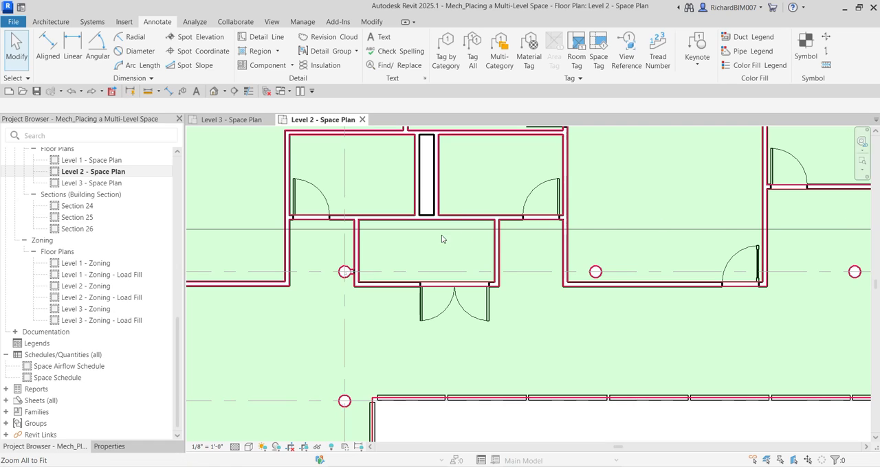
Draw a horizontal section line through the unfilled chase, from the space west of the two flanking rooms to the eastern room's door
scroll(422, 175, "down", 2)
scroll(407, 170, "up", 2)
middle_click_drag(411, 172, 473, 188)
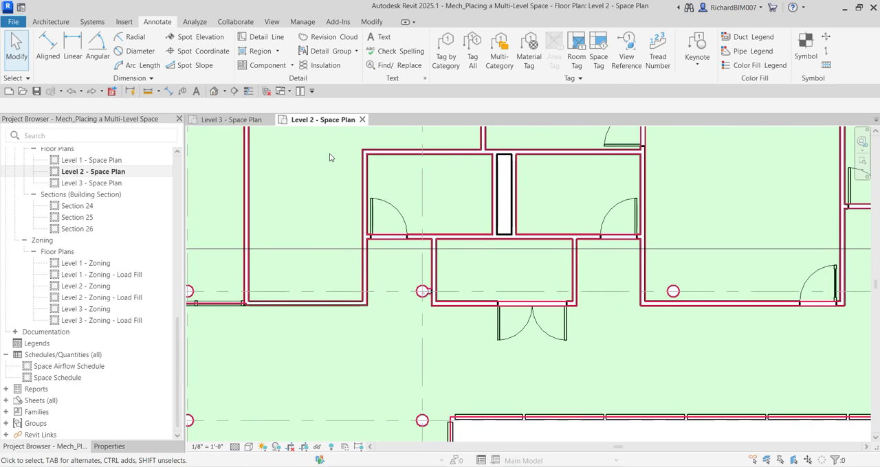
left_click(233, 92)
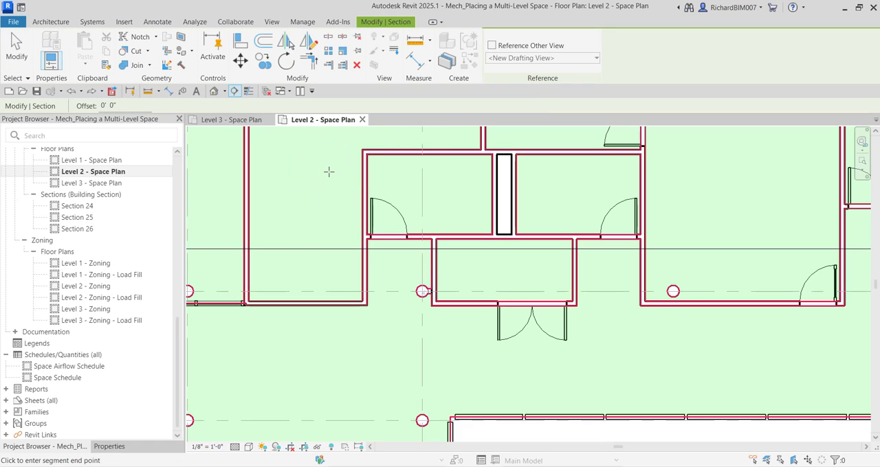
left_click(329, 172)
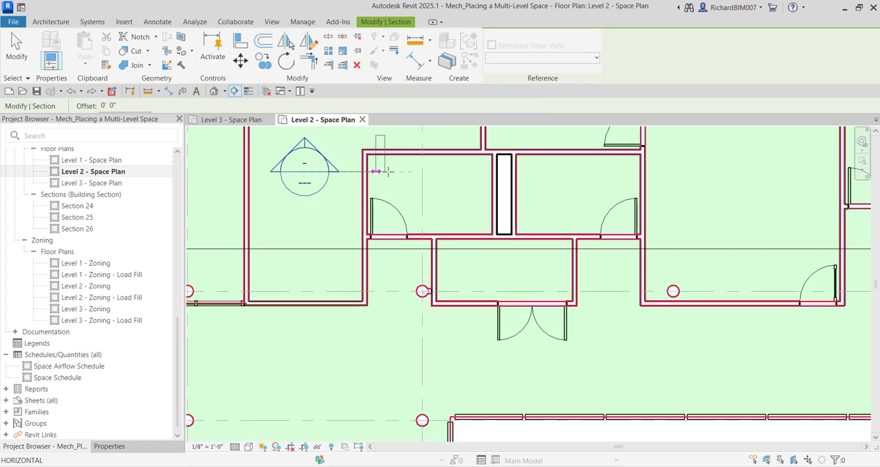
left_click(628, 172)
Flip the new section to look south, shorten its view depth to just inside the chase's south end, and deselect it
scroll(557, 203, "down", 2)
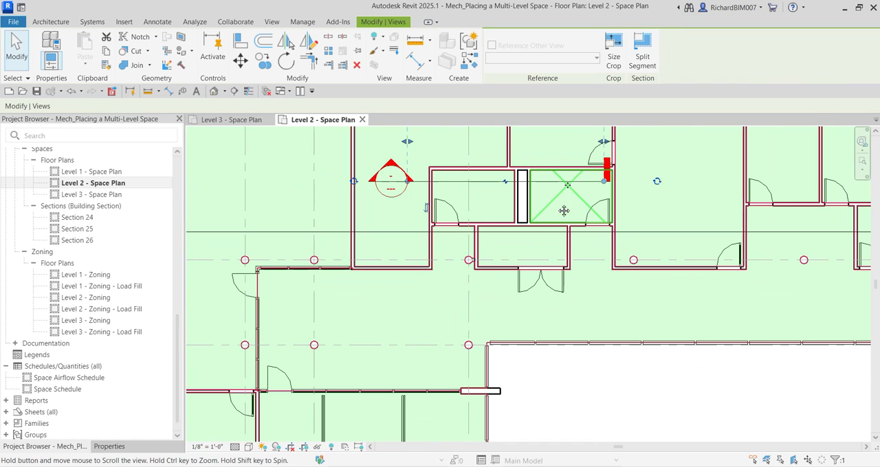
middle_click_drag(564, 209, 544, 255)
scroll(406, 257, "up", 2)
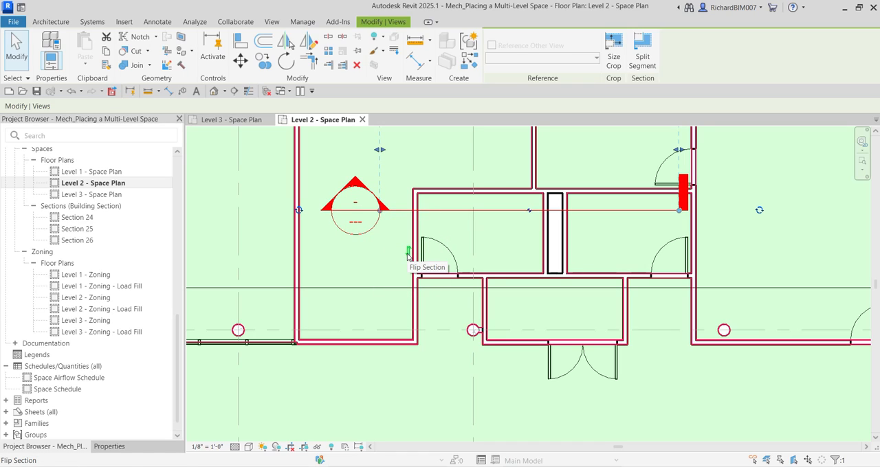
left_click(408, 255)
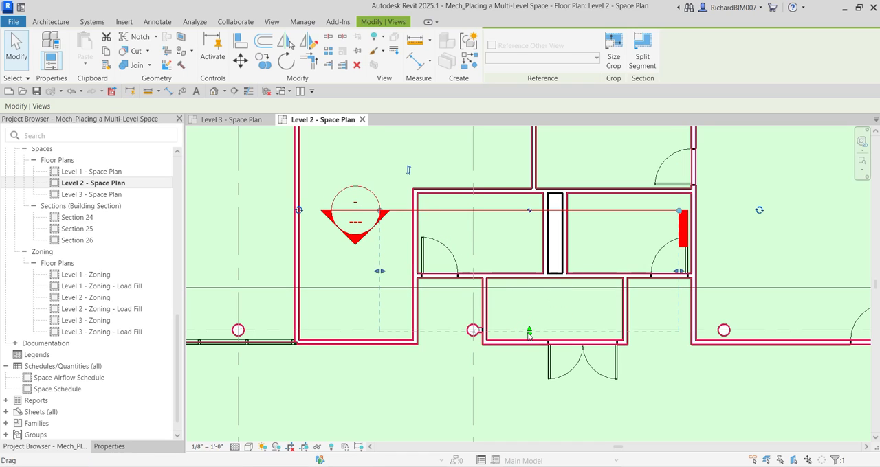
left_click_drag(528, 335, 540, 261)
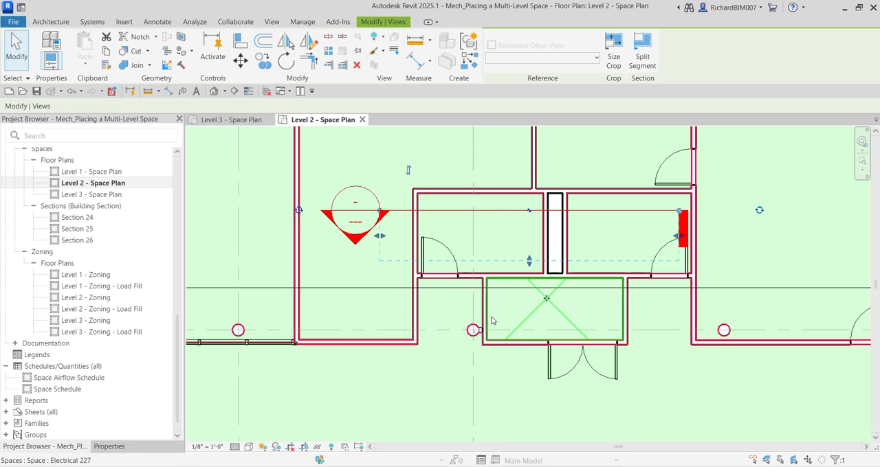
left_click(17, 53)
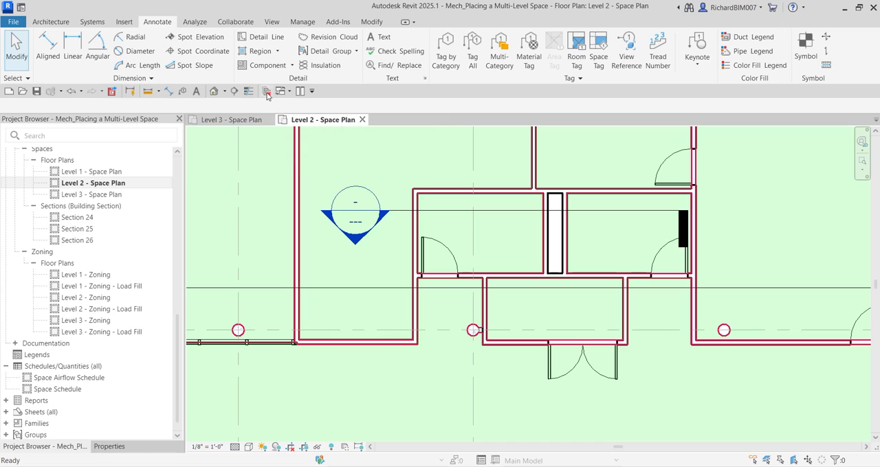
Close the inactive Level 3 plan view and open the view of the new chase section
left_click(269, 120)
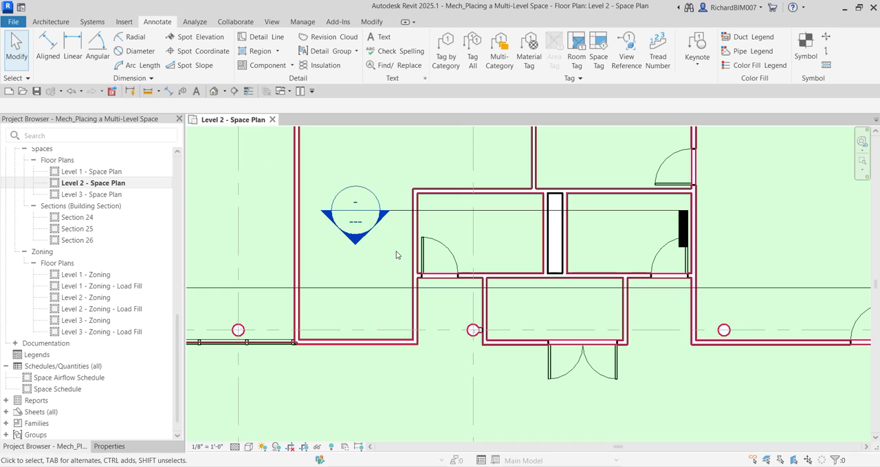
double_click(355, 240)
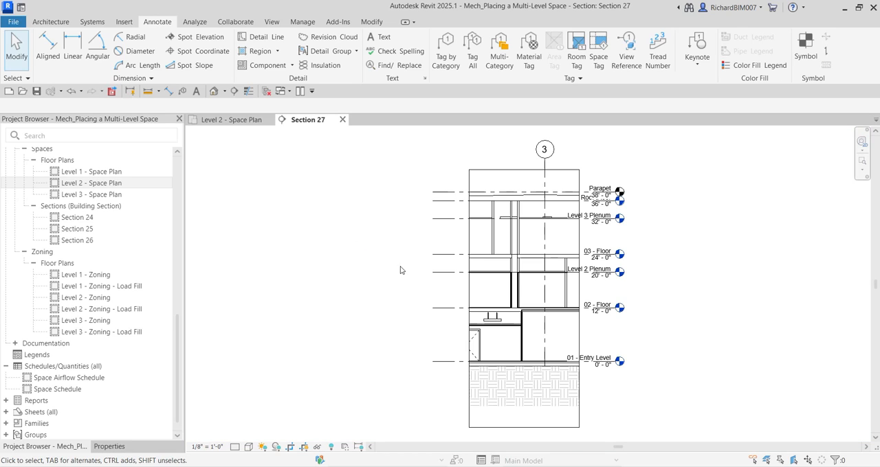
scroll(510, 333, "up", 2)
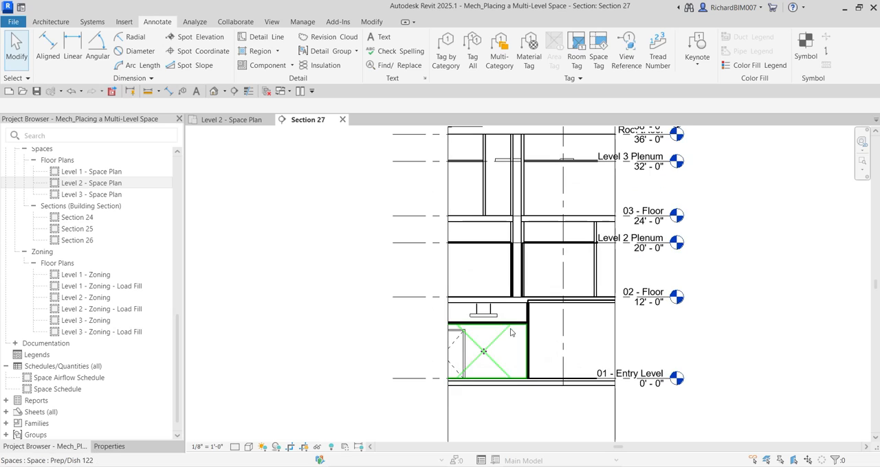
middle_click_drag(509, 268, 560, 286)
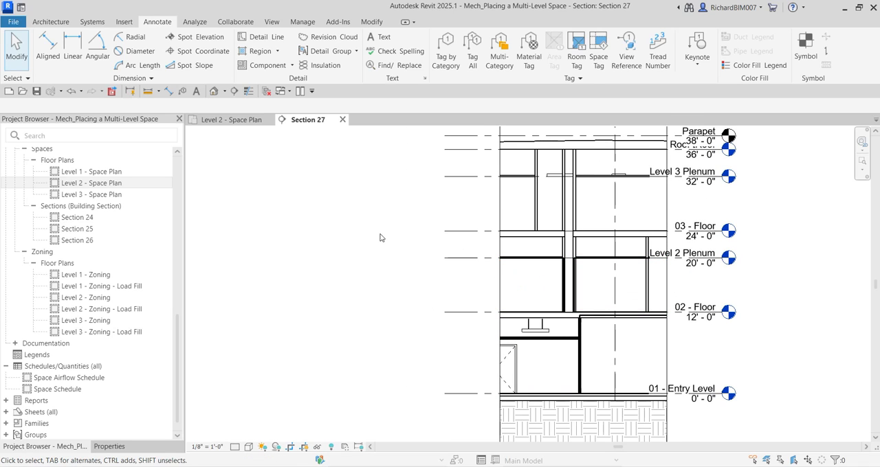
Tile the Level 2 space plan and the chase section side by side, with the chase framed in both views
left_click(240, 121)
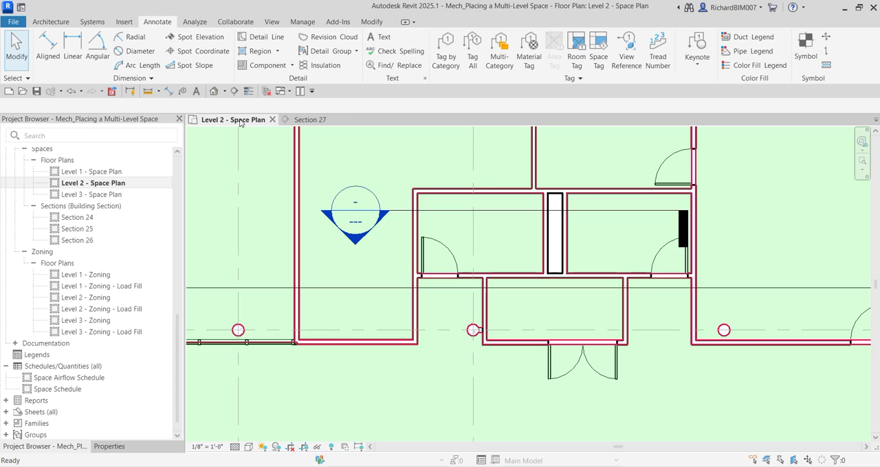
left_click(300, 91)
scroll(336, 270, "down", 5)
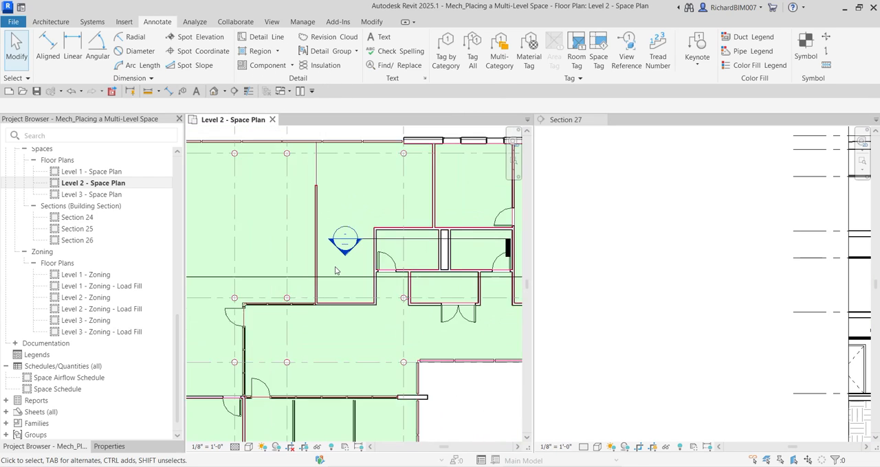
middle_click_drag(441, 291, 387, 304)
scroll(397, 274, "up", 5)
scroll(355, 261, "up", 1)
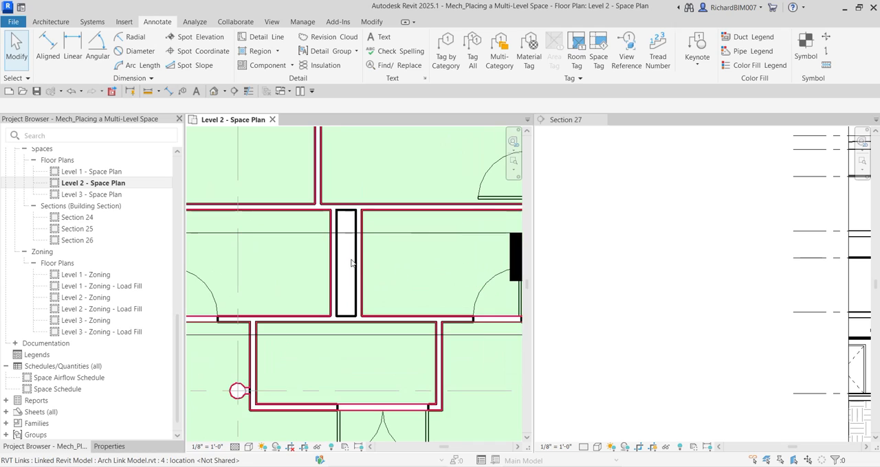
scroll(610, 262, "down", 3)
left_click(735, 290)
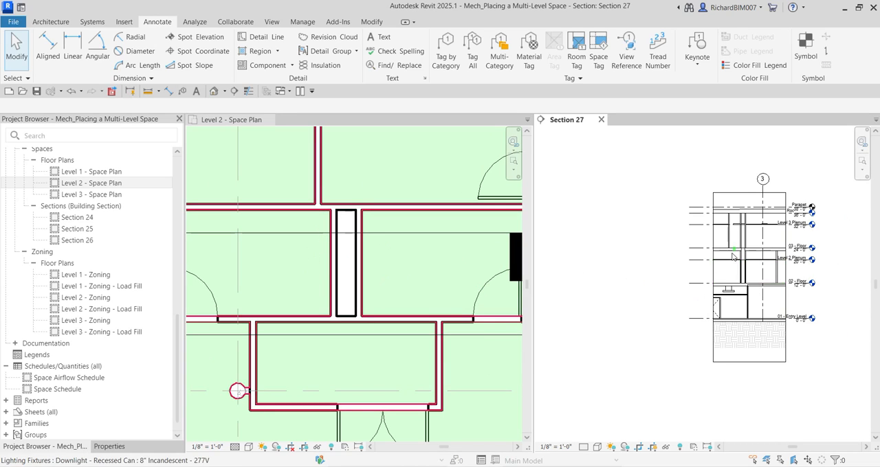
scroll(732, 237, "up", 4)
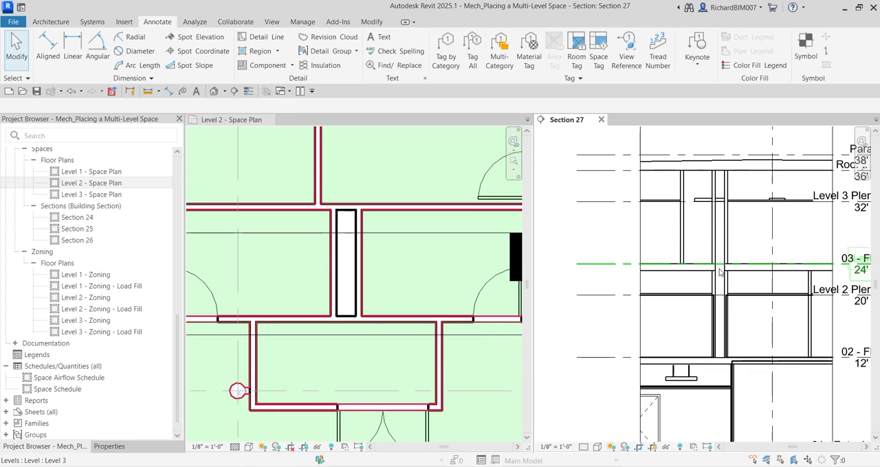
scroll(747, 257, "down", 1)
middle_click_drag(747, 257, 710, 265)
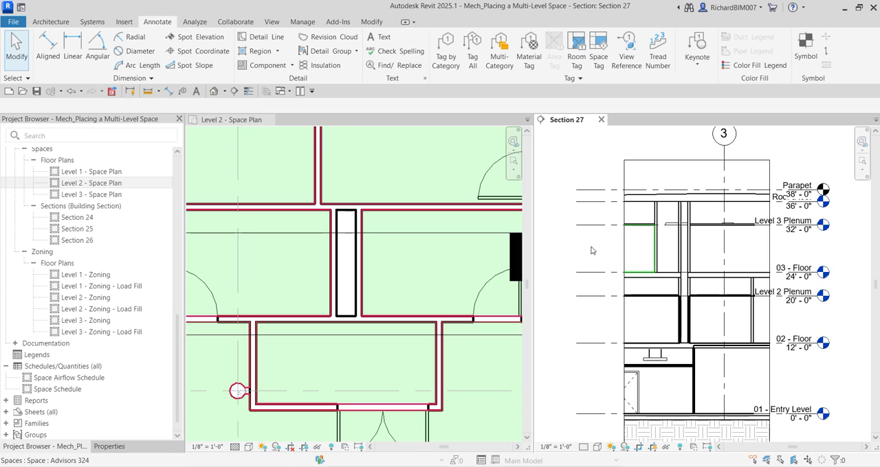
Turn on the Interior and Reference subcategories of Spaces in the section's visibility/graphics overrides
middle_click_drag(590, 249, 594, 239)
key("g")
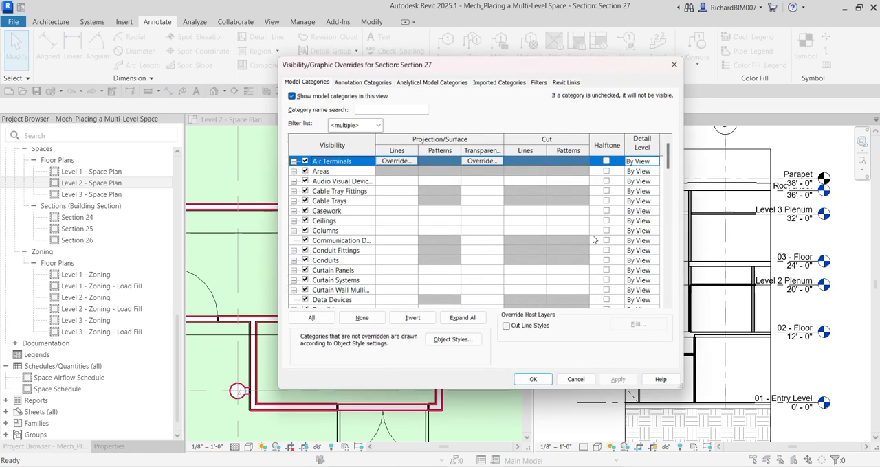
left_click(337, 263)
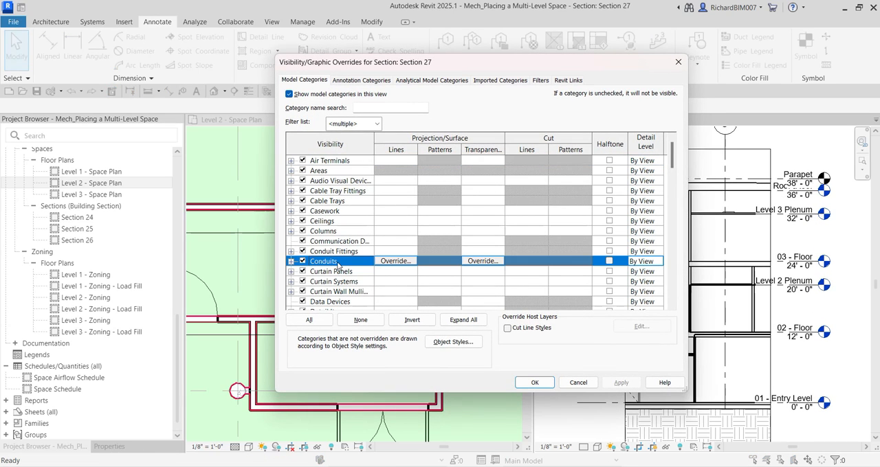
key("s")
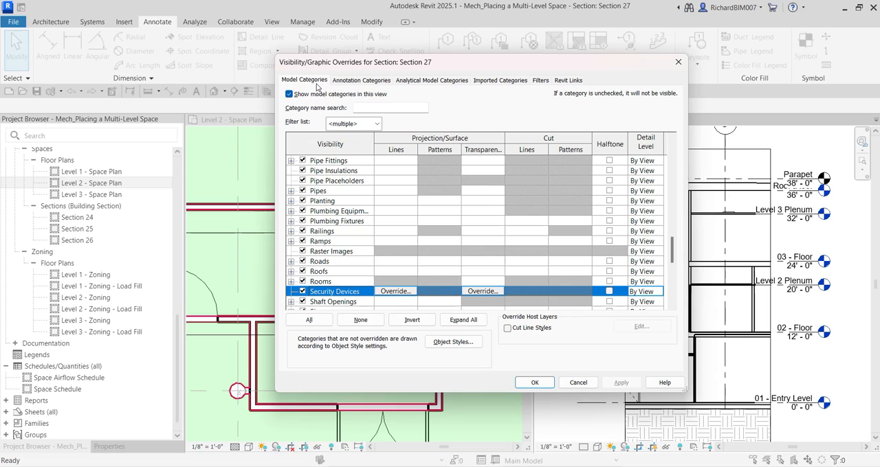
scroll(323, 295, "down", 2)
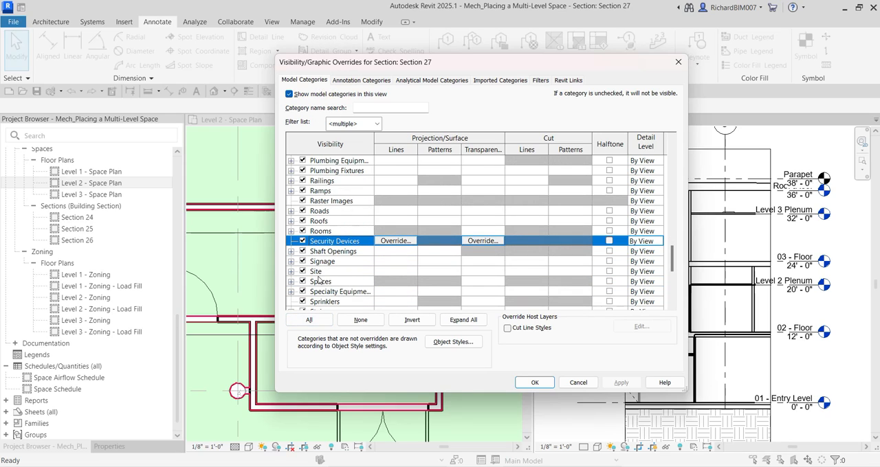
left_click(291, 282)
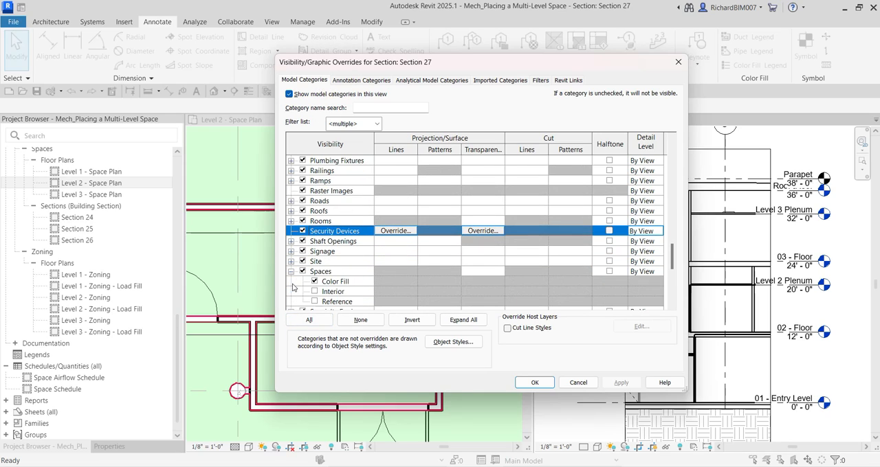
scroll(327, 284, "down", 2)
left_click(314, 262)
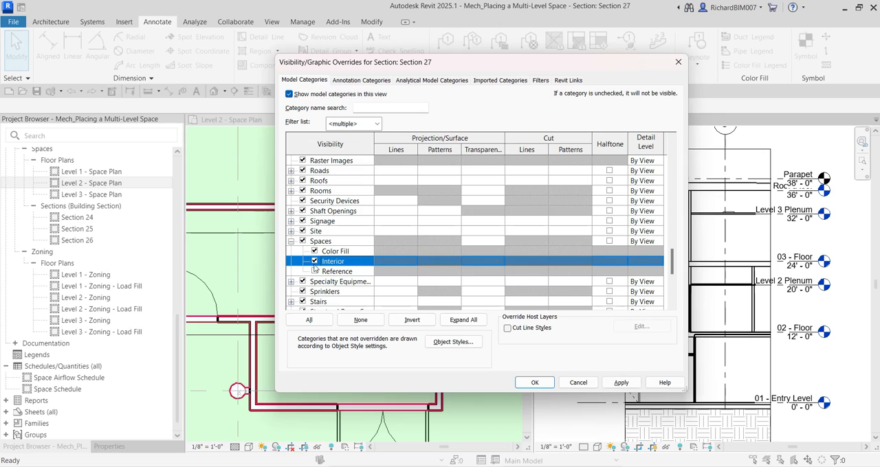
left_click(315, 272)
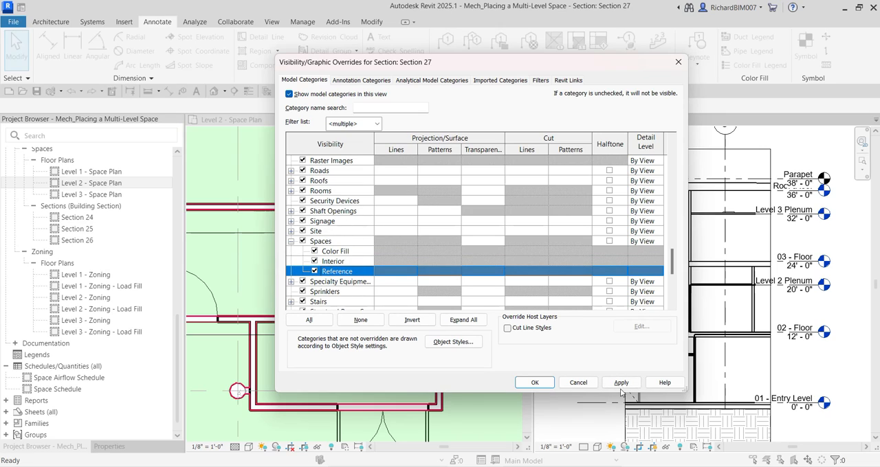
left_click(535, 383)
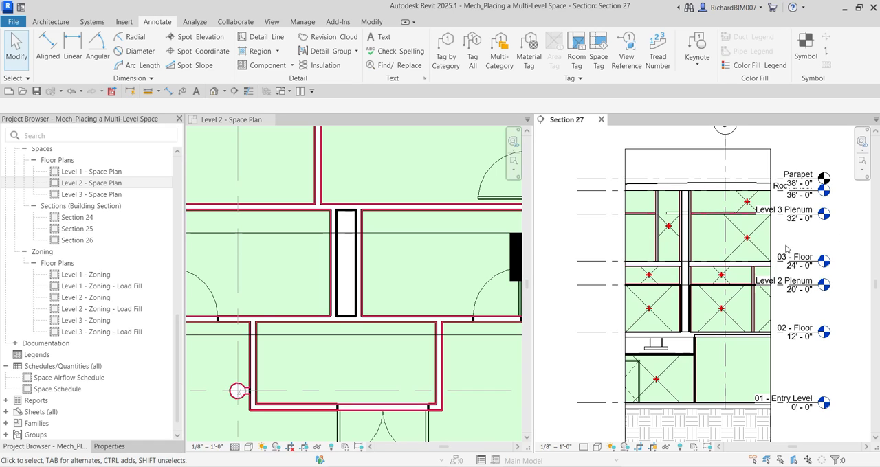
Start placing a space in the Level 2 space plan with its upper limit set to Level 3
scroll(786, 249, "up", 4)
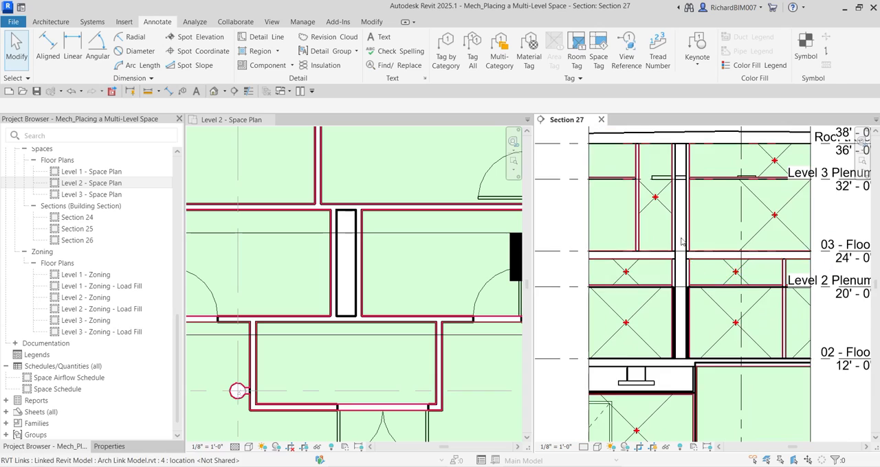
middle_click_drag(680, 240, 694, 281)
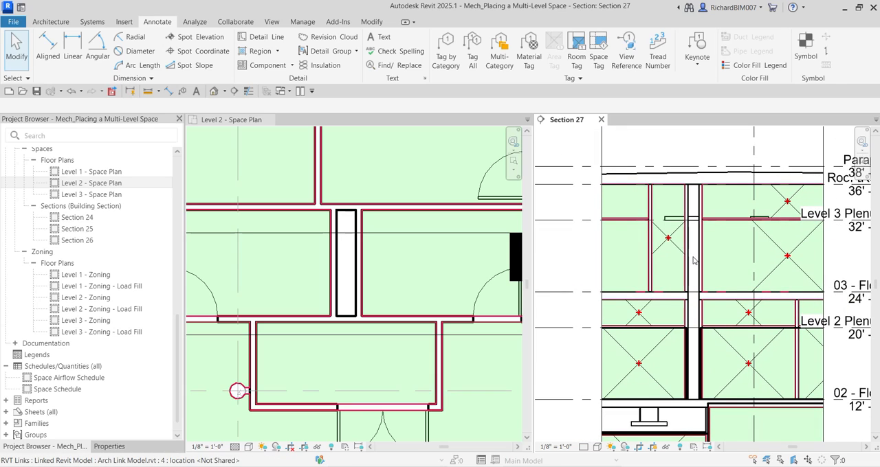
left_click(351, 272)
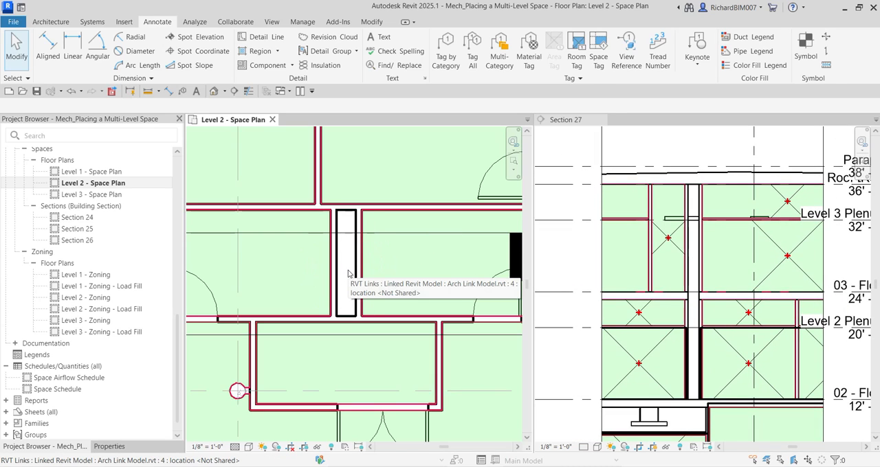
left_click(194, 23)
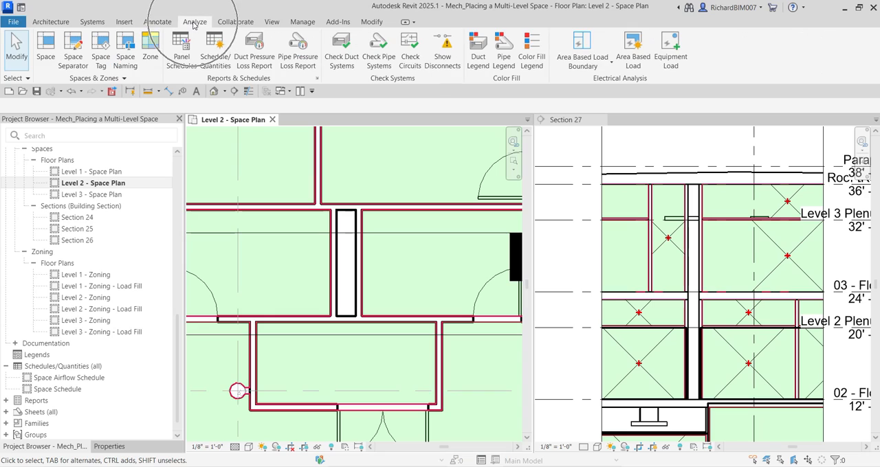
left_click(46, 46)
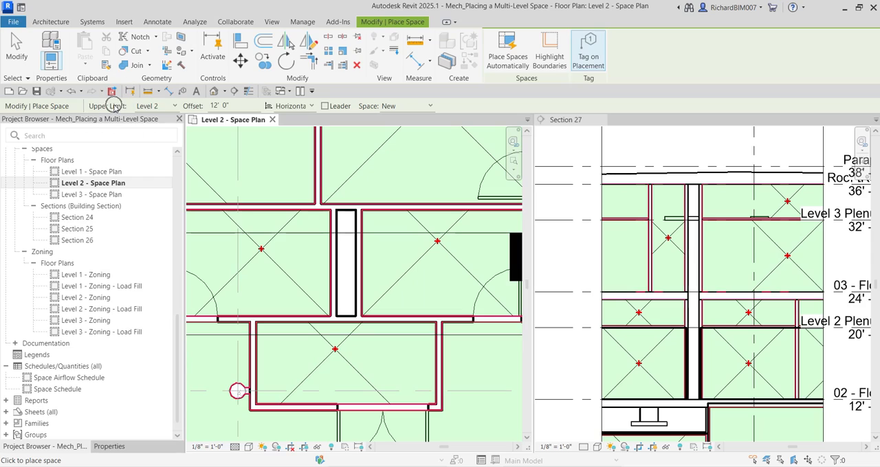
key("ctrl")
left_click(165, 108)
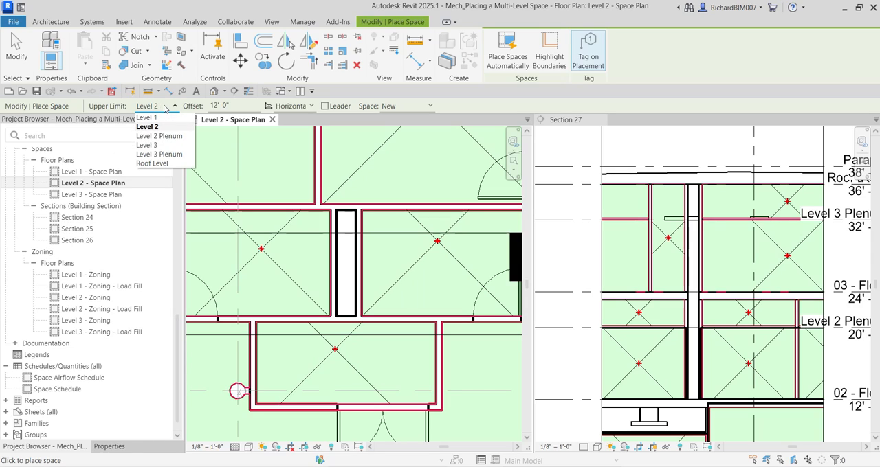
key("ctrl")
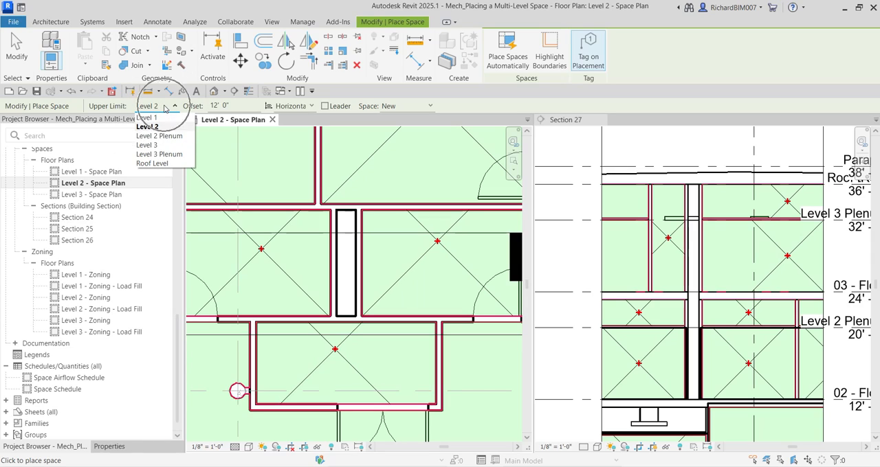
left_click(150, 147)
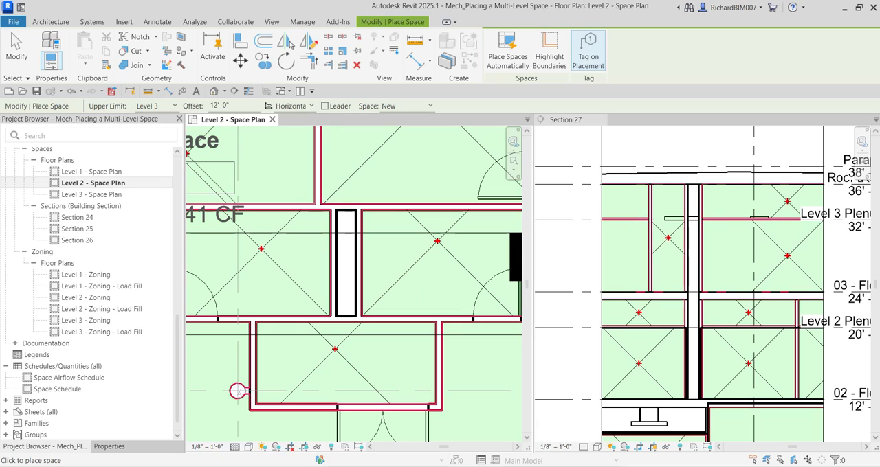
Set the upper limit offset to 0, place the tagged space inside the chase, and end the placement
double_click(219, 106)
type("0")
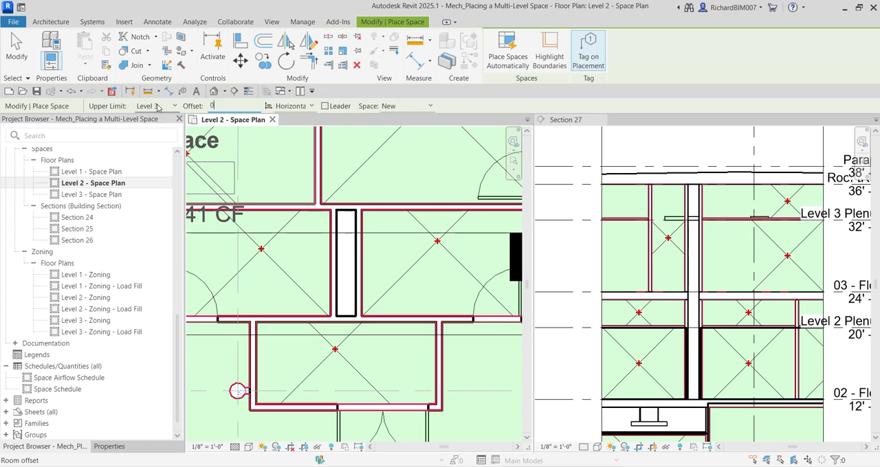
left_click(223, 108)
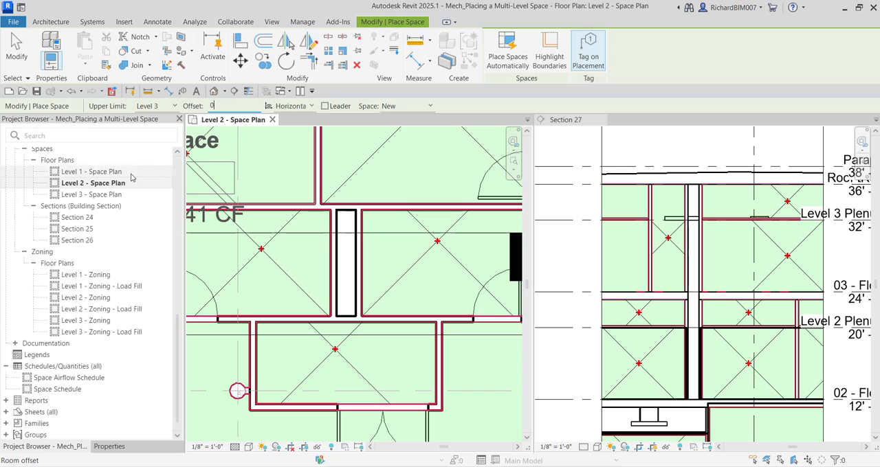
left_click(107, 184)
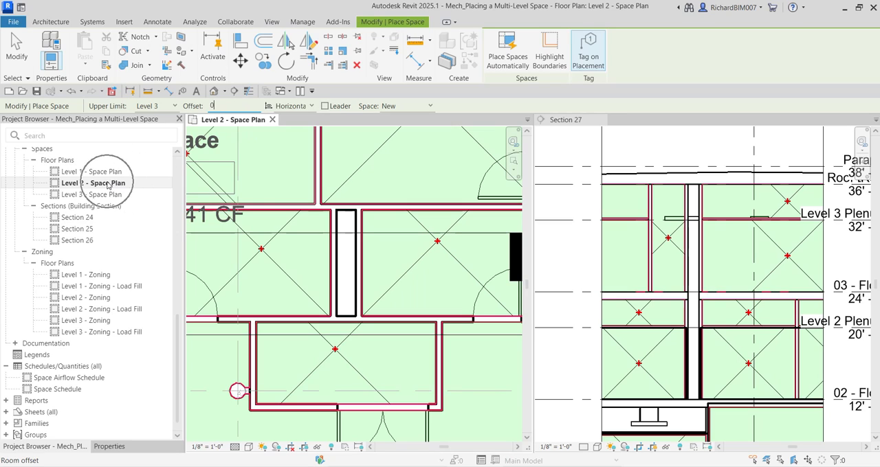
left_click(346, 266)
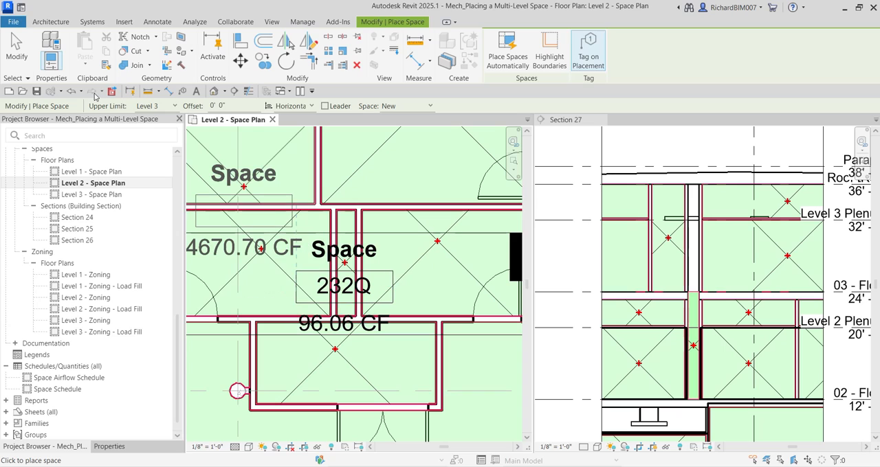
left_click(19, 50)
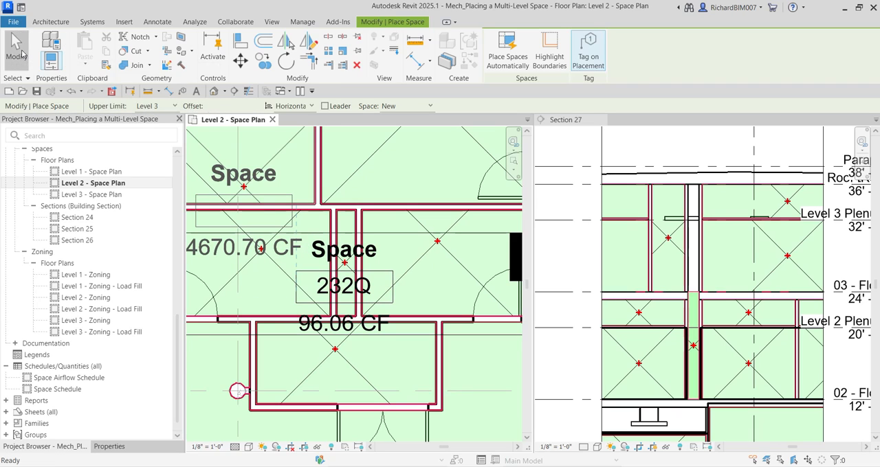
Examine the vertical extent of the new chase space against the levels in the section
left_click(733, 334)
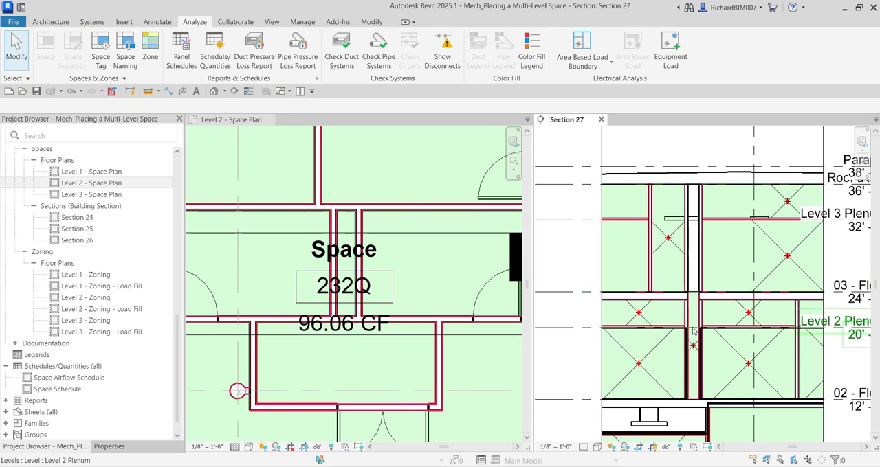
scroll(697, 309, "up", 3)
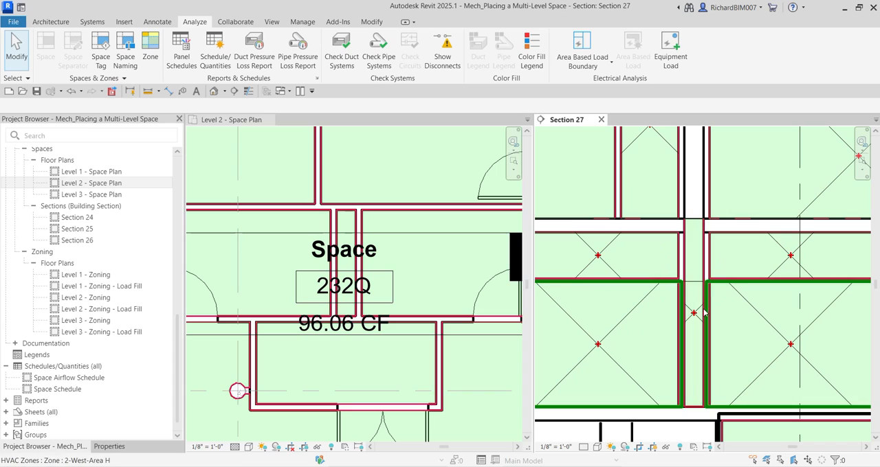
scroll(697, 275, "down", 3)
middle_click_drag(838, 339, 791, 339)
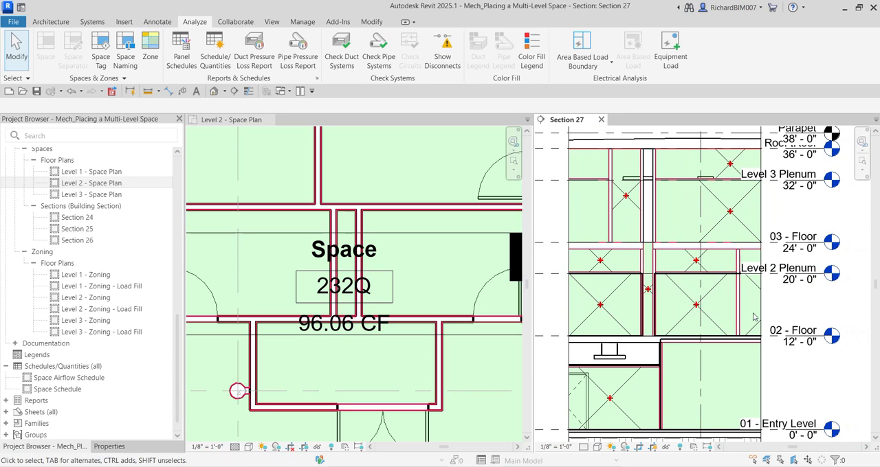
key("ctrl")
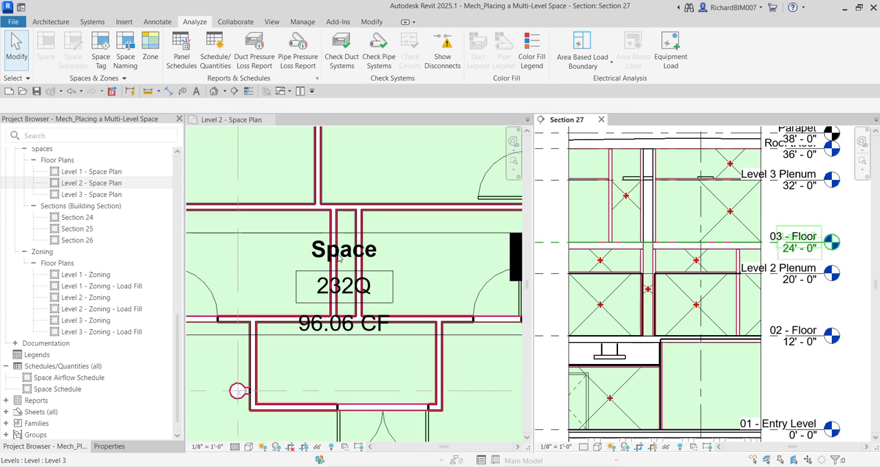
Rename the new space as Chase through its tag in the Level 2 space plan
scroll(339, 258, "up", 3)
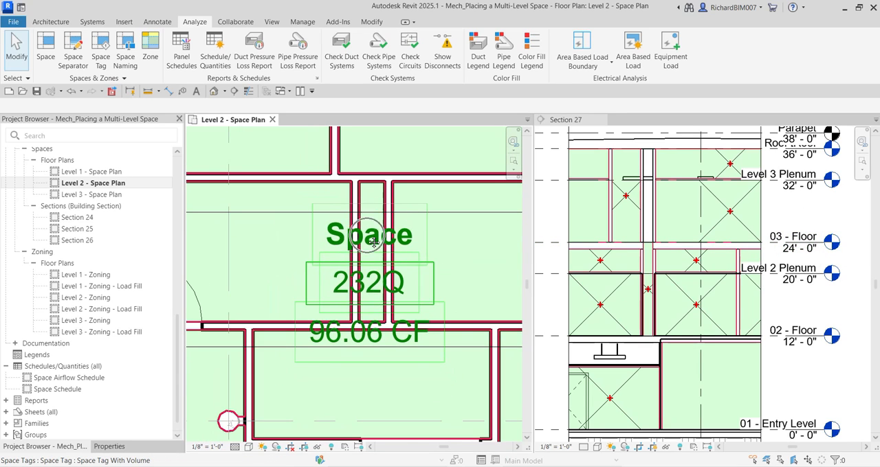
scroll(371, 241, "up", 2)
left_click(372, 240)
left_click(373, 239)
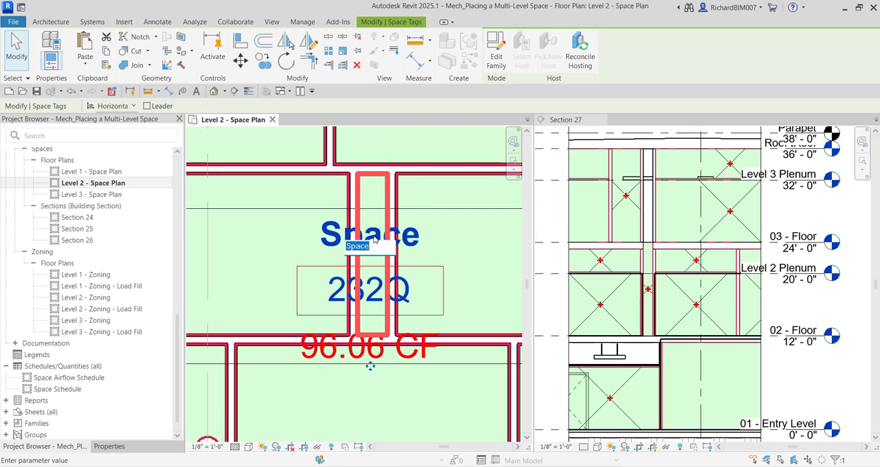
type("Chase")
key("Return")
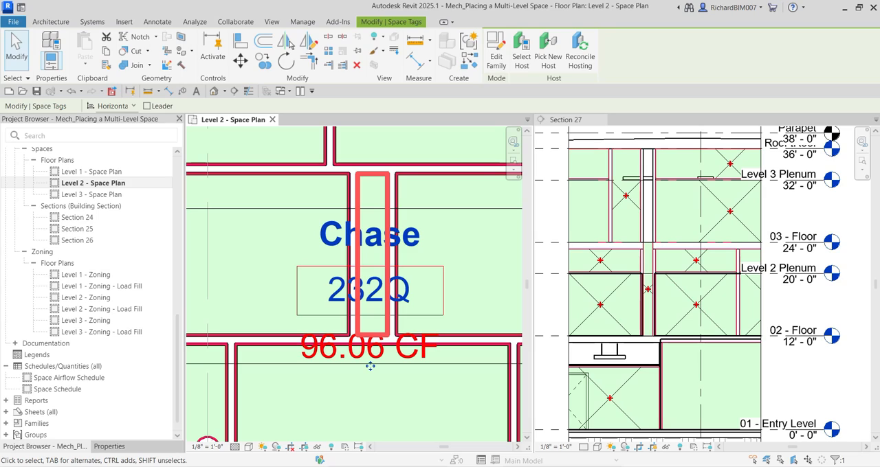
Set the chase space's number to 225PC in its tag and deselect the tag
left_click(371, 292)
type("225")
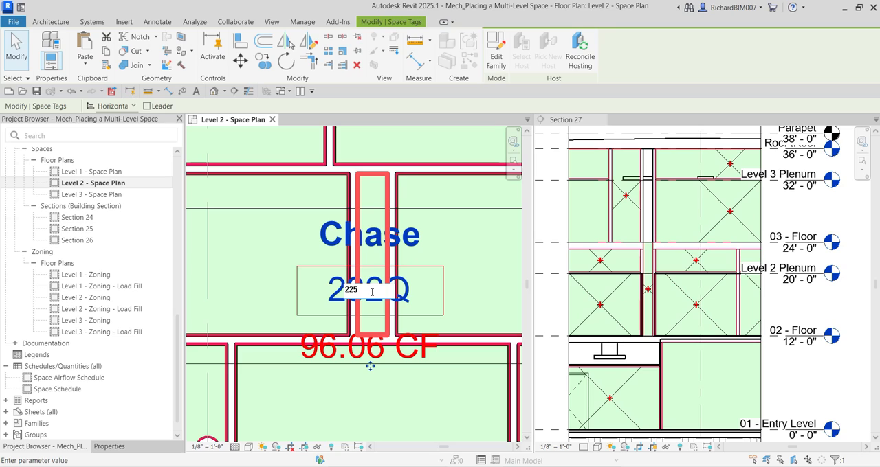
type("PC")
key("Return")
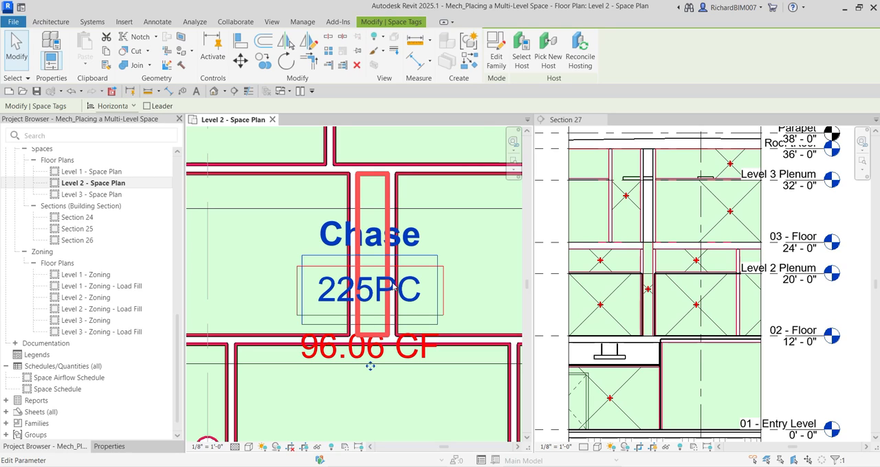
scroll(393, 289, "down", 5)
key("Escape")
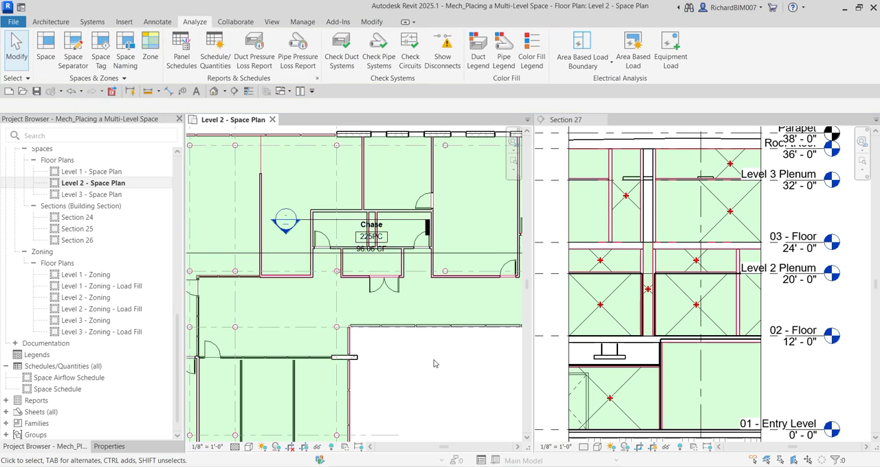
Select the chase space in the section, turn on its Plenum property, apply the change, and deselect it
scroll(656, 300, "up", 1)
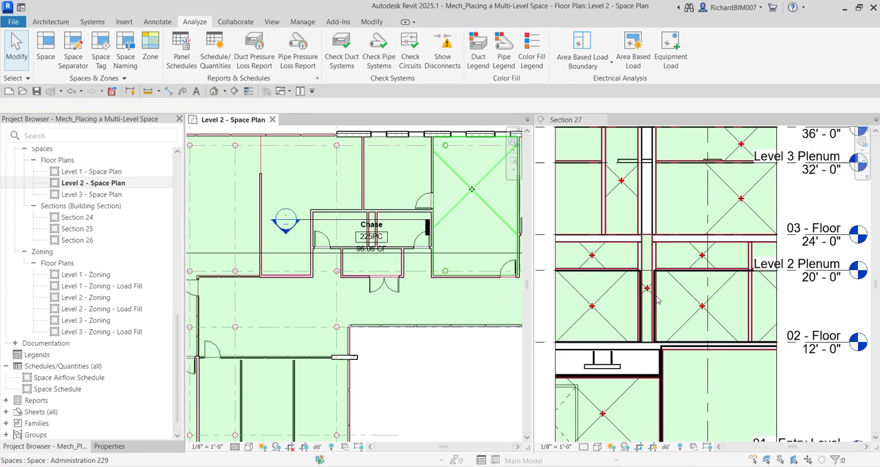
scroll(656, 300, "up", 3)
left_click(650, 289)
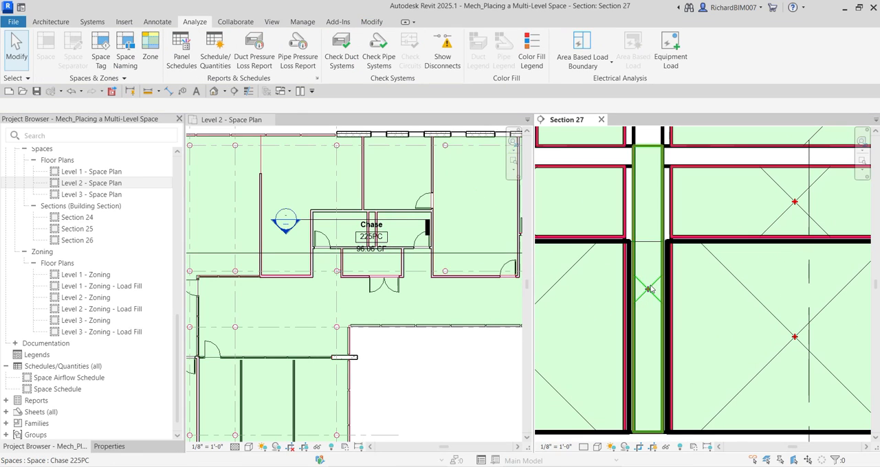
left_click(650, 290)
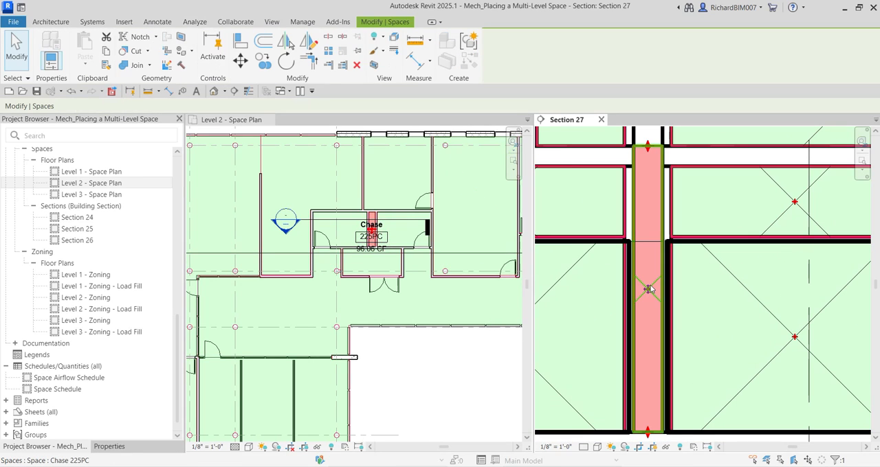
left_click(115, 450)
scroll(126, 386, "down", 10)
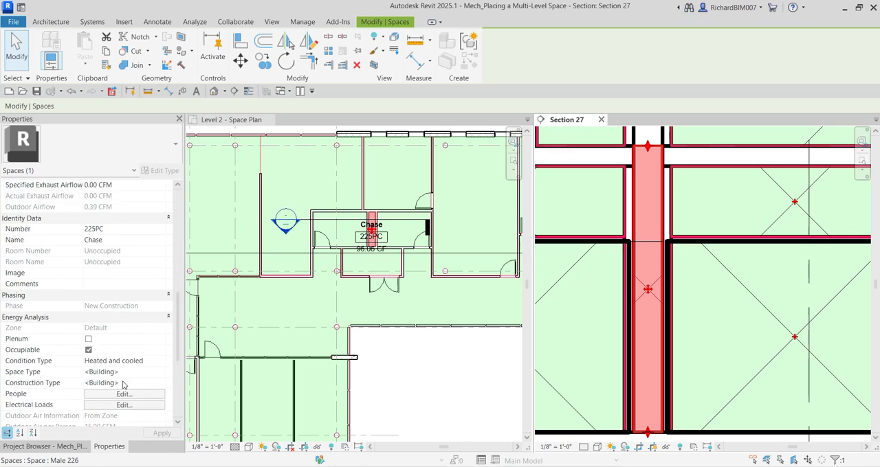
scroll(124, 386, "down", 2)
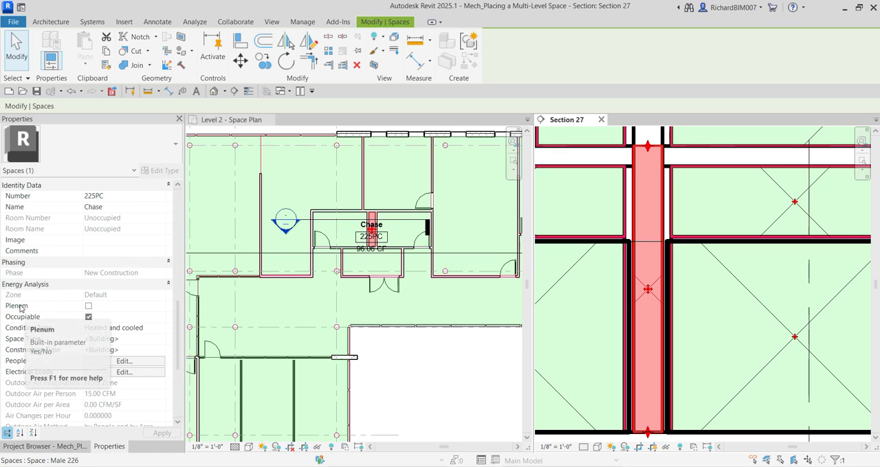
left_click(88, 307)
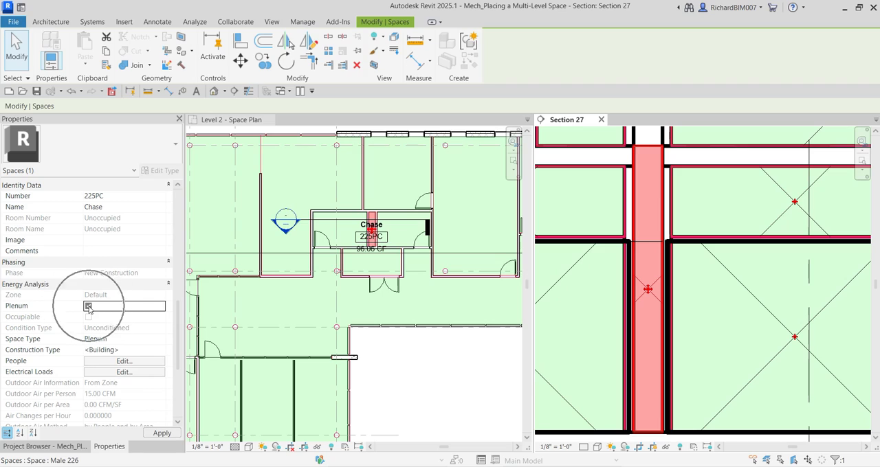
left_click(162, 433)
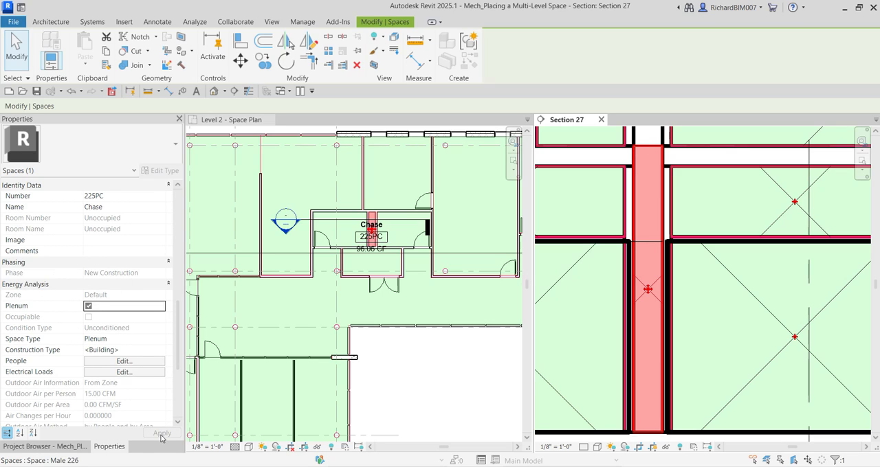
left_click(441, 397)
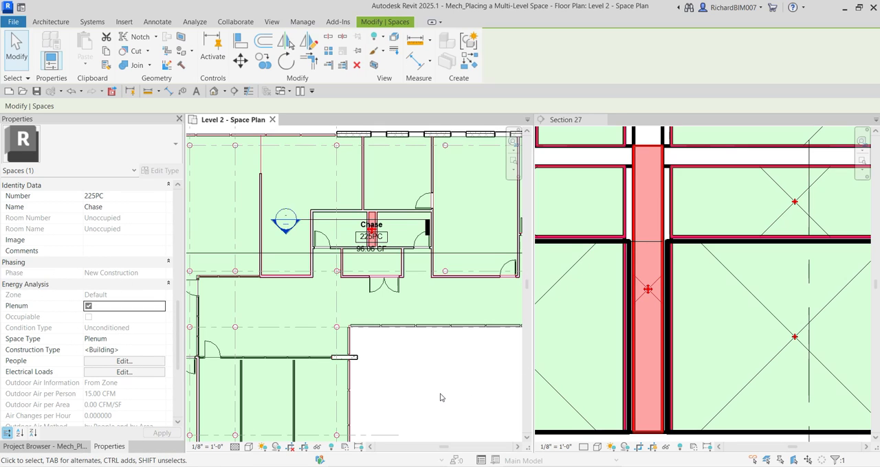
left_click(17, 48)
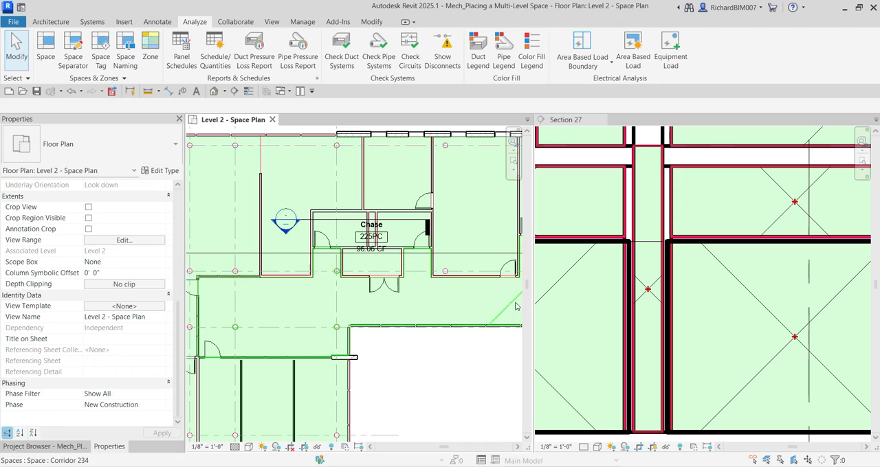
Examine the chase in the Level 2 plan and its continuation above Level 3 in the section
scroll(393, 269, "down", 2)
scroll(386, 244, "up", 2)
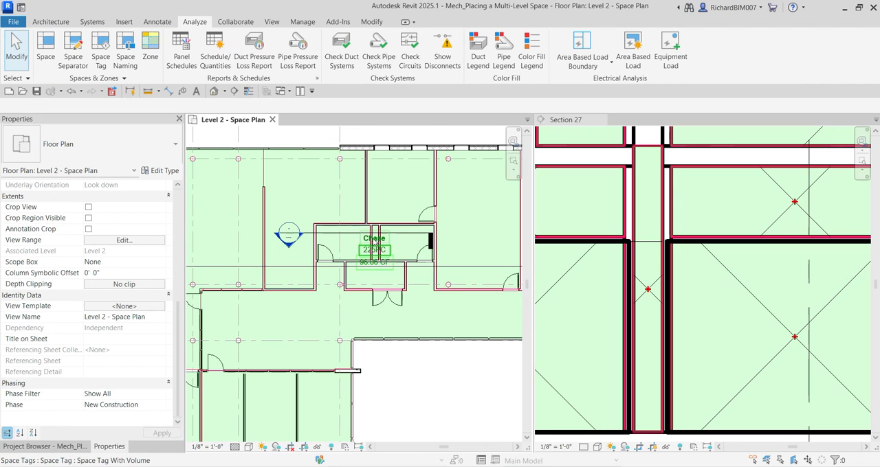
scroll(375, 242, "up", 3)
scroll(385, 251, "down", 3)
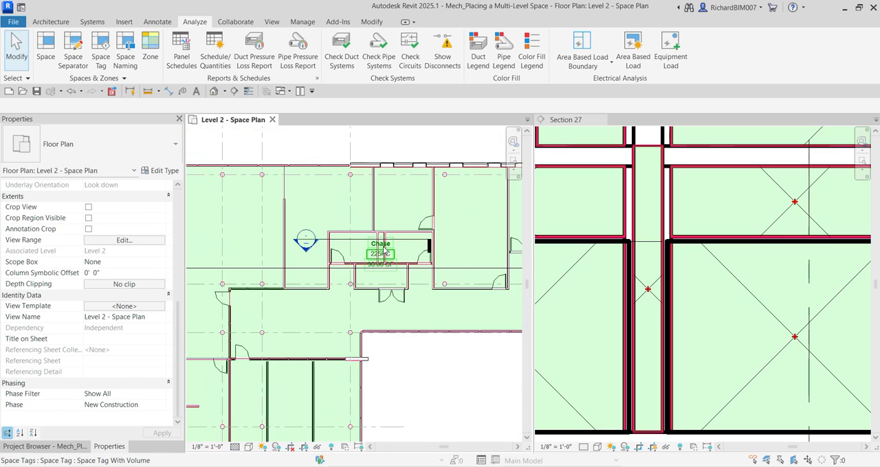
left_click(652, 310)
scroll(651, 310, "down", 4)
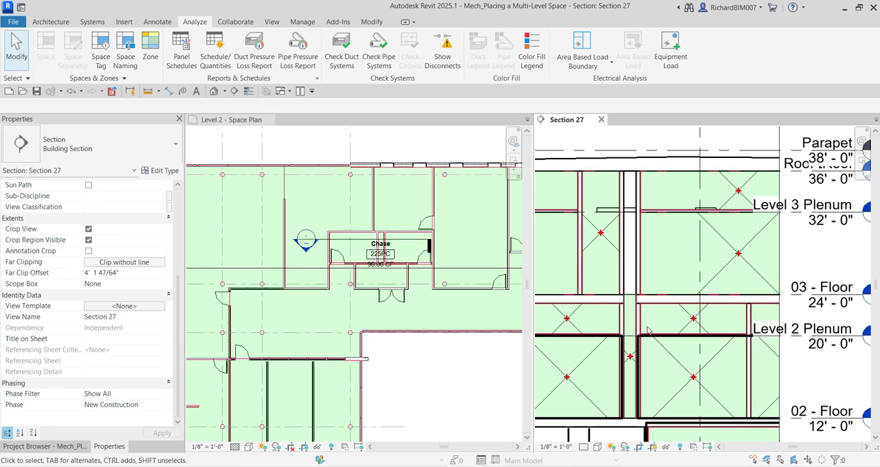
Select chase space 225PC in the section and set its Upper Limit to Roof Level
scroll(642, 328, "up", 3)
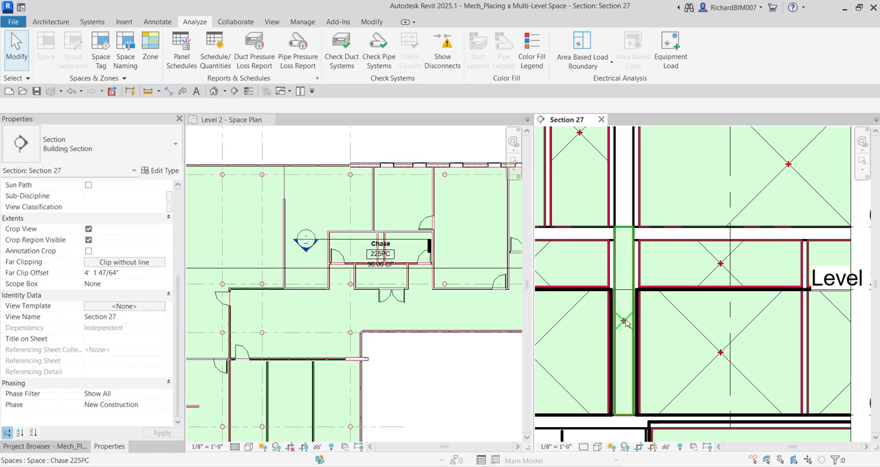
left_click(624, 322)
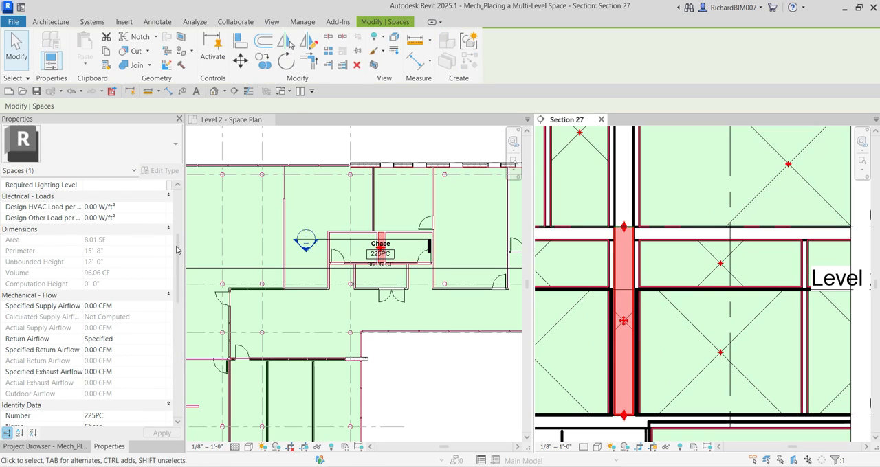
left_click_drag(176, 250, 179, 203)
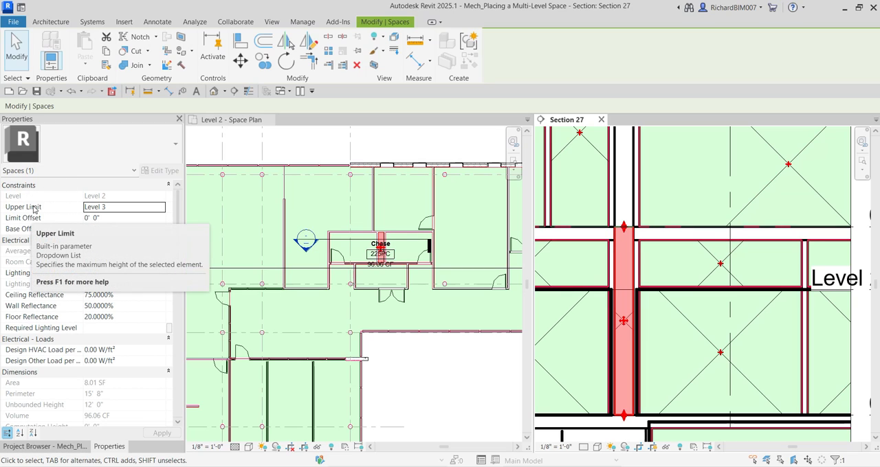
left_click(137, 206)
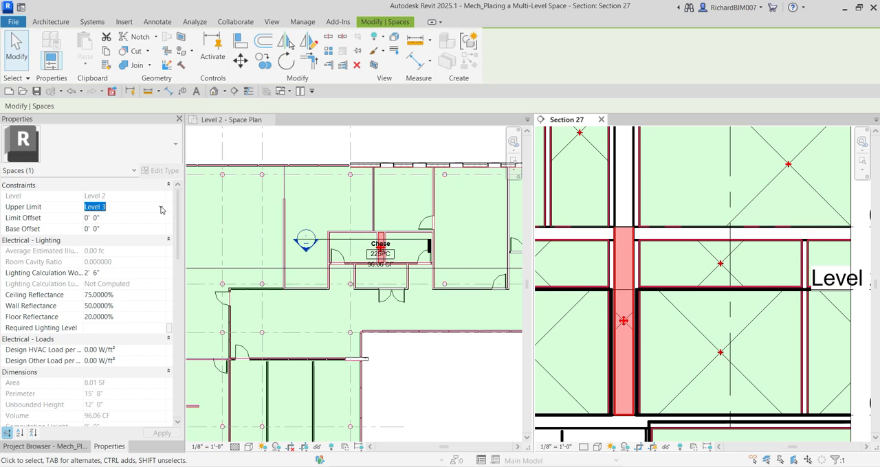
left_click(161, 208)
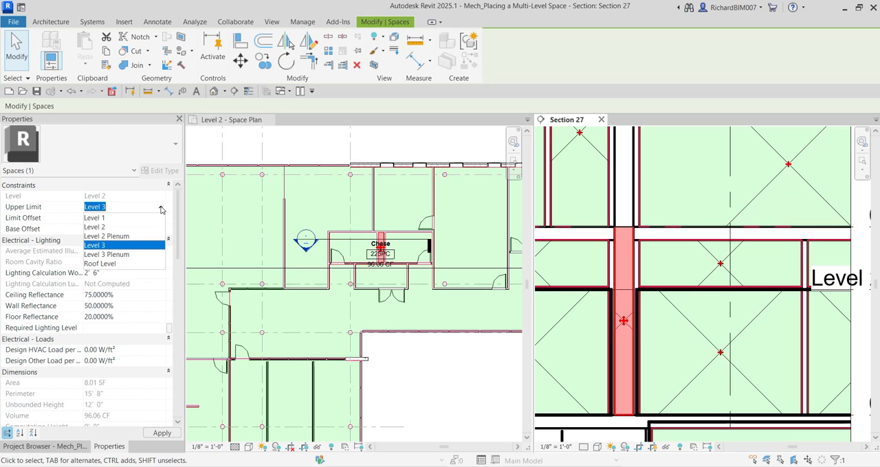
left_click(108, 264)
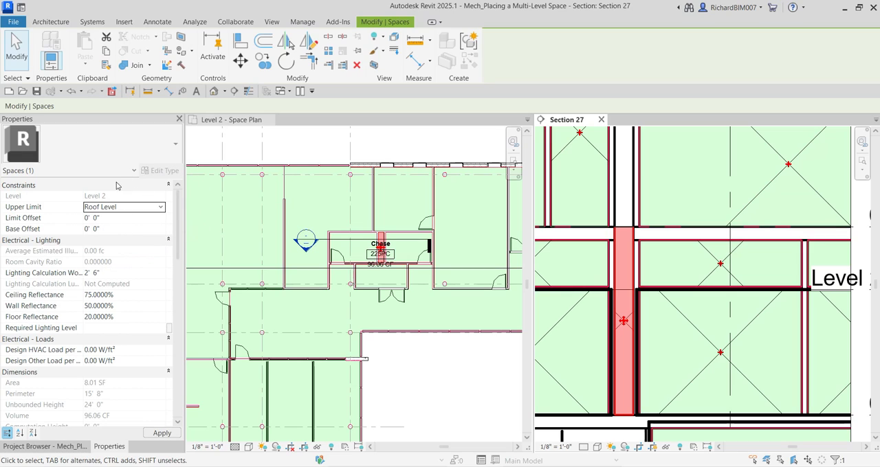
Set the chase space's Limit Offset to 4' 0", apply the change, check its extent in the section, and deselect it
left_click(110, 218)
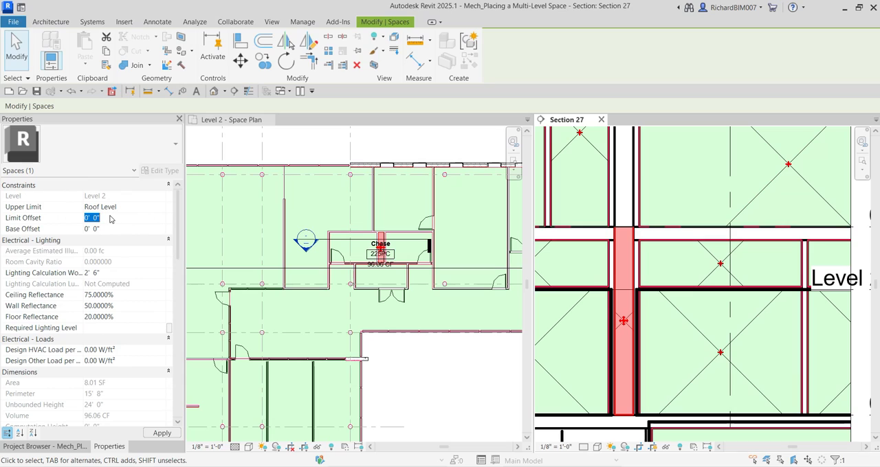
type("44")
left_click(133, 206)
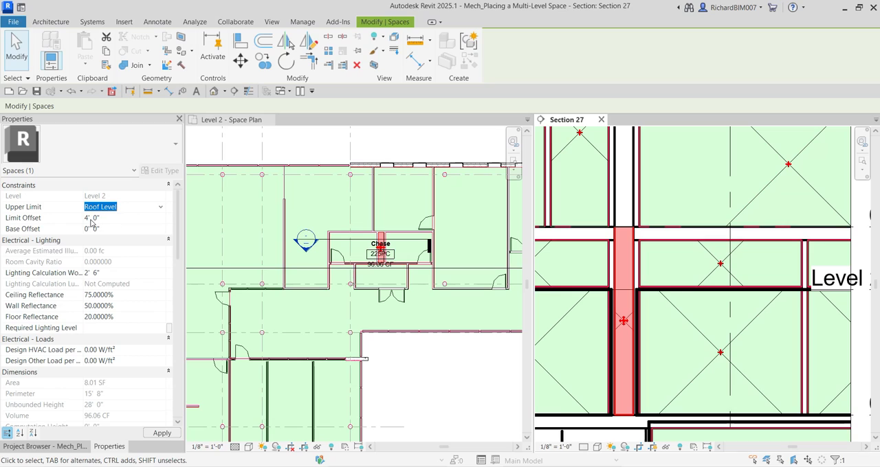
key("ctrl")
key("ctrl")
key("ctrl")
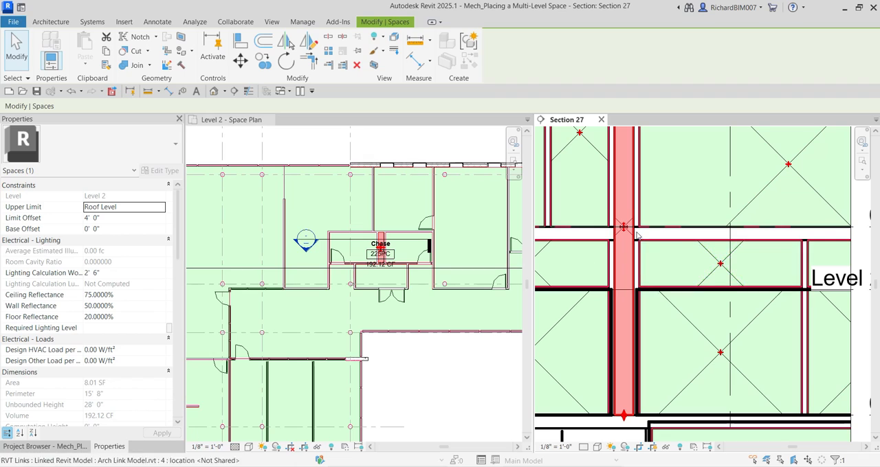
scroll(622, 267, "down", 4)
key("ctrl")
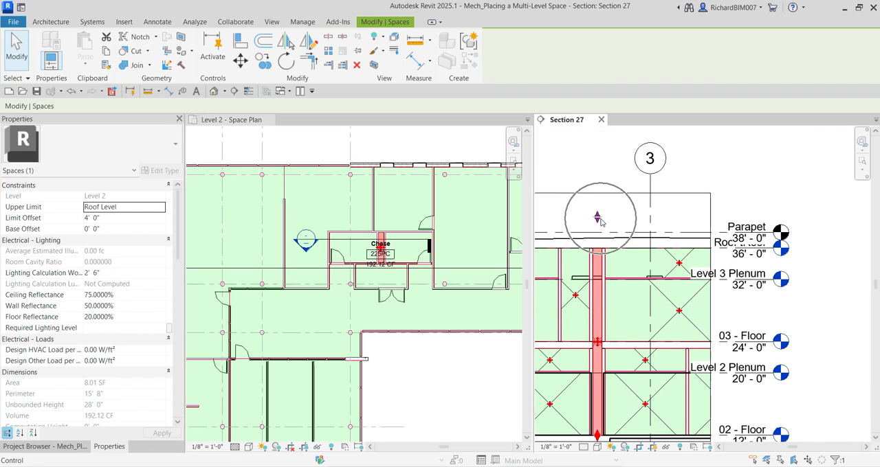
left_click(772, 178)
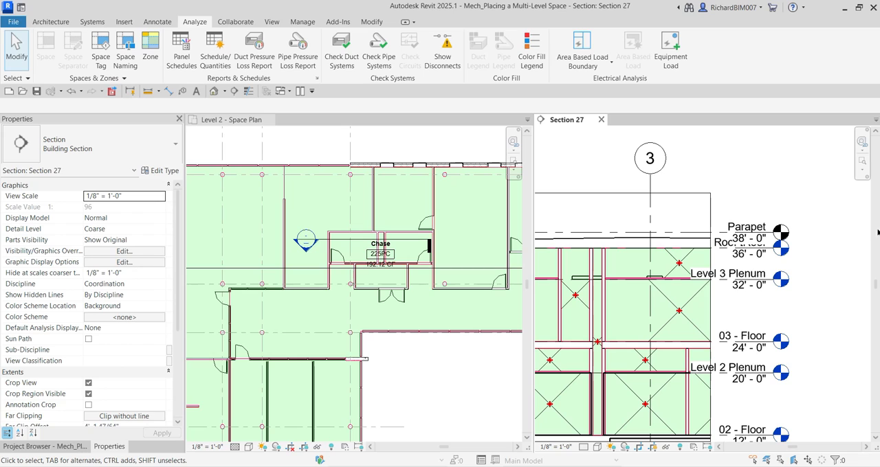
scroll(709, 199, "down", 5)
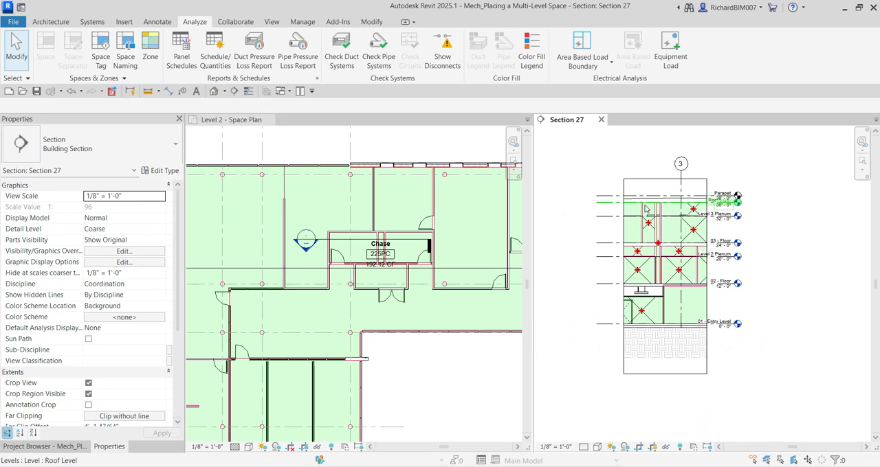
scroll(646, 233, "up", 3)
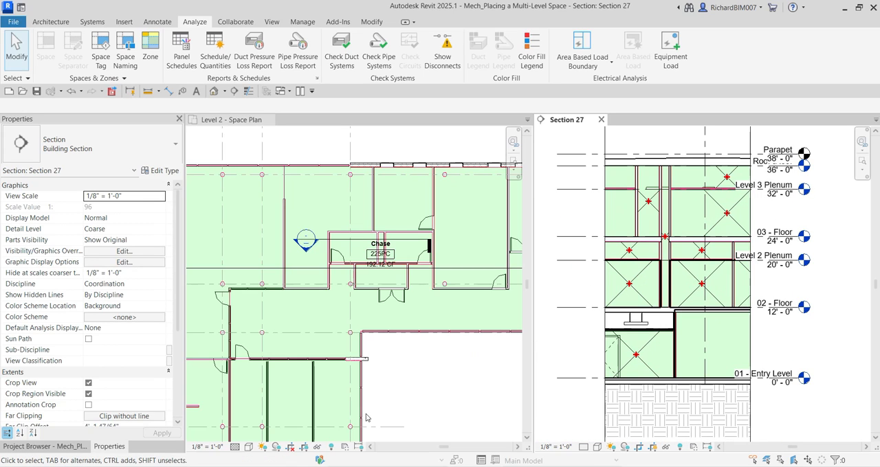
Open the Level 3 - Space Plan and close the Section 27 and Level 2 - Space Plan views
left_click(87, 446)
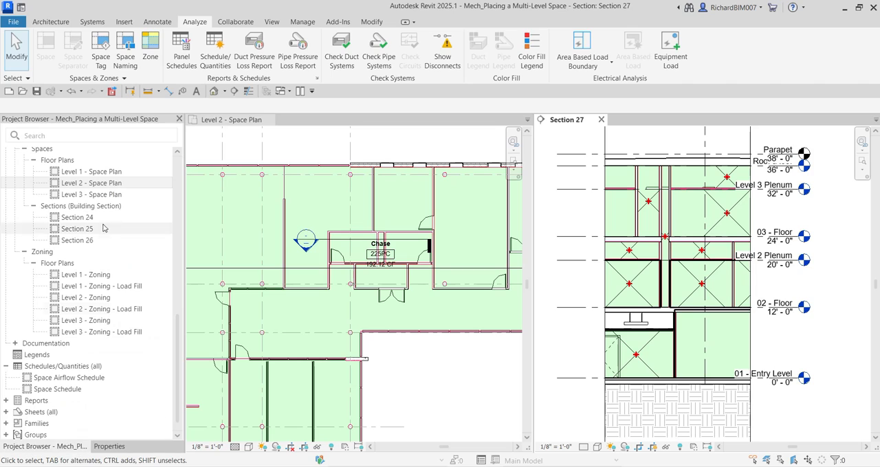
double_click(94, 195)
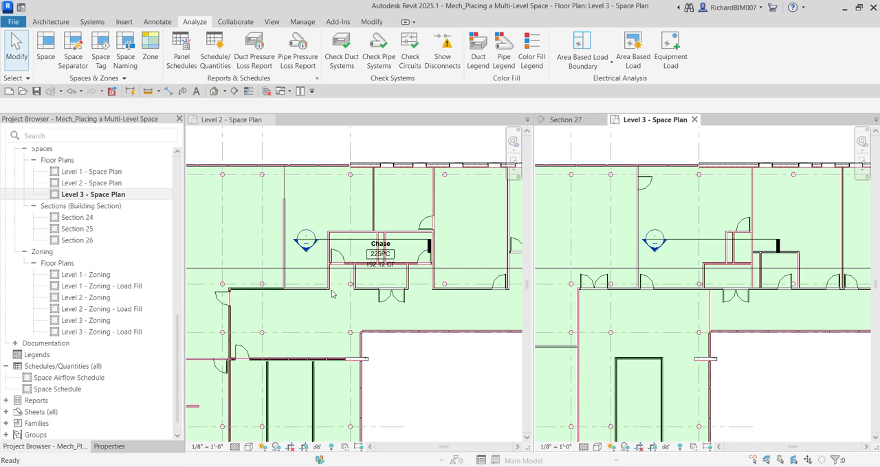
left_click(600, 120)
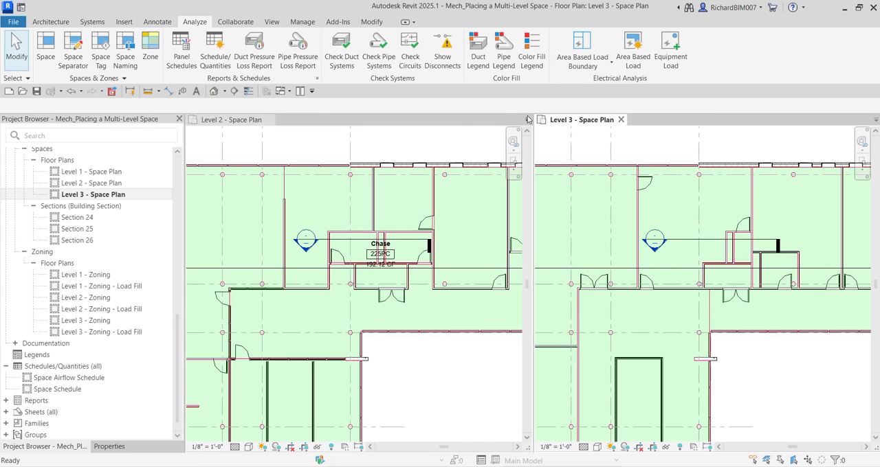
left_click(271, 120)
scroll(495, 246, "down", 5)
middle_click_drag(494, 245, 505, 203)
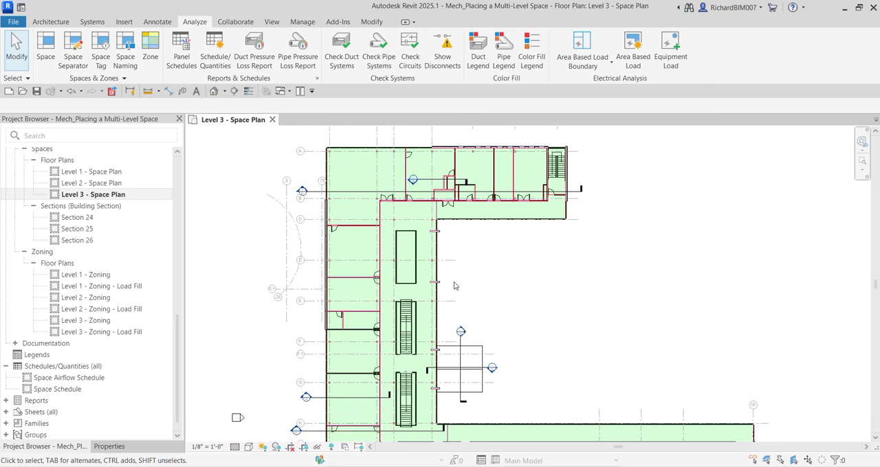
scroll(456, 285, "down", 2)
middle_click_drag(463, 273, 436, 248)
scroll(434, 287, "up", 1)
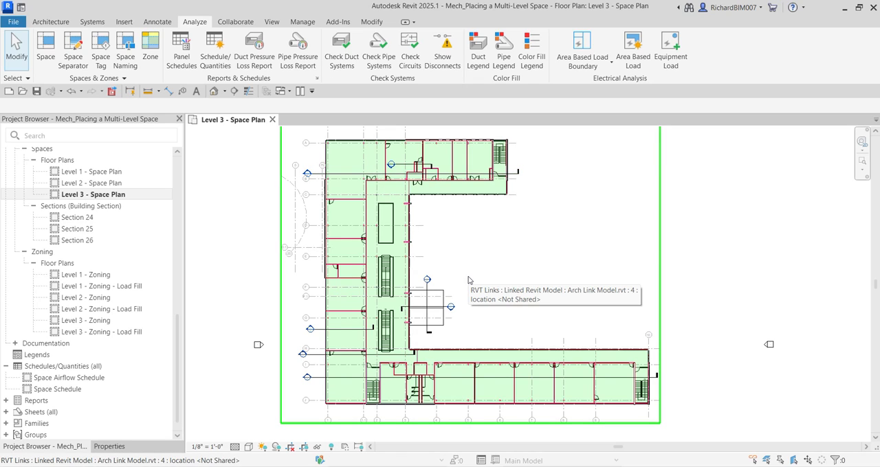
left_click(157, 22)
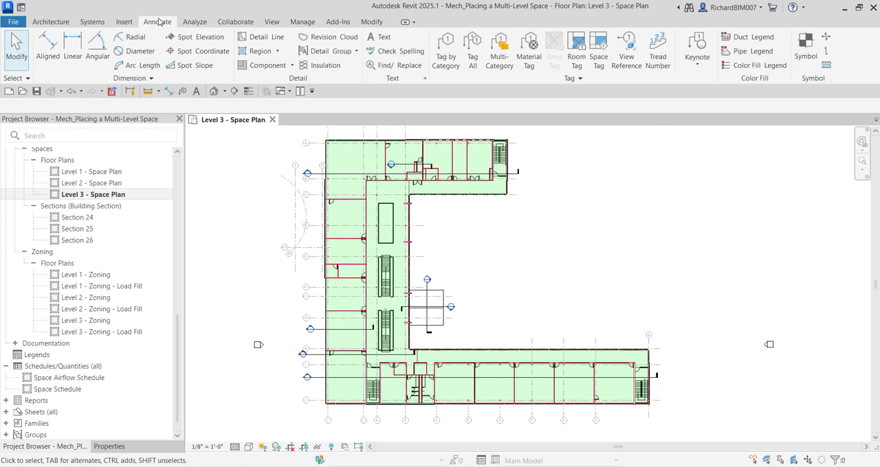
left_click(447, 57)
scroll(356, 170, "up", 3)
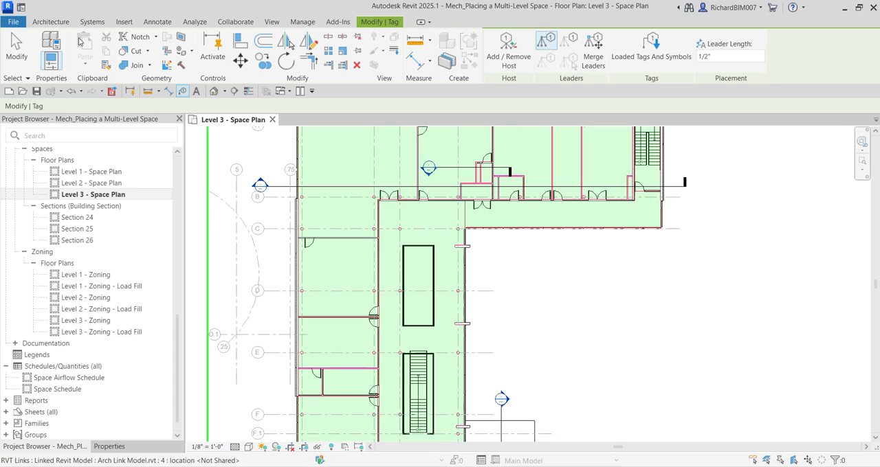
left_click(15, 47)
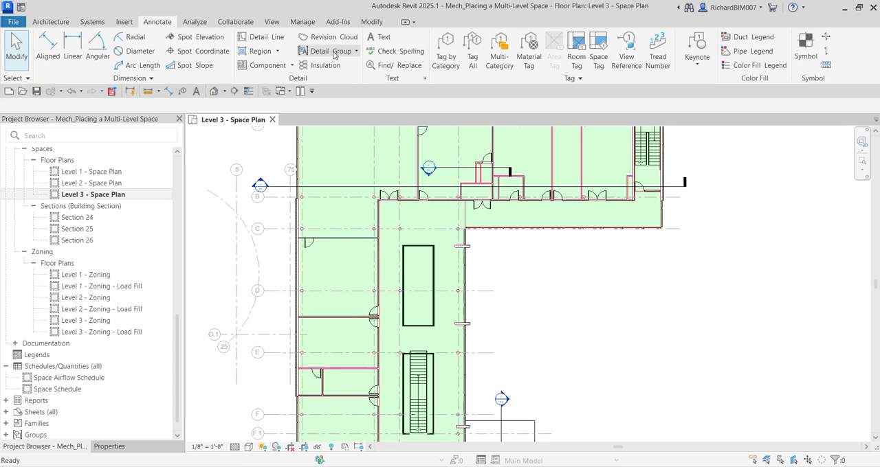
Tag all untagged spaces in the Level 3 plan with the Space Tag With Volume type
left_click(466, 62)
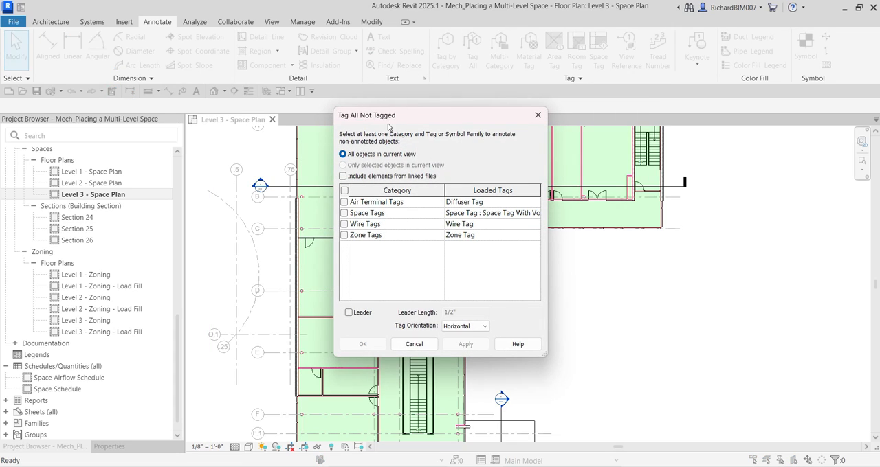
left_click(344, 214)
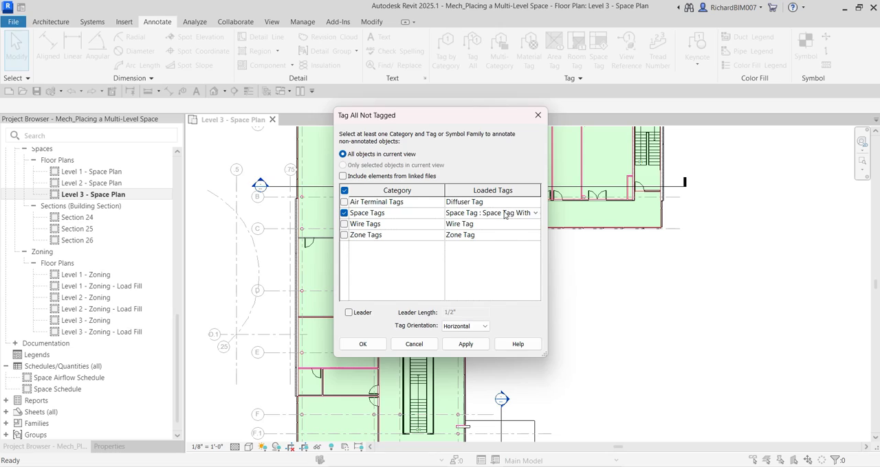
left_click(499, 213)
left_click(534, 214)
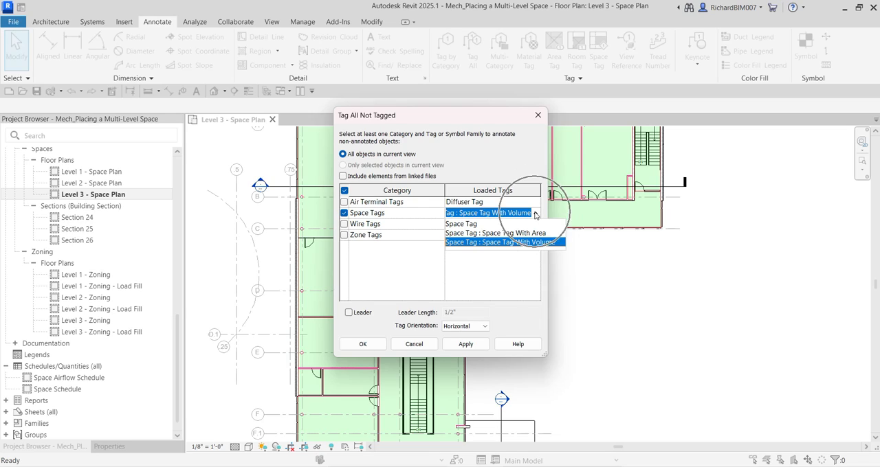
left_click(500, 166)
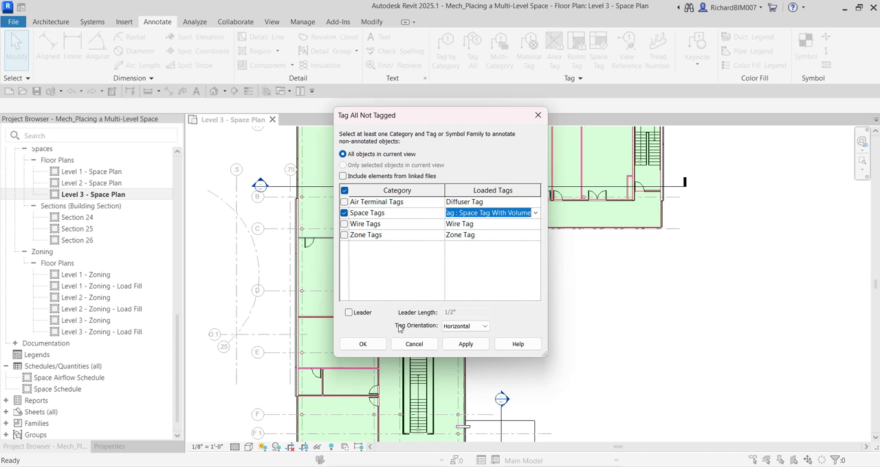
left_click(363, 344)
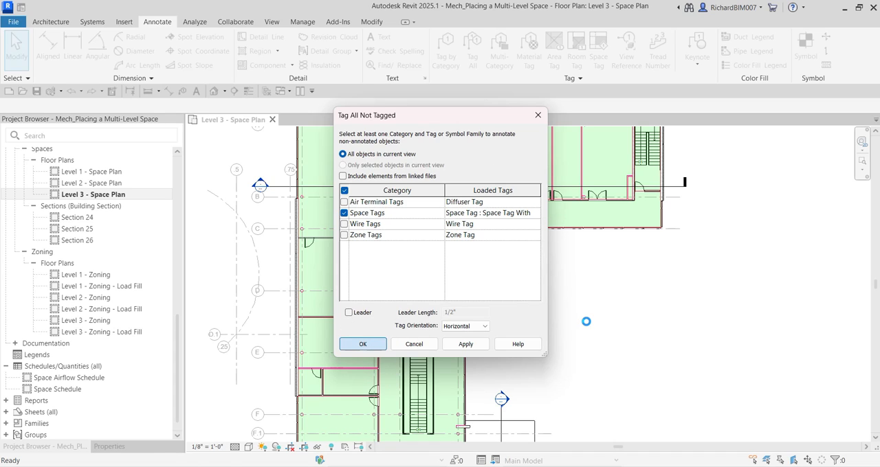
Examine the space tags in the Level 3 plan, especially those around the chases, Electrical and Toilet
scroll(537, 302, "down", 3)
middle_click_drag(549, 274, 548, 234)
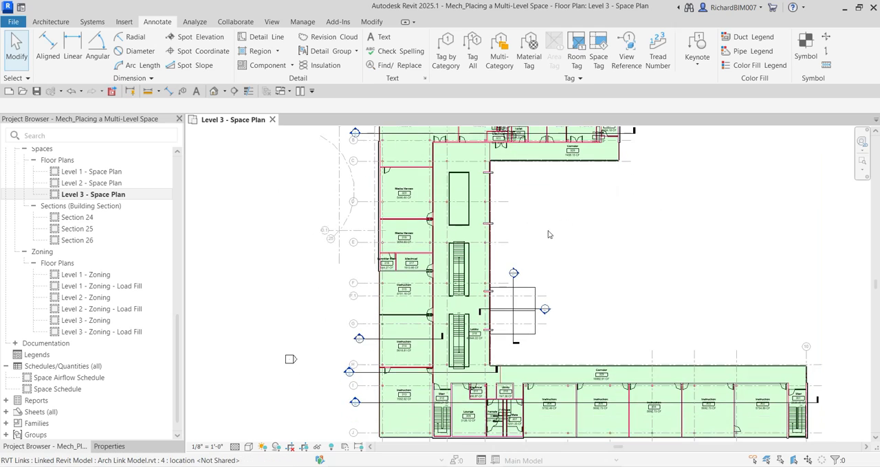
scroll(548, 234, "down", 2)
scroll(494, 171, "up", 5)
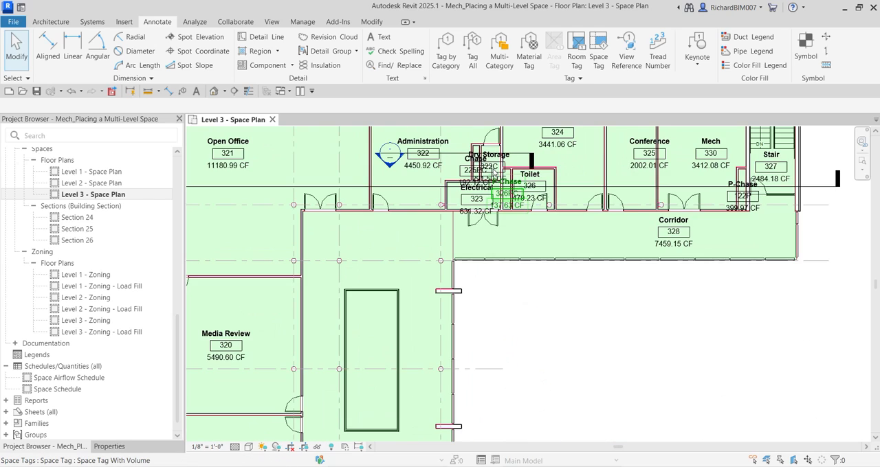
scroll(480, 189, "up", 5)
scroll(380, 292, "down", 3)
scroll(460, 242, "up", 2)
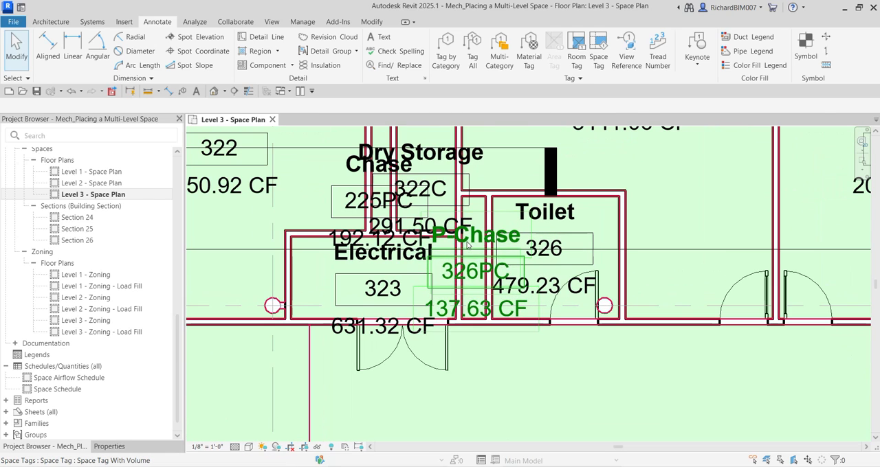
scroll(459, 235, "down", 1)
middle_click_drag(452, 220, 473, 242)
middle_click_drag(531, 335, 513, 307)
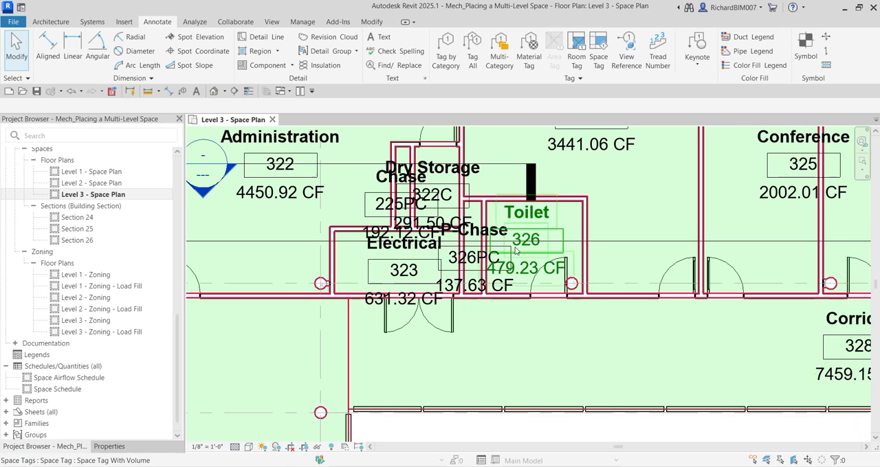
Move the Dry Storage 322C tag clear of the chase tag to above its space, and turn on its leader
middle_click_drag(515, 251, 568, 326)
scroll(482, 240, "up", 2)
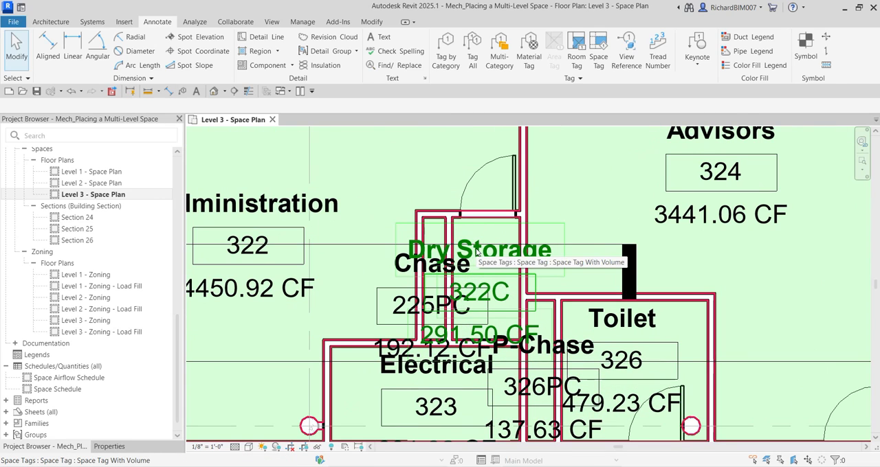
left_click(480, 252)
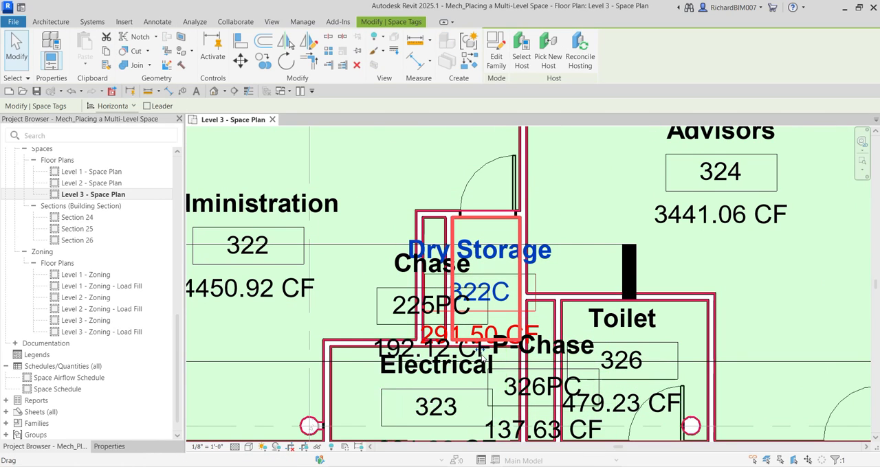
scroll(493, 355, "up", 2)
scroll(483, 350, "down", 2)
scroll(481, 348, "down", 1)
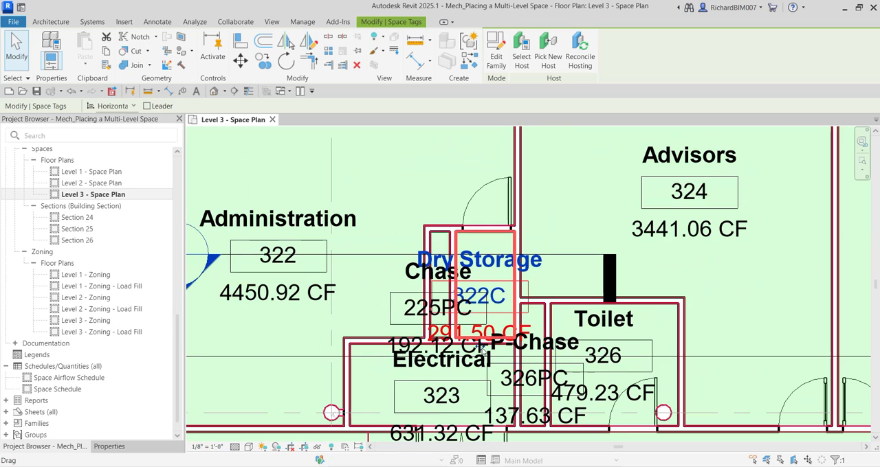
left_click_drag(483, 351, 416, 145)
scroll(469, 217, "down", 1)
middle_click_drag(470, 217, 467, 262)
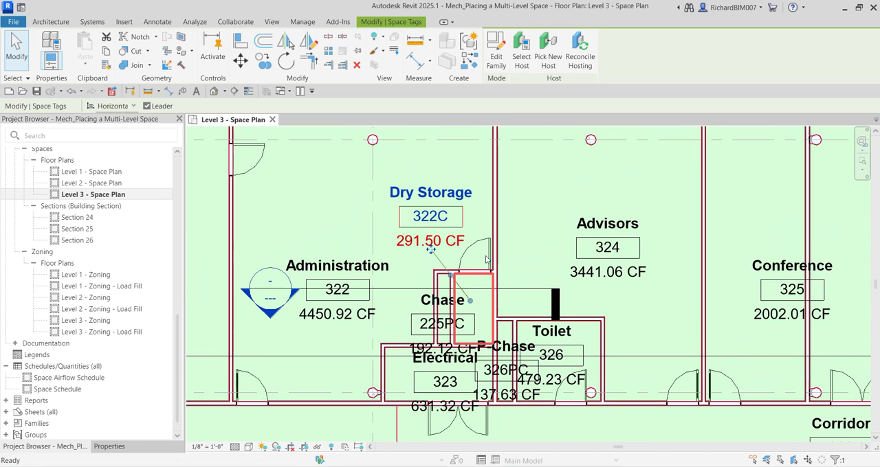
middle_click_drag(515, 375, 557, 309)
scroll(603, 306, "up", 1)
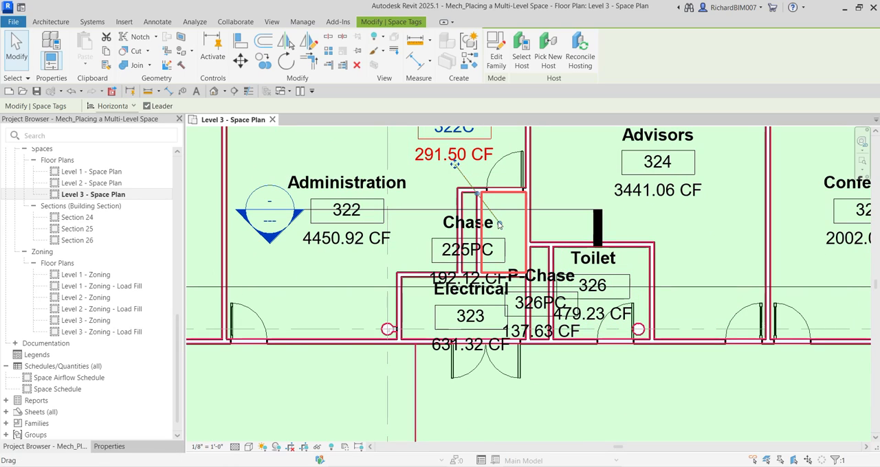
Deselect the Dry Storage tag and review the tagged spaces across the Level 3 plan, from the chase area out to the overall floor layout
middle_click_drag(475, 164, 483, 212)
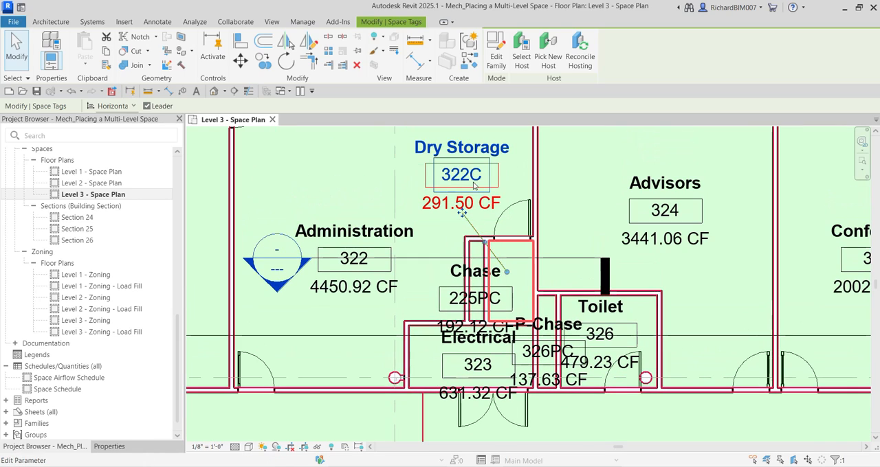
middle_click_drag(557, 322, 595, 293)
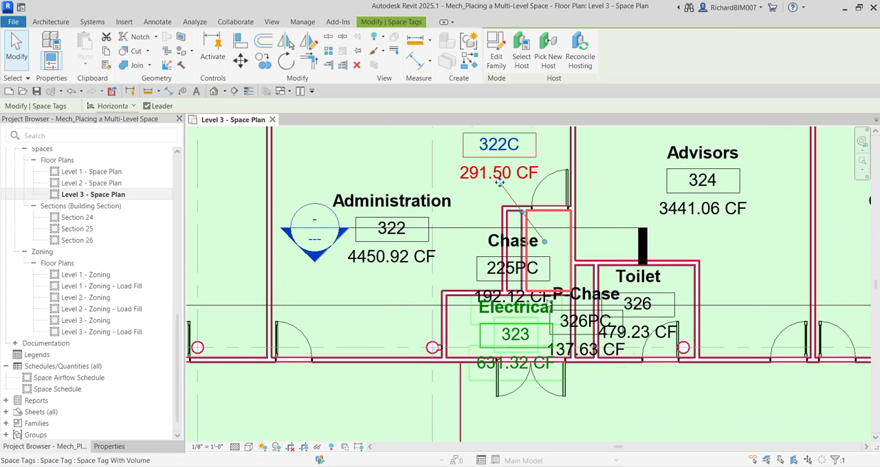
scroll(487, 292, "down", 4)
left_click(516, 165)
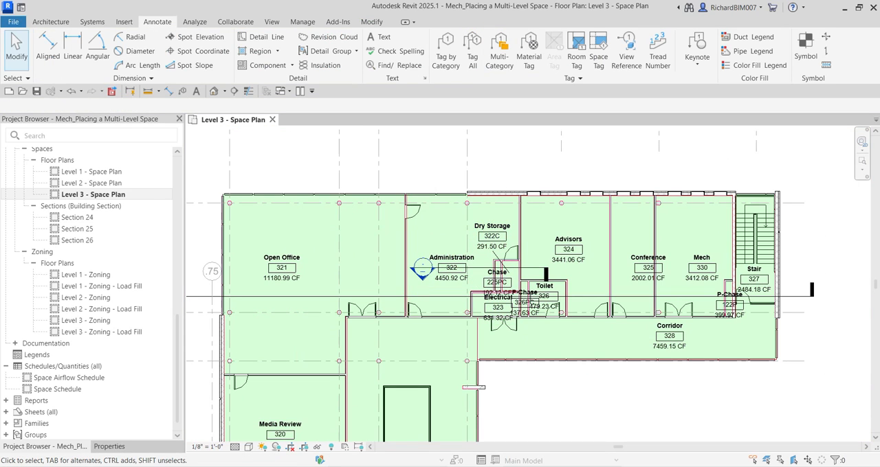
scroll(578, 308, "down", 3)
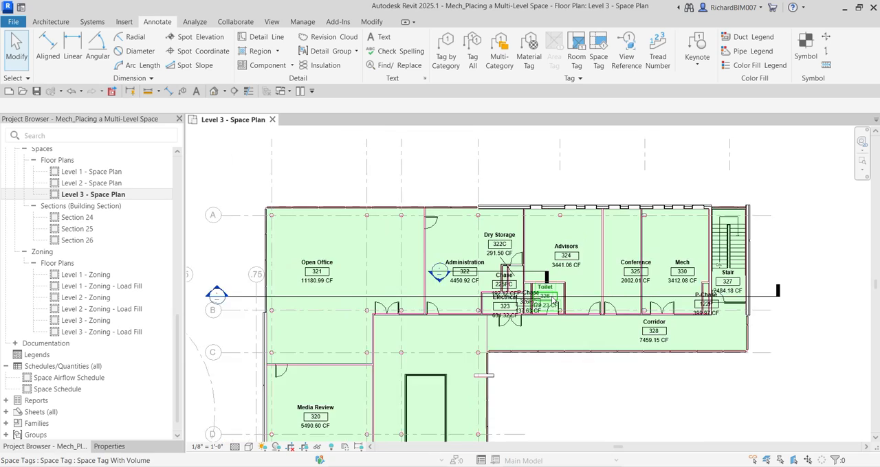
middle_click_drag(579, 309, 555, 276)
scroll(525, 264, "up", 2)
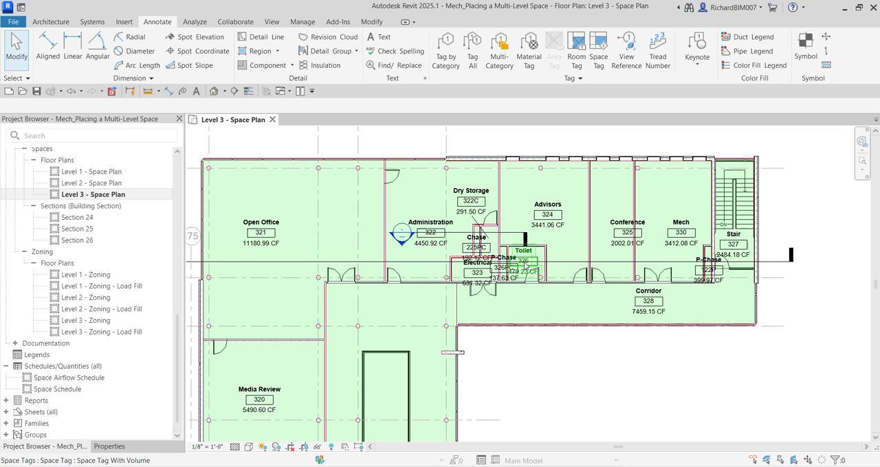
key("Escape")
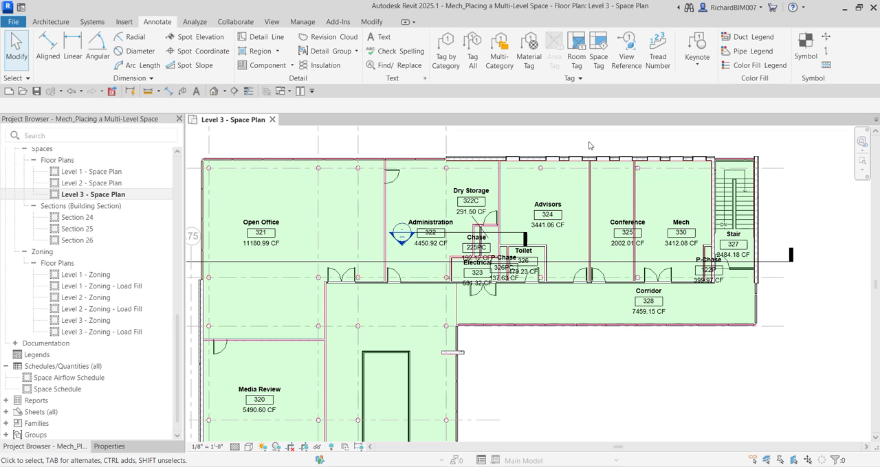
scroll(584, 140, "down", 3)
scroll(628, 273, "down", 4)
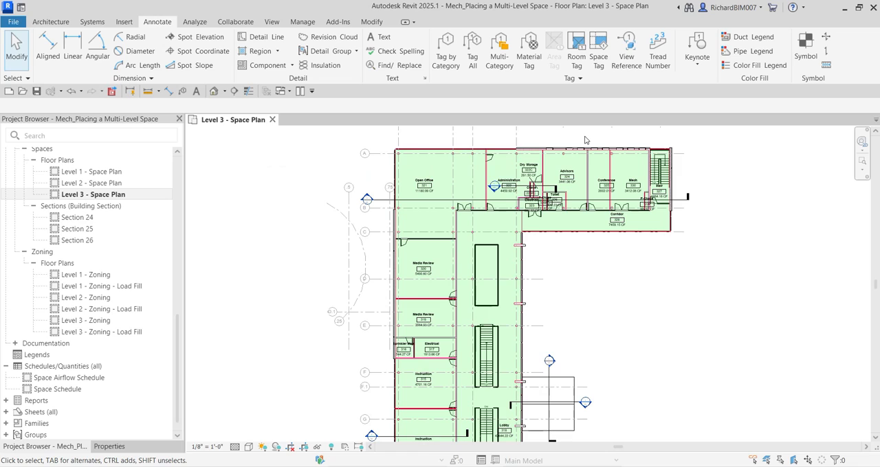